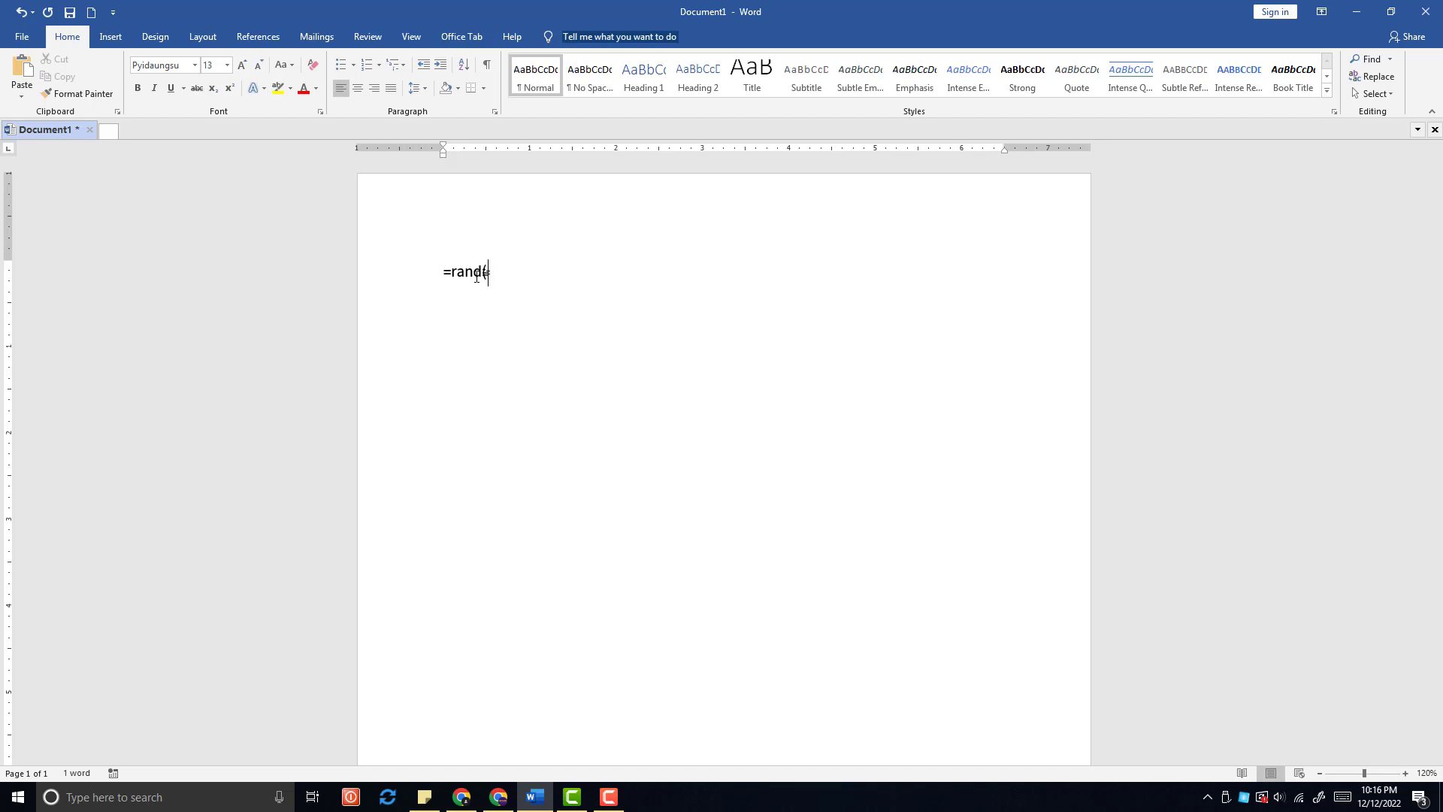
Fill the document with four paragraphs of sample text using the =rand(4) formula
text(4))
key(Return)
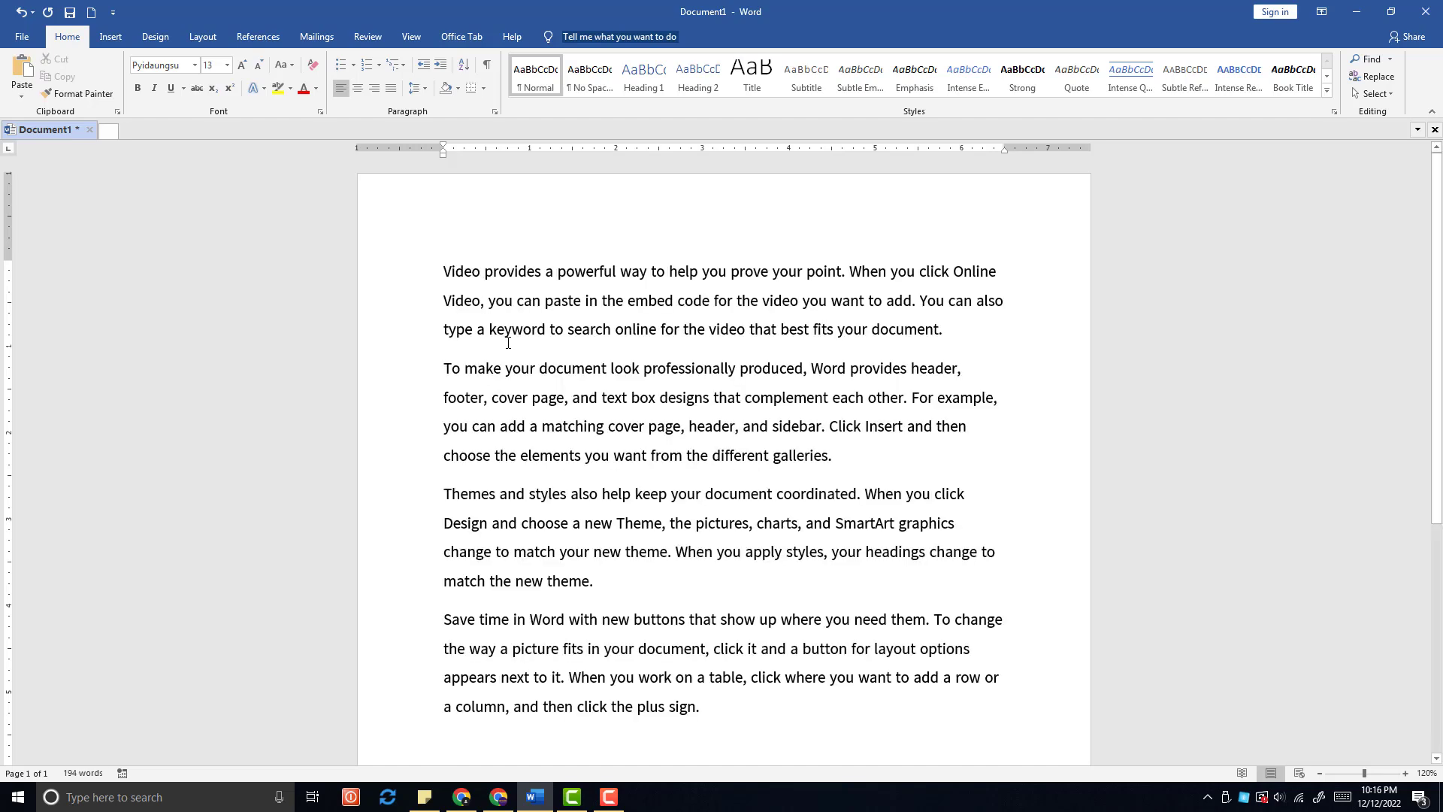
Add two automatic horizontal border lines below the first paragraph, one from --- and one from ===
scroll(591, 382, down, 1)
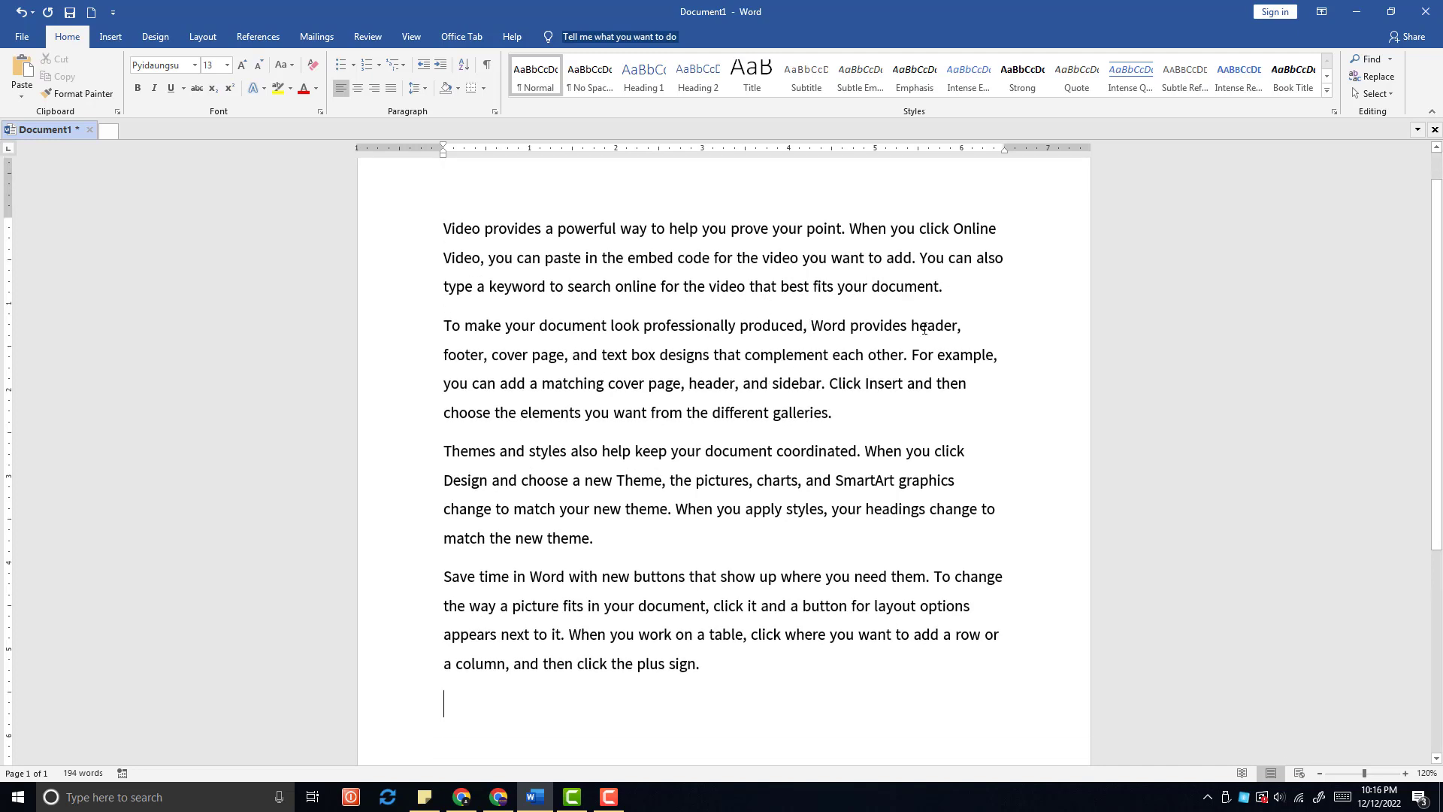
click(958, 290)
key(Return)
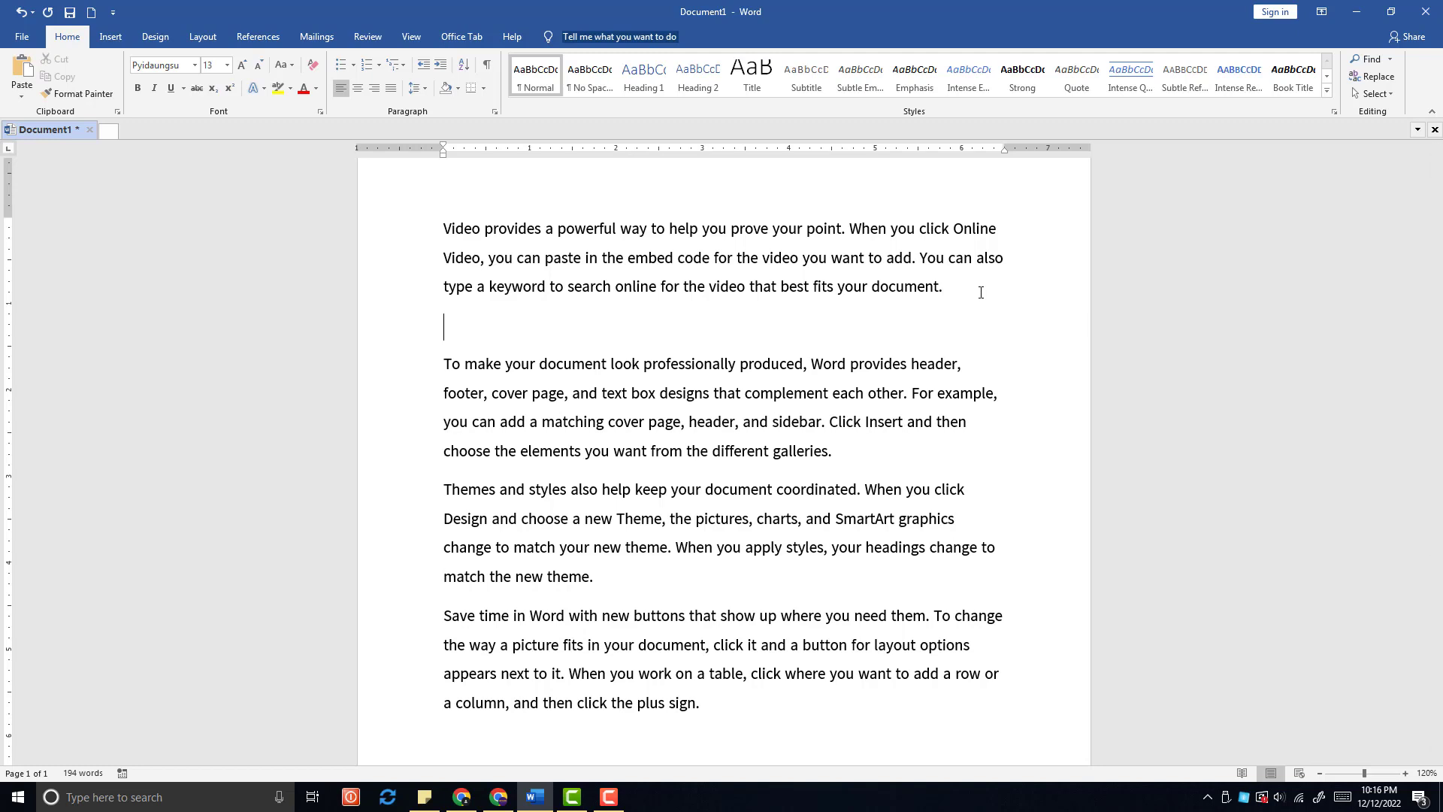
text(---)
key(Return)
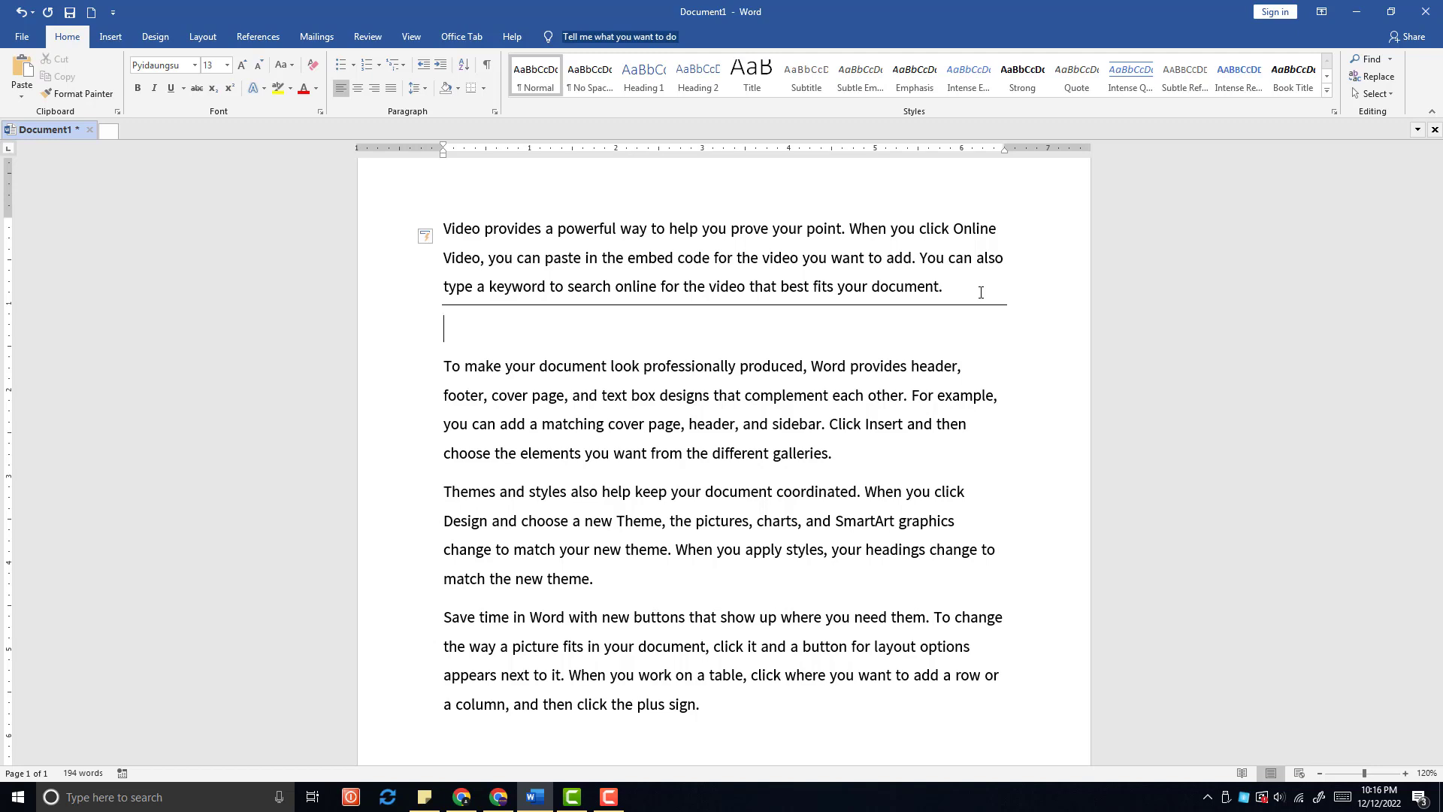
text(===)
key(Return)
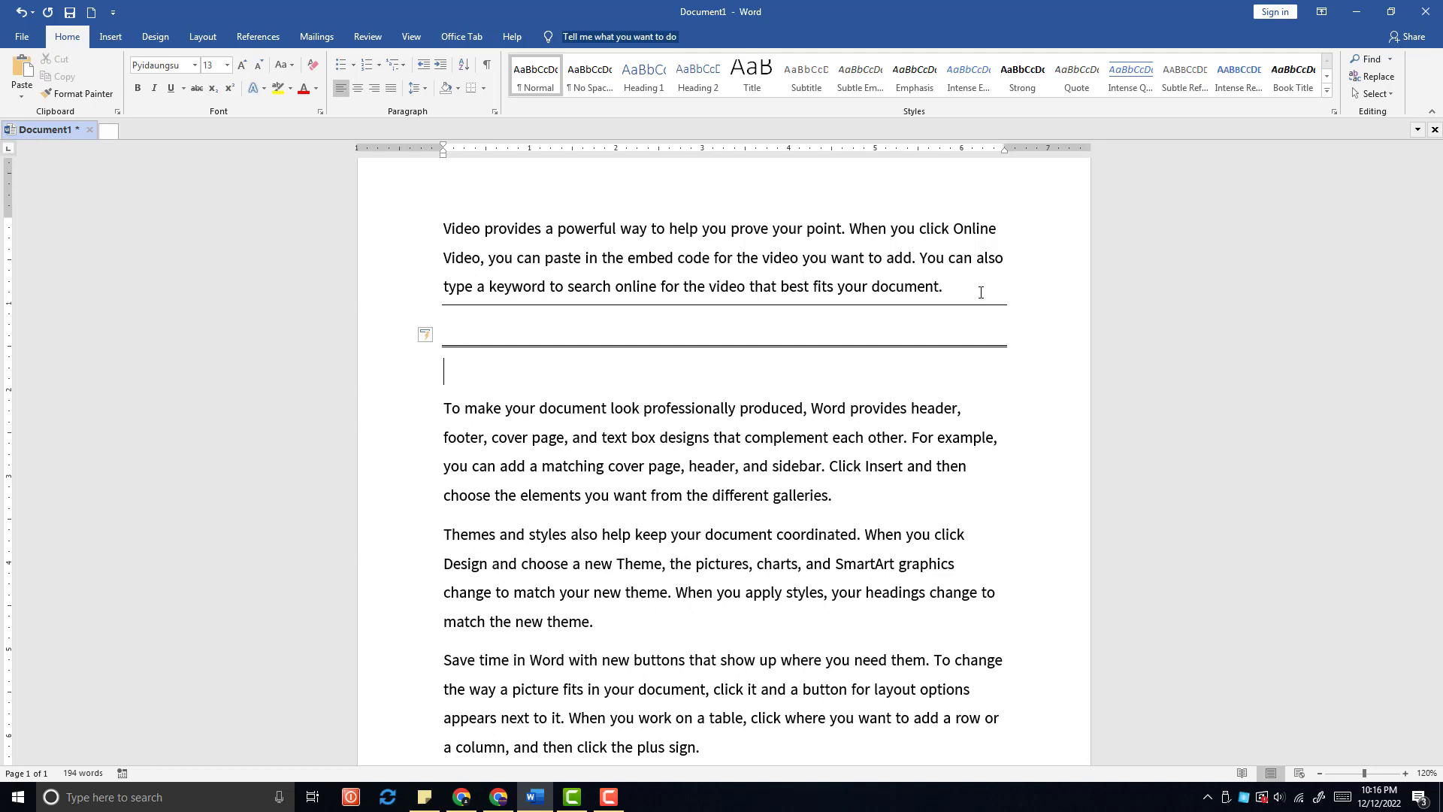
Undo both border lines and the empty paragraph inserted below the first paragraph
key(ctrl+z)
key(ctrl+z)
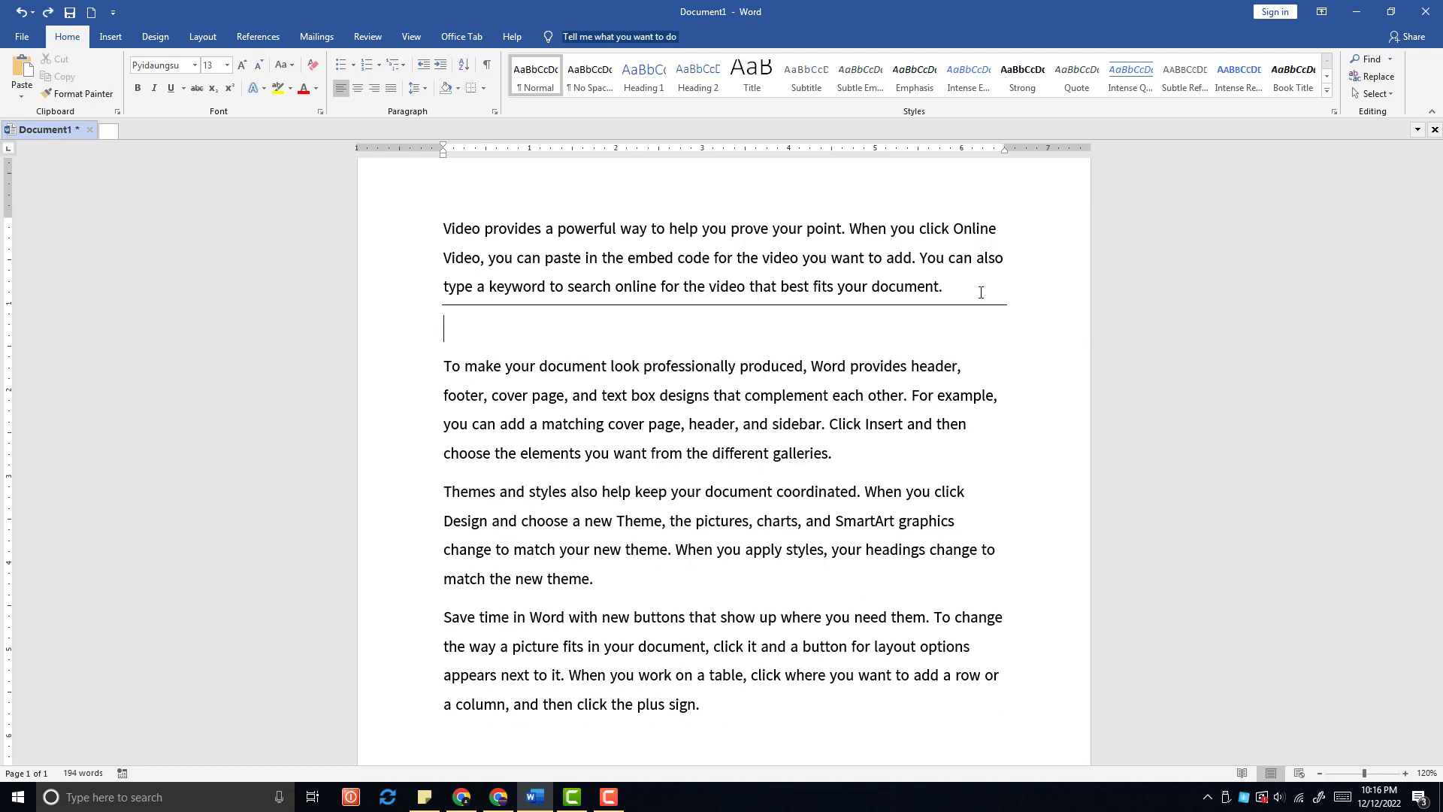
key(ctrl+z)
key(ctrl+z)
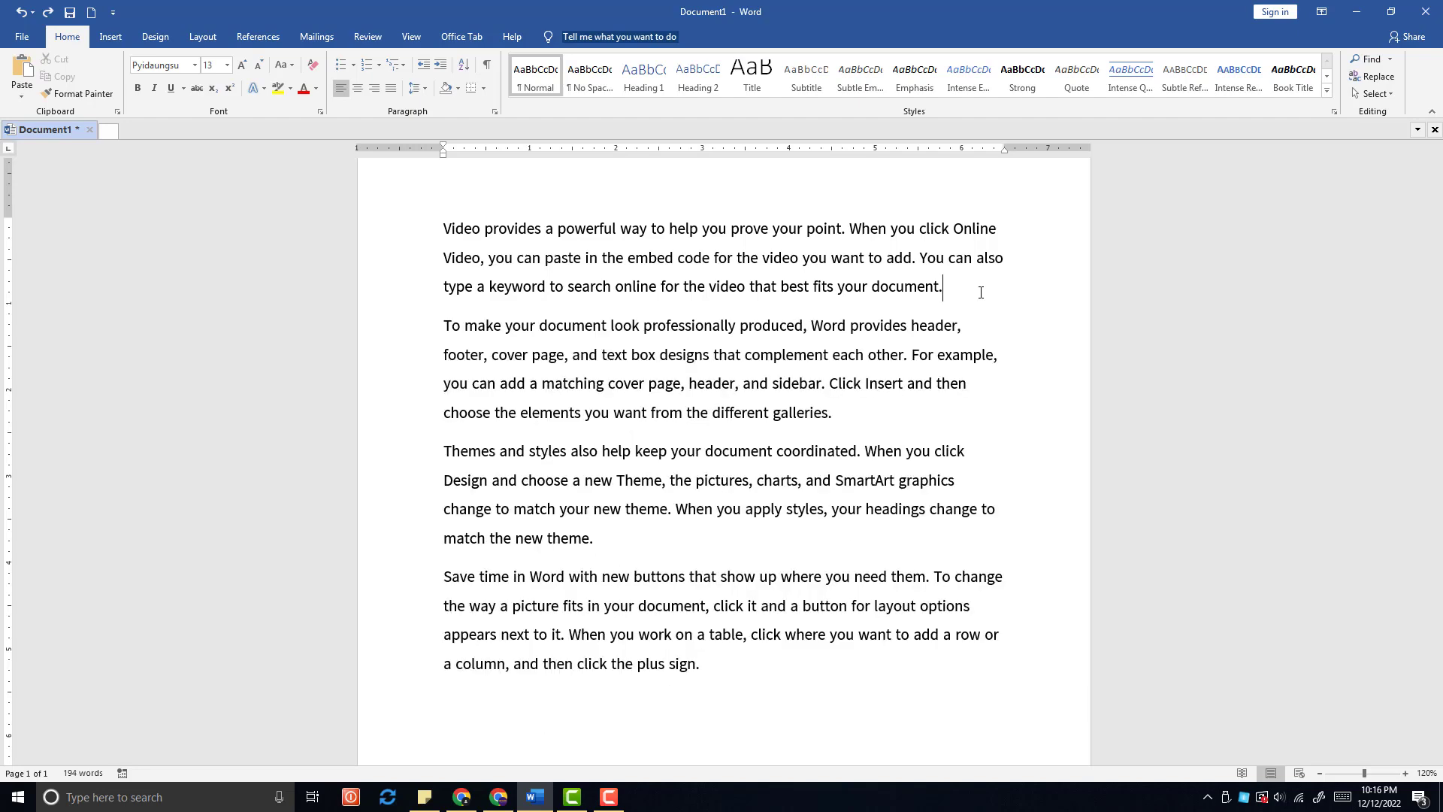
Restore the thin --- border line below the first paragraph
click(49, 12)
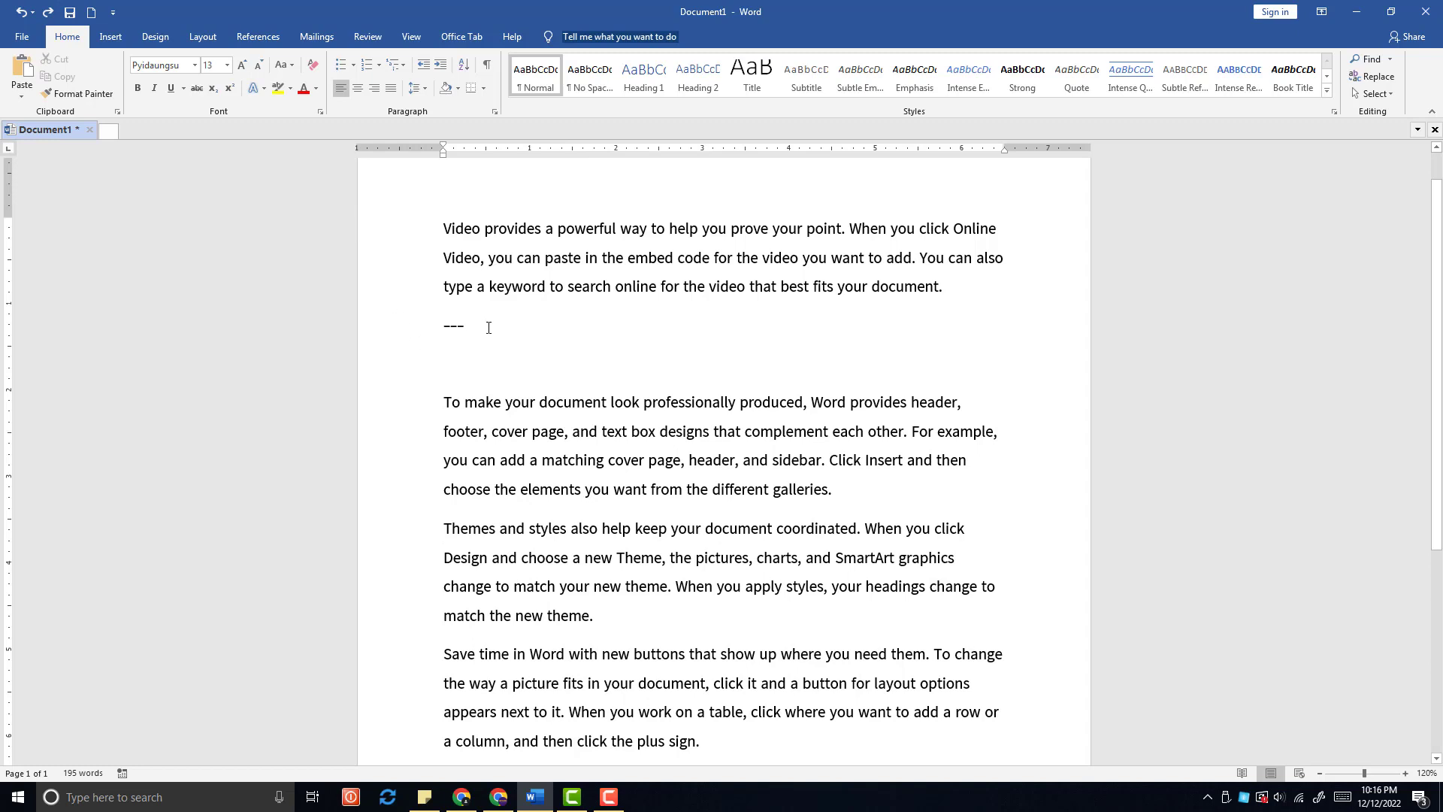
key(ctrl+y)
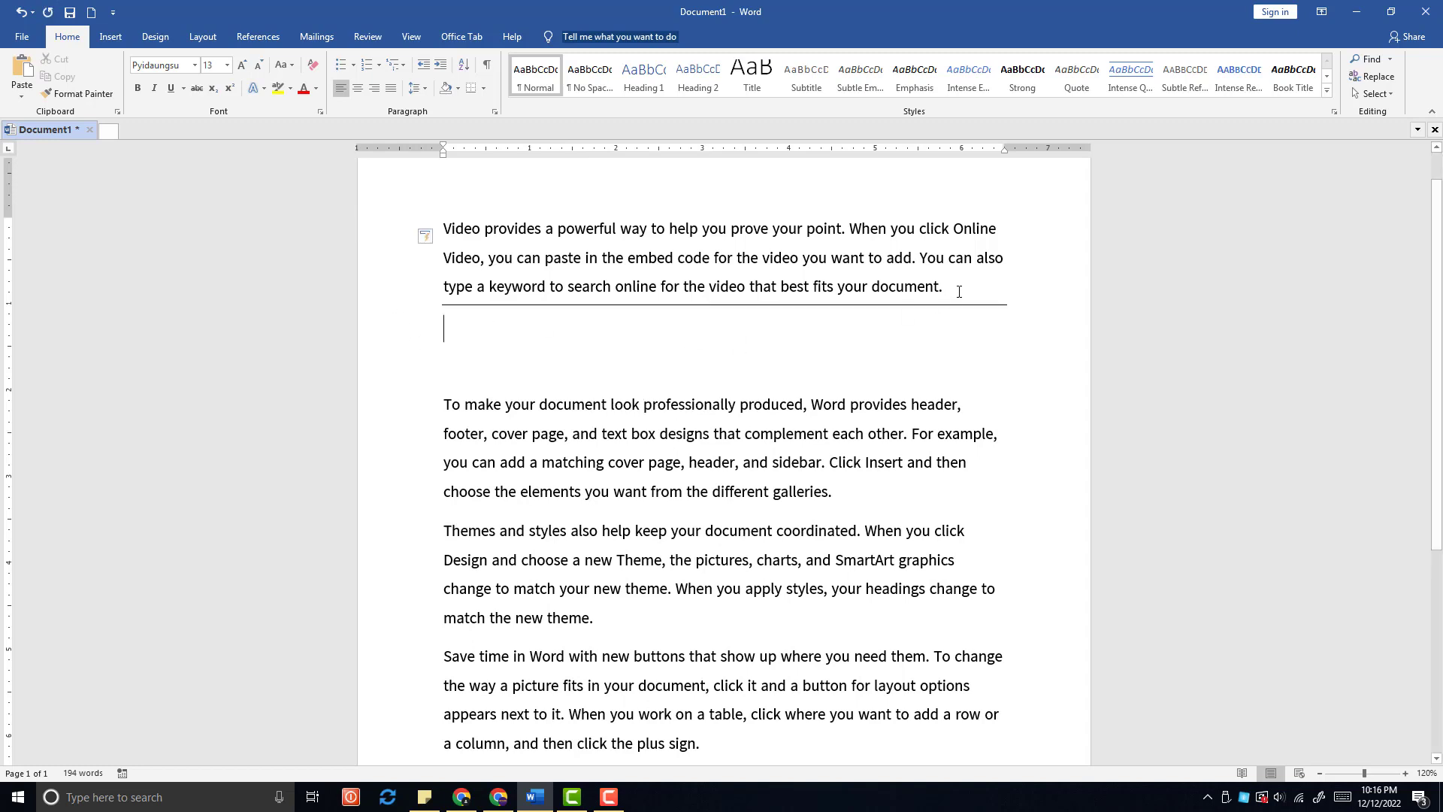
Remove the horizontal line under the first paragraph by applying No Border to that paragraph
drag(443, 328, 443, 226)
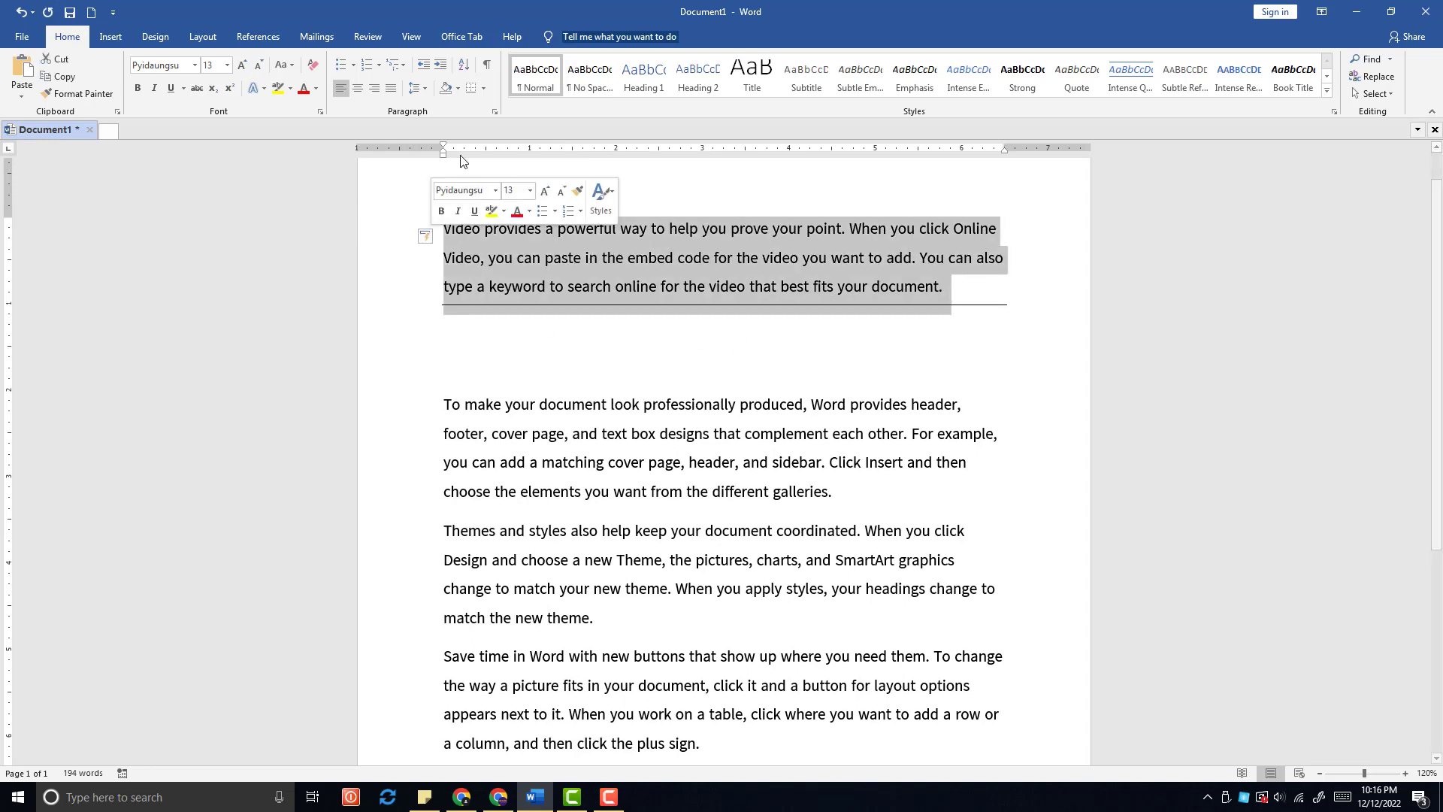
click(483, 88)
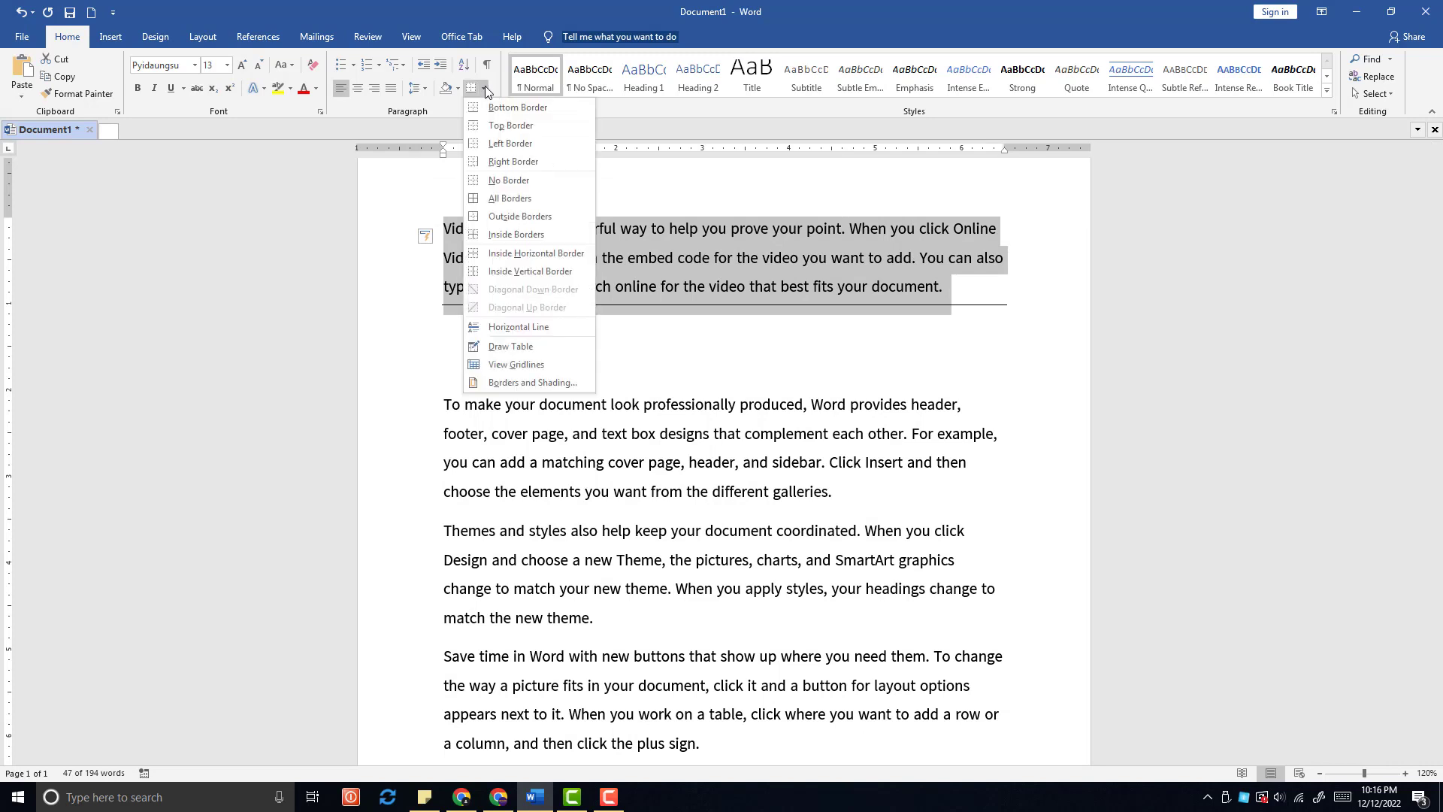
click(497, 180)
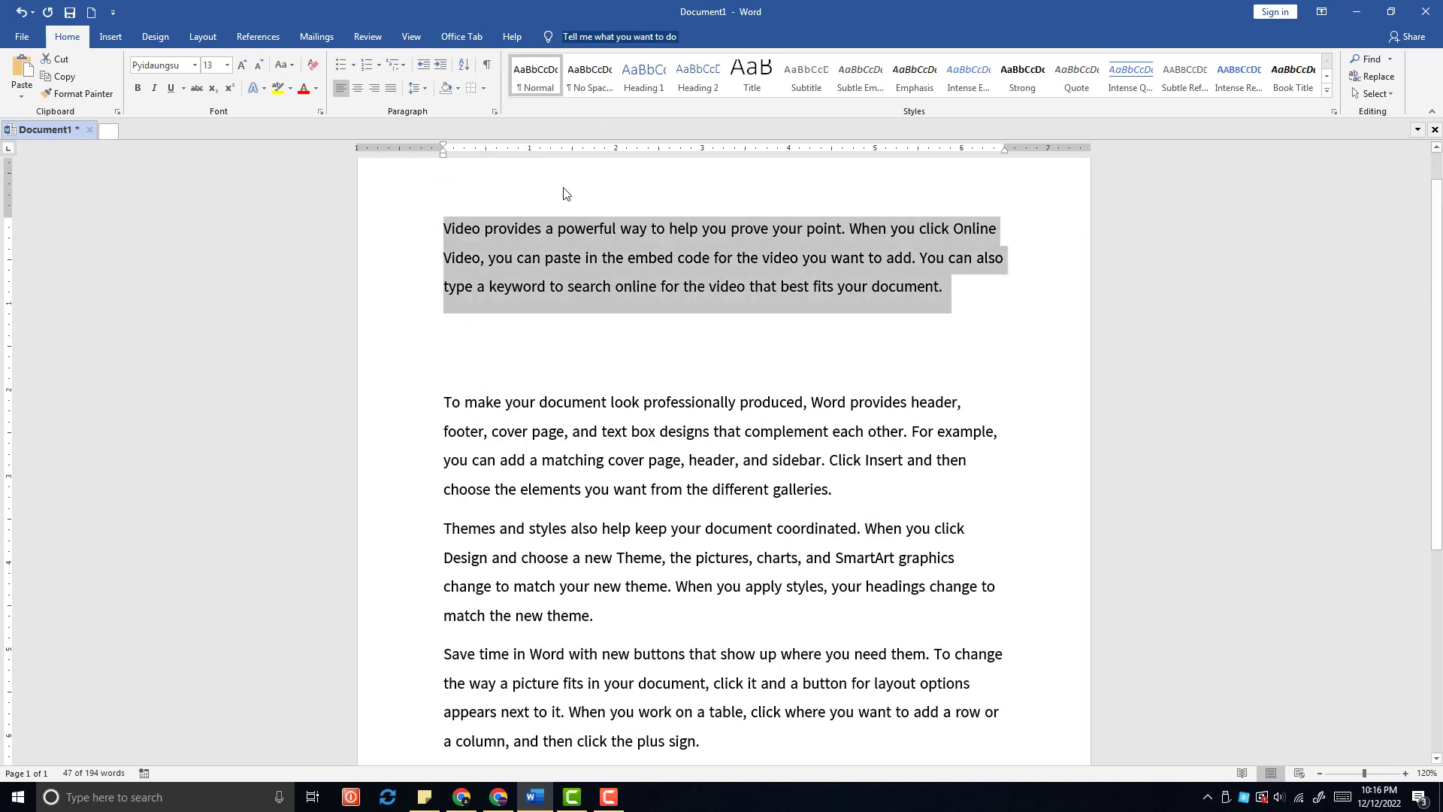
Delete the two empty paragraphs between the first and second text paragraphs
click(632, 287)
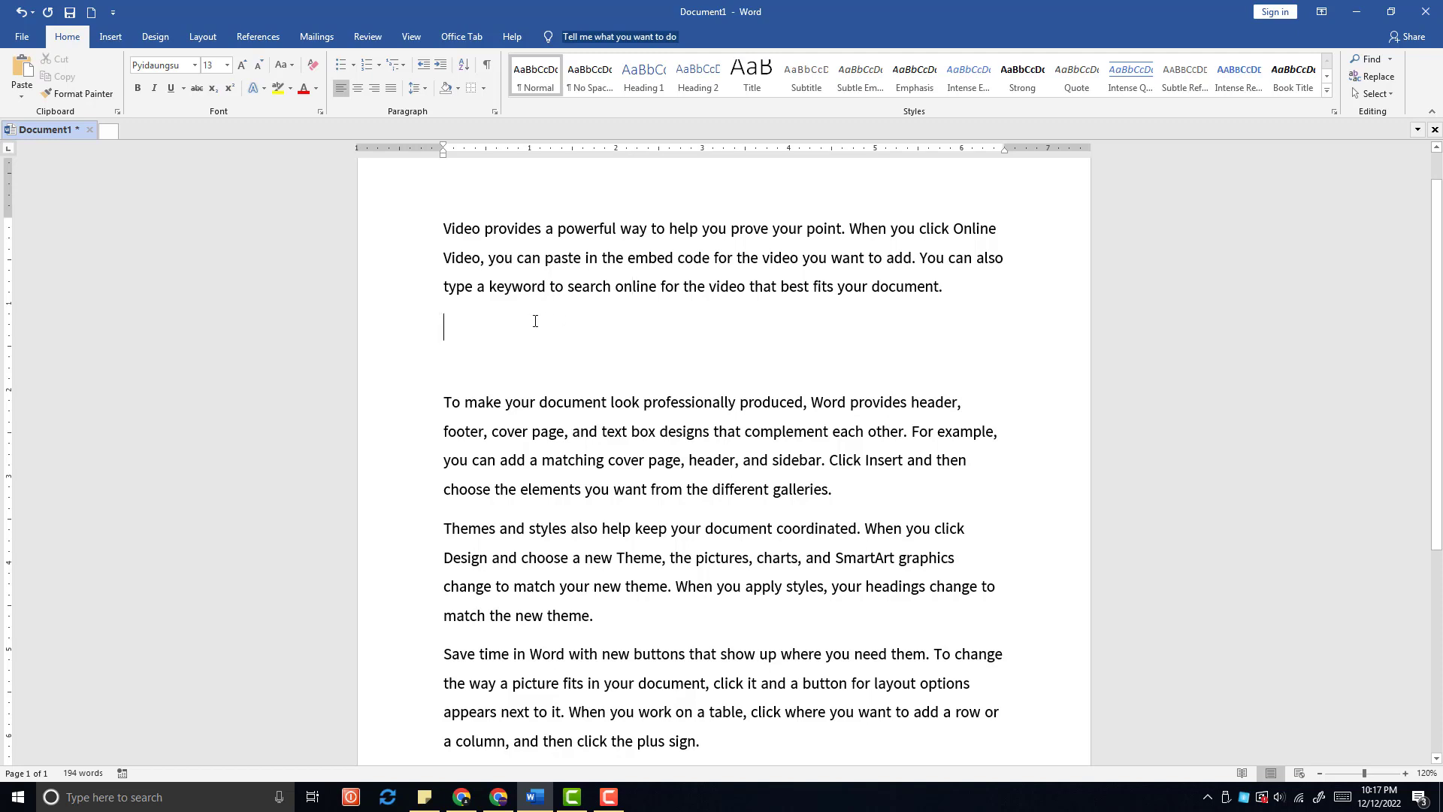
key(Delete)
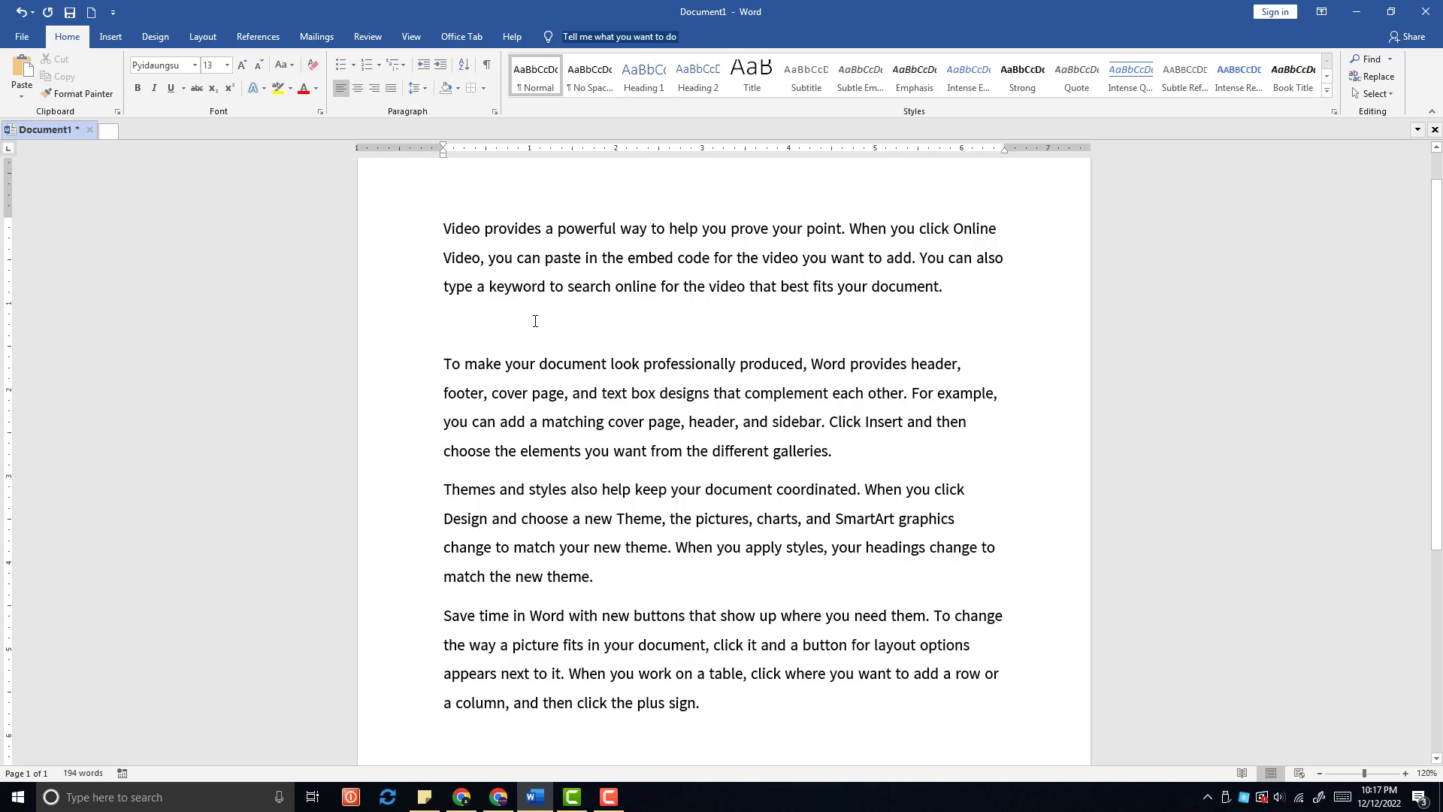
click(535, 321)
key(Delete)
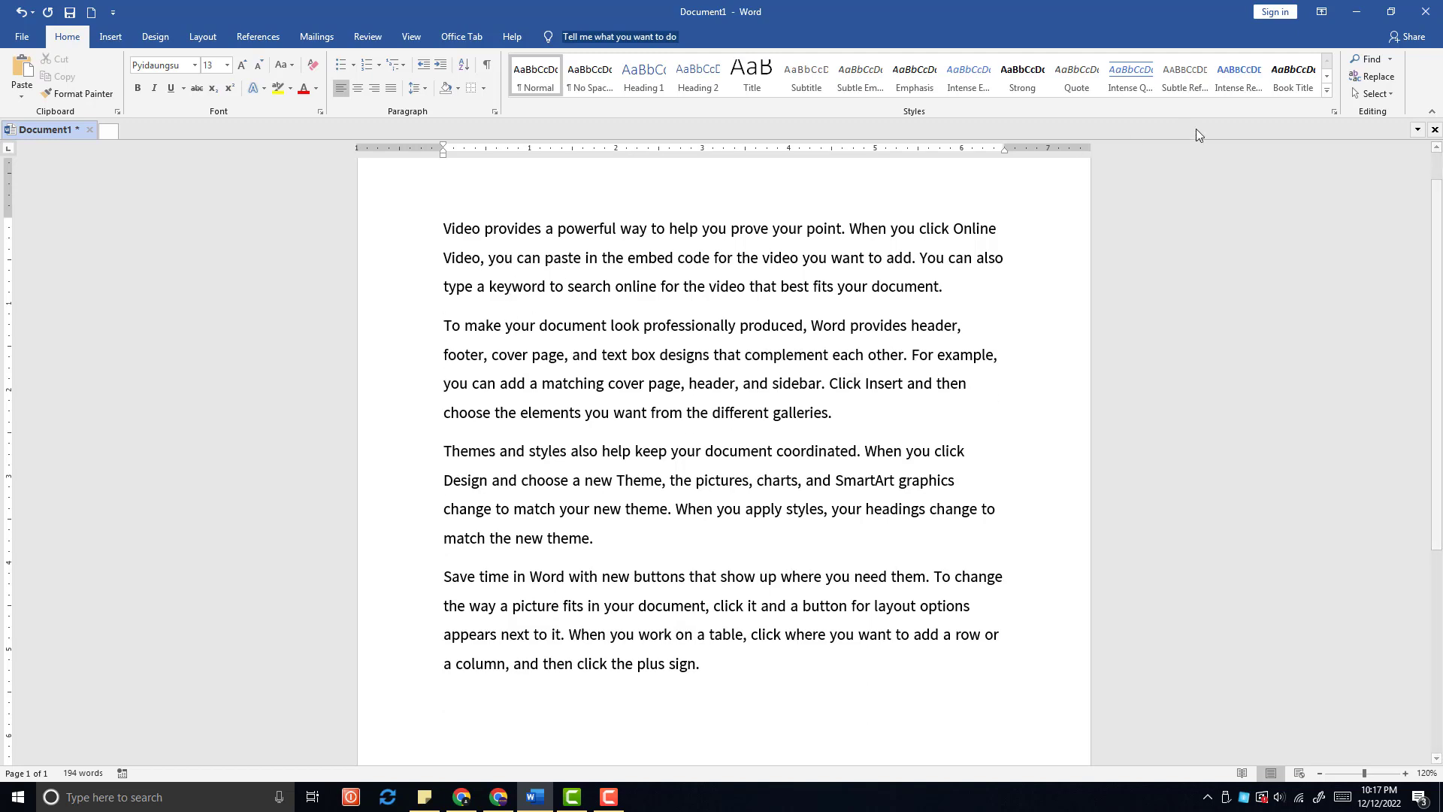
Show the Windows desktop and create a folder there with the default name New folder
key(super+d)
right_click(643, 323)
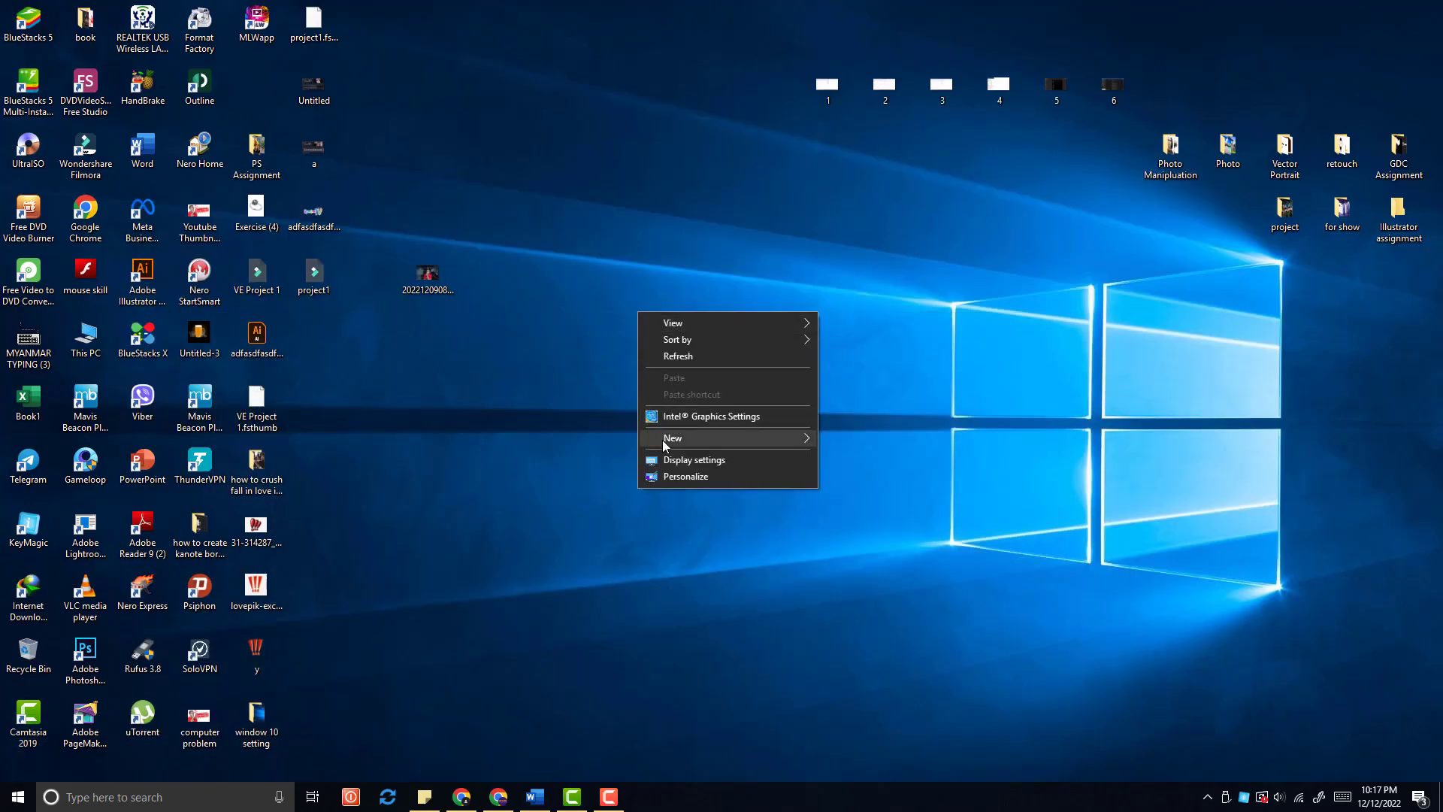
click(840, 426)
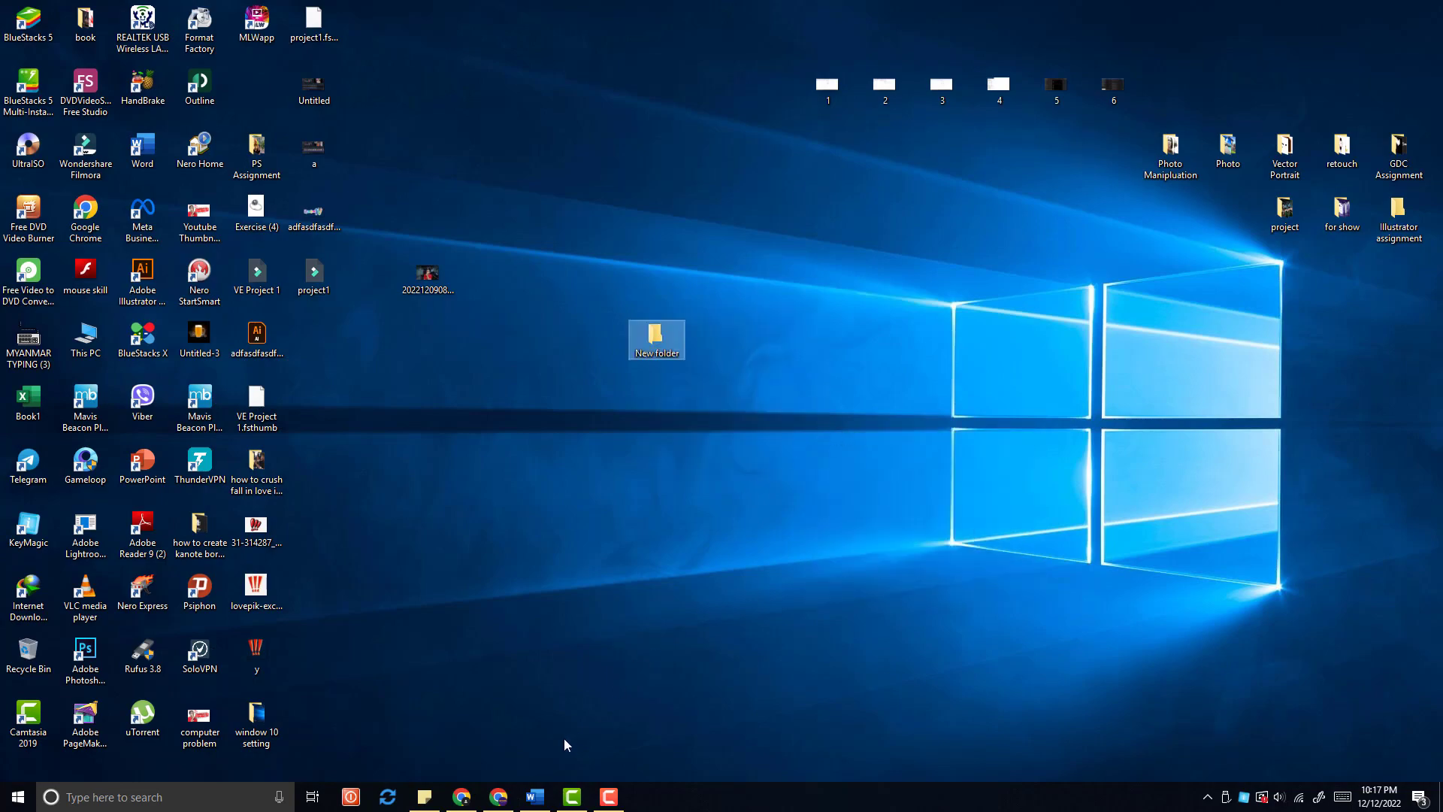
click(535, 798)
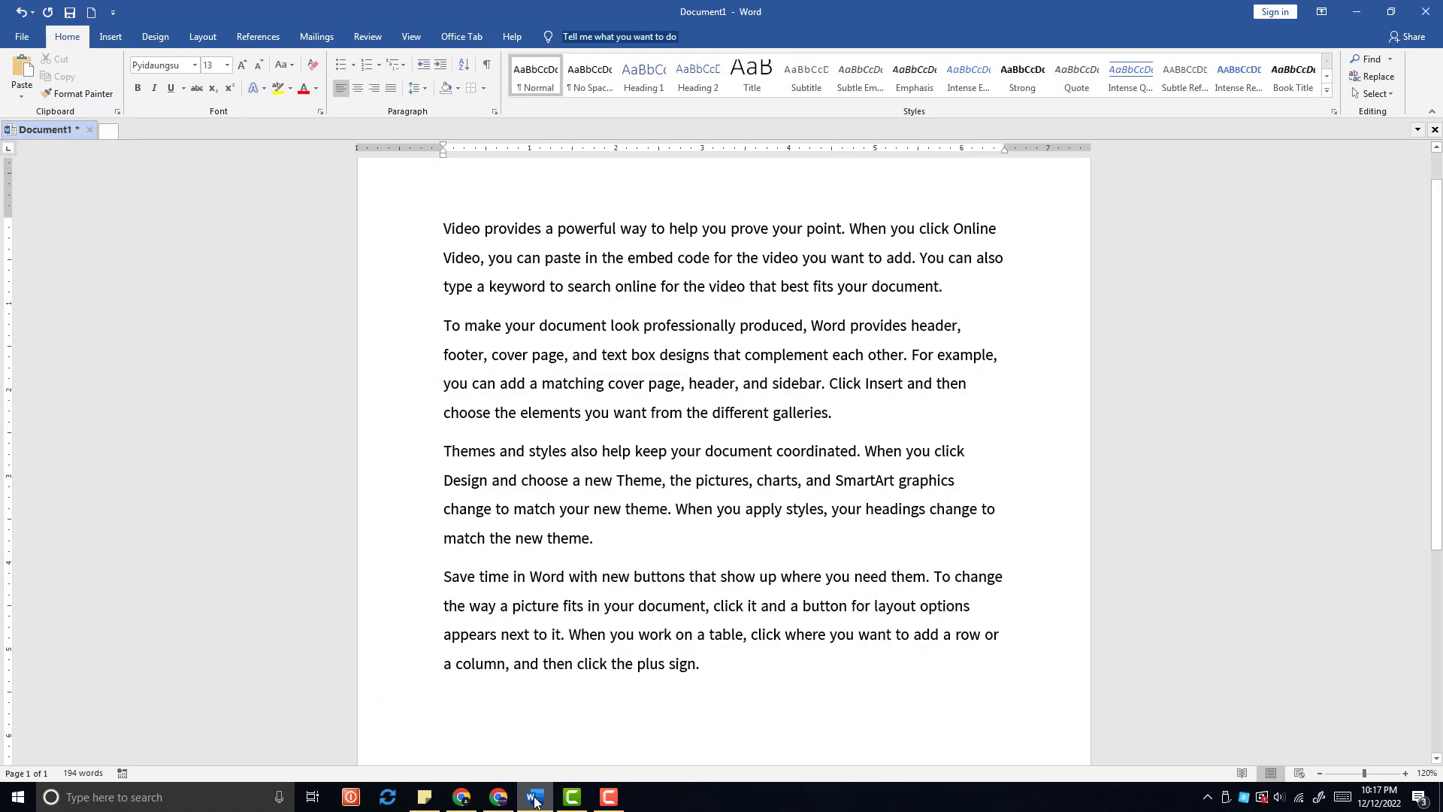
click(535, 798)
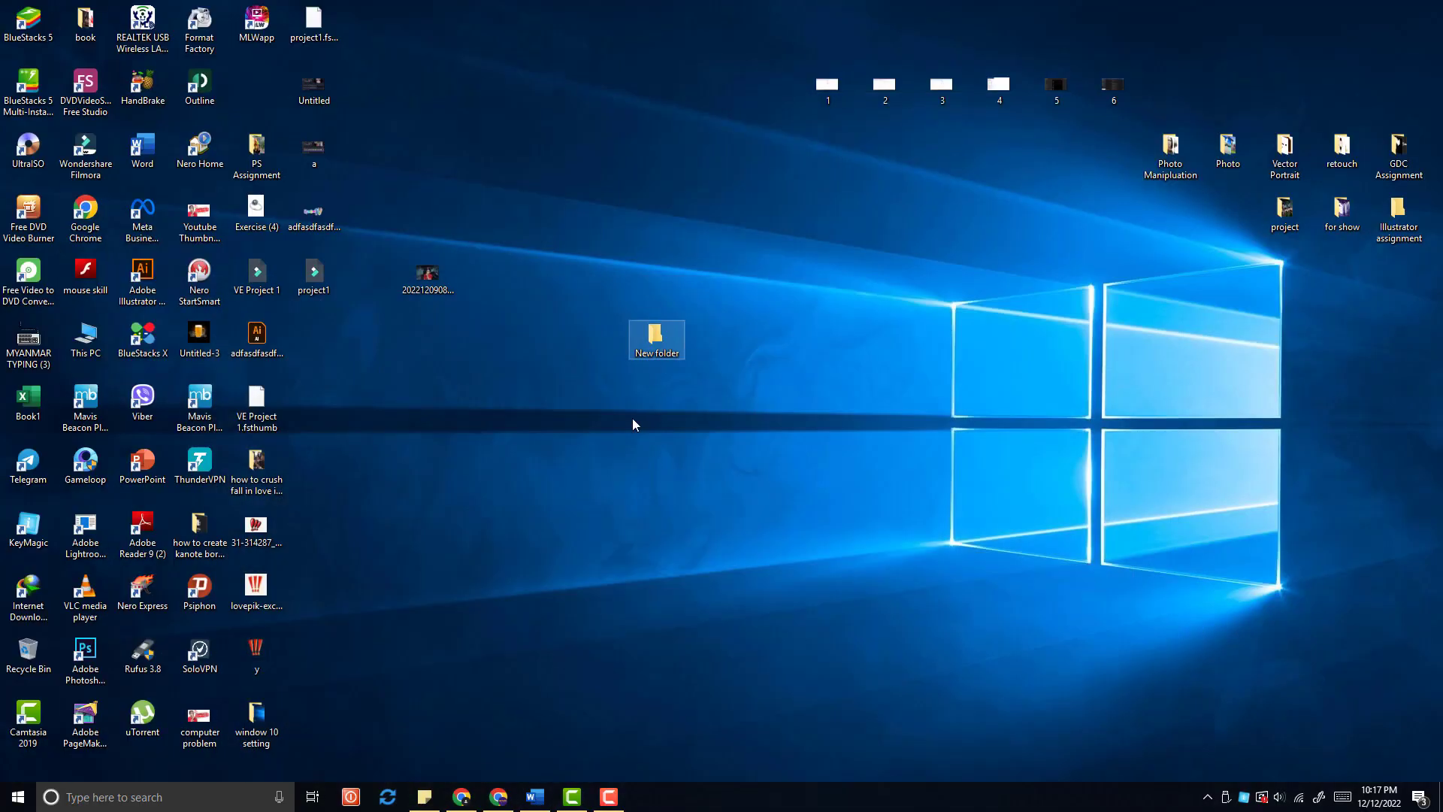
click(536, 797)
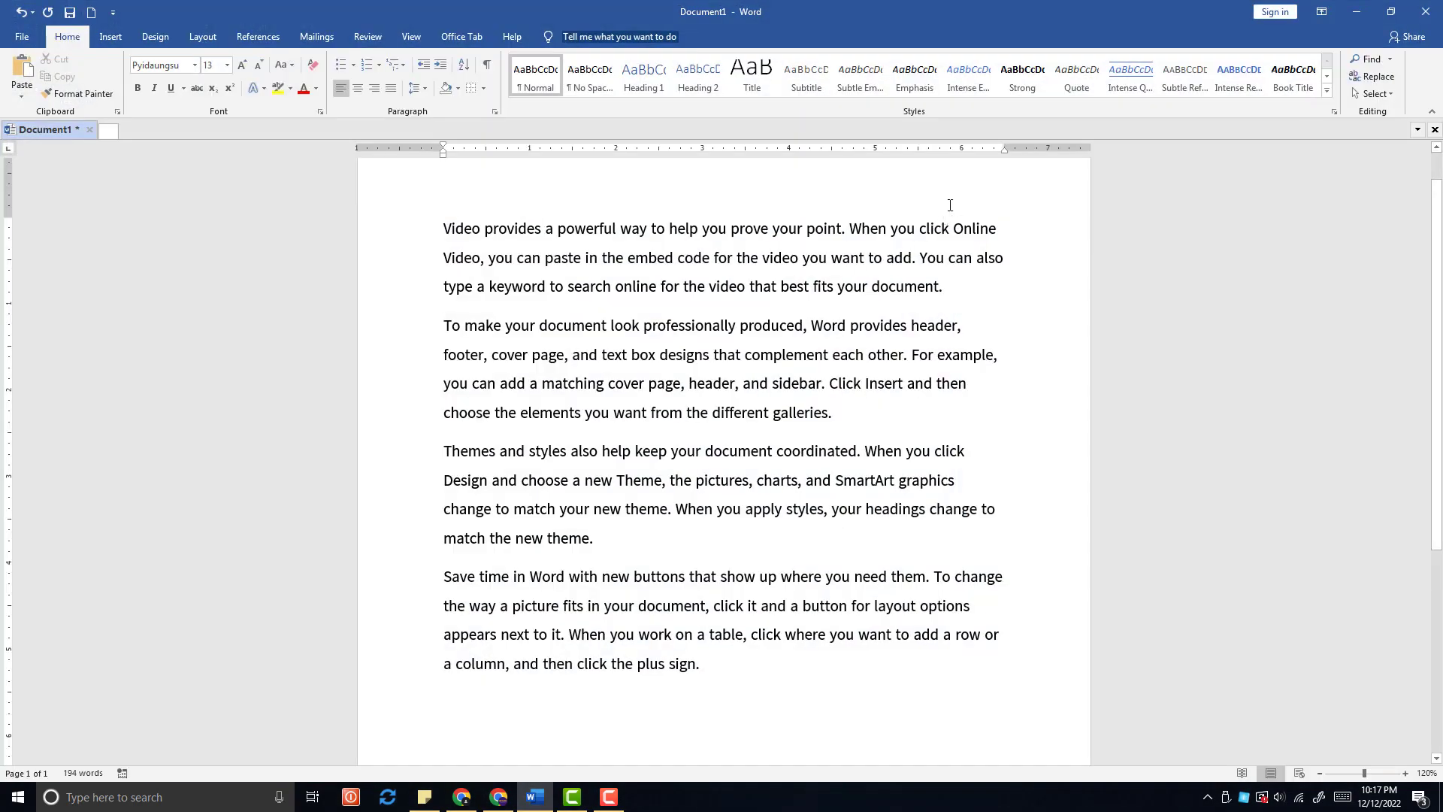
click(1355, 12)
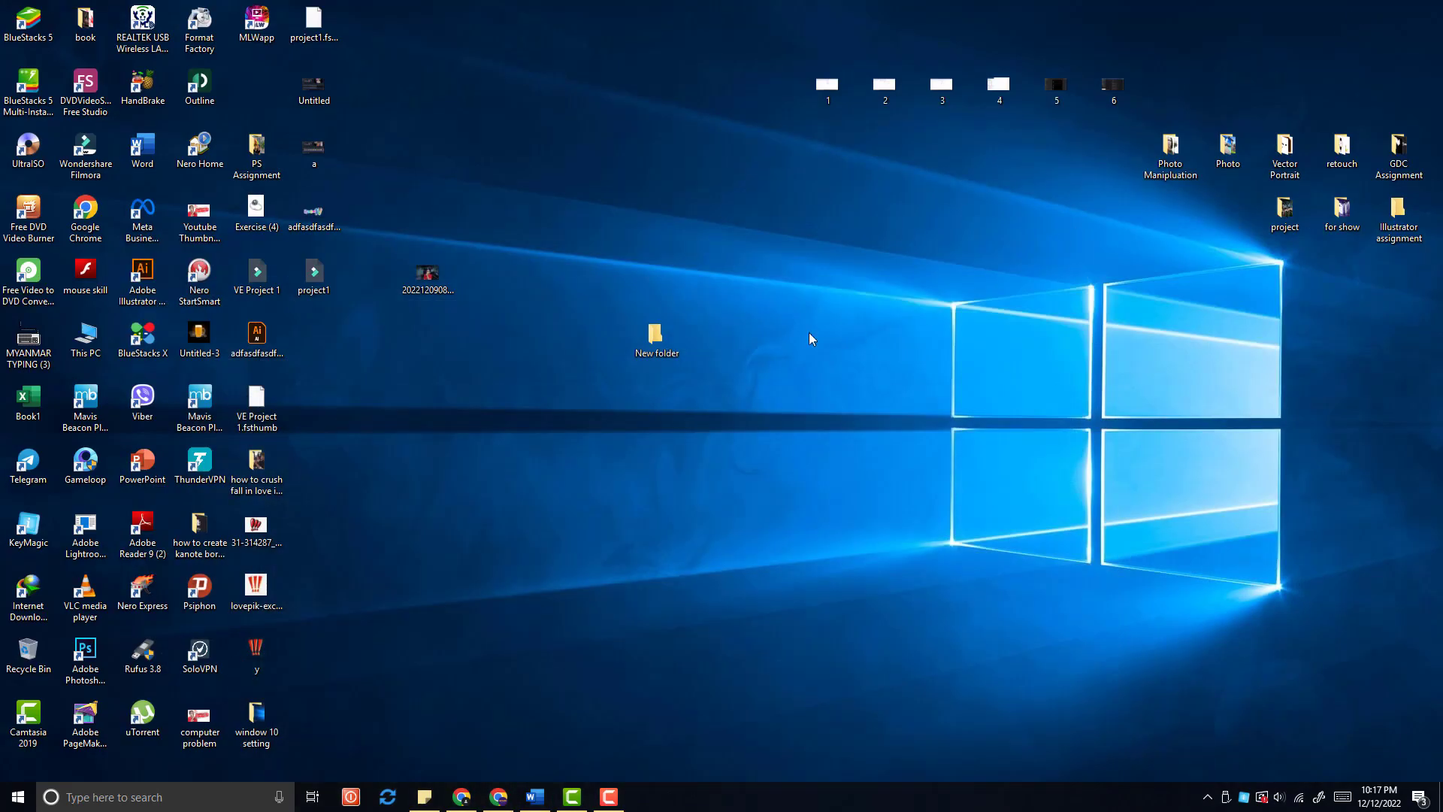
Move the new folder to another spot on the desktop and look at its contents
drag(660, 349, 723, 260)
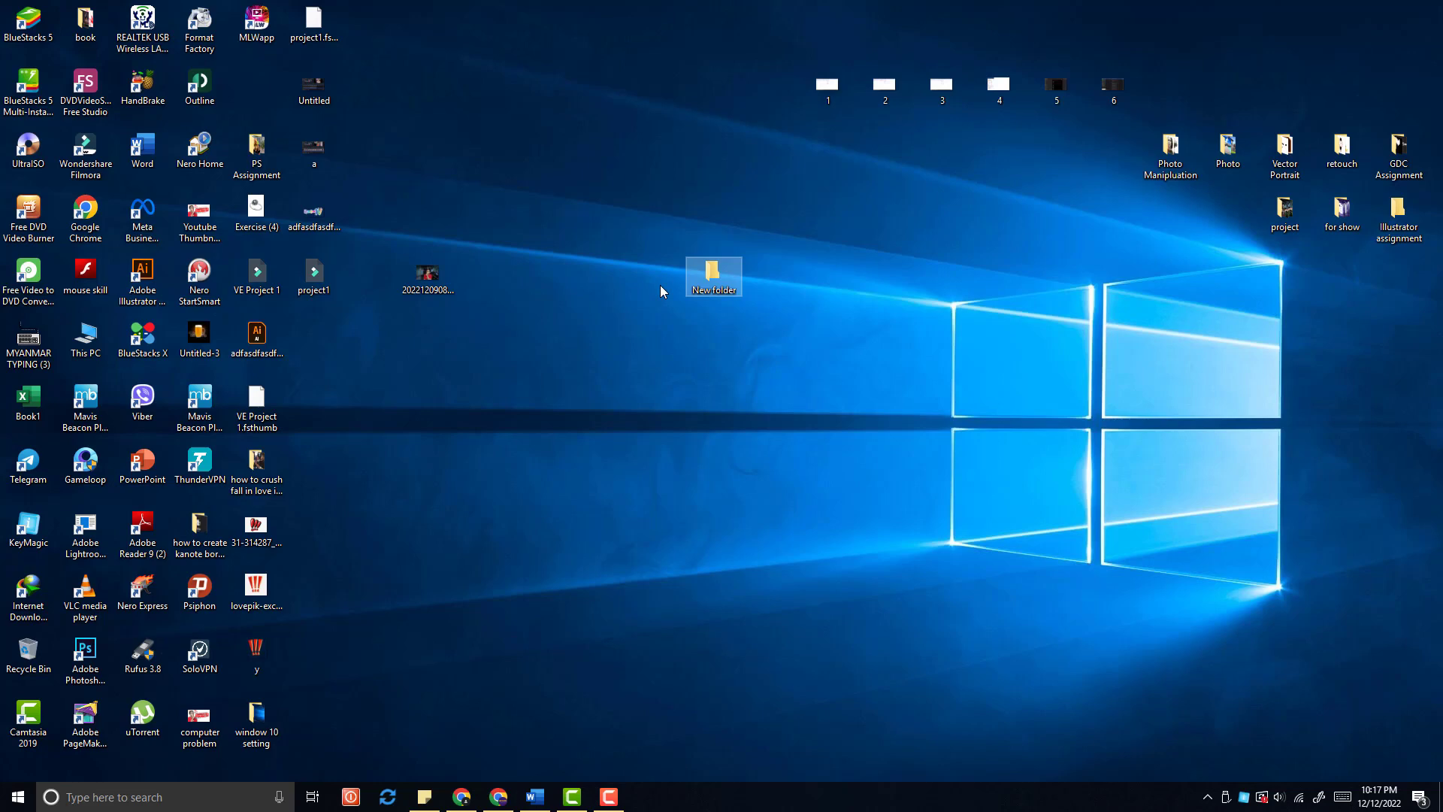
double_click(710, 277)
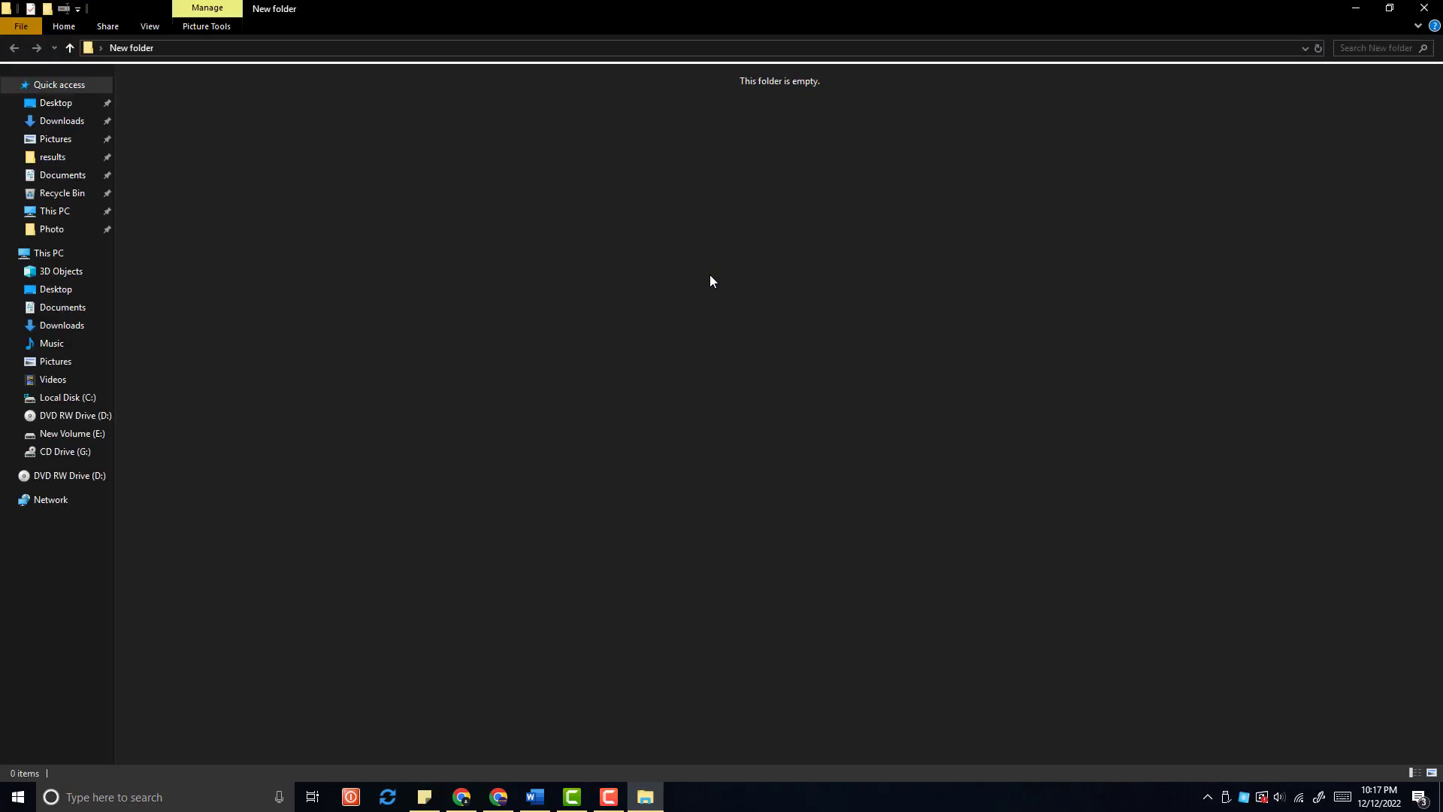
click(1423, 8)
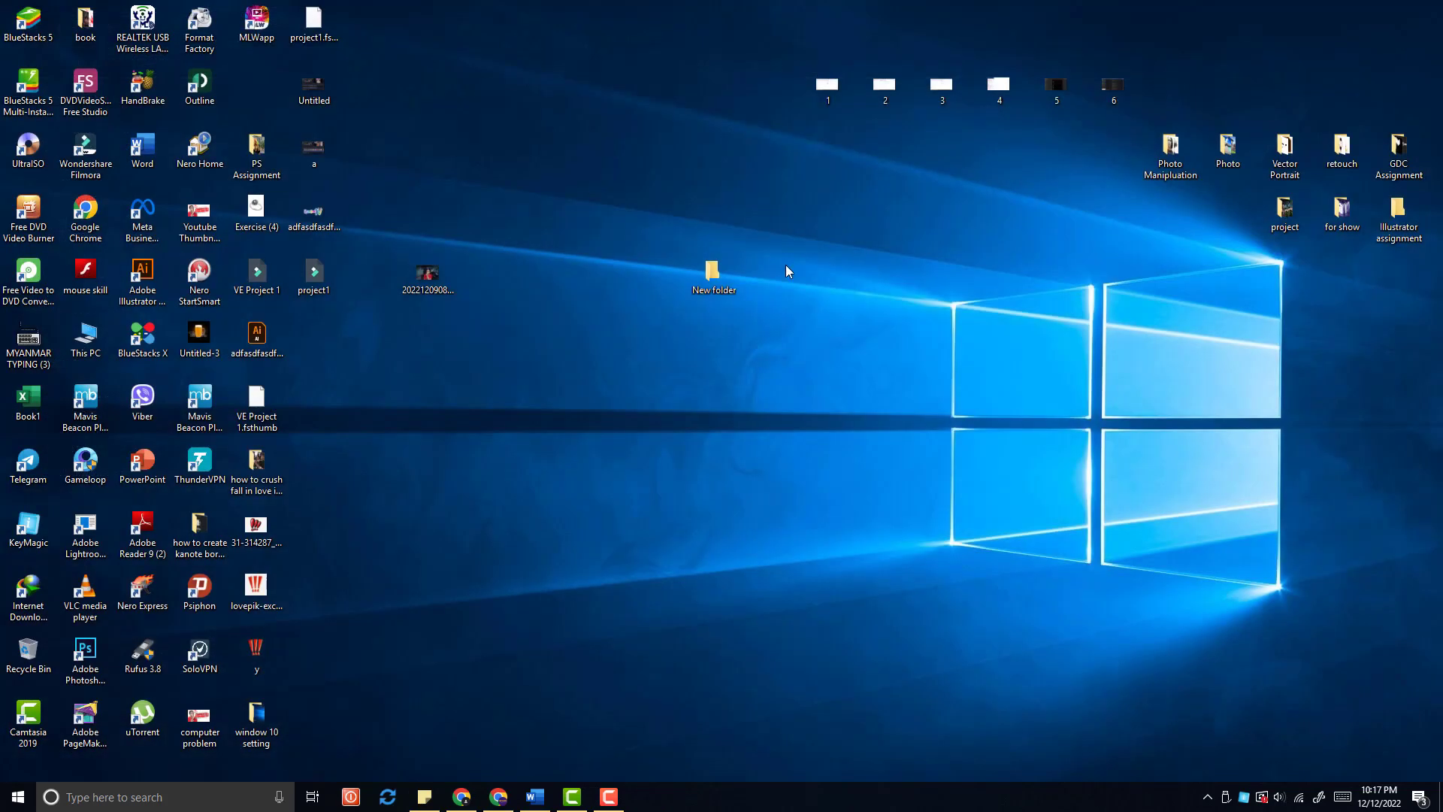
Create a Microsoft Word document named "My file" inside New folder
double_click(717, 273)
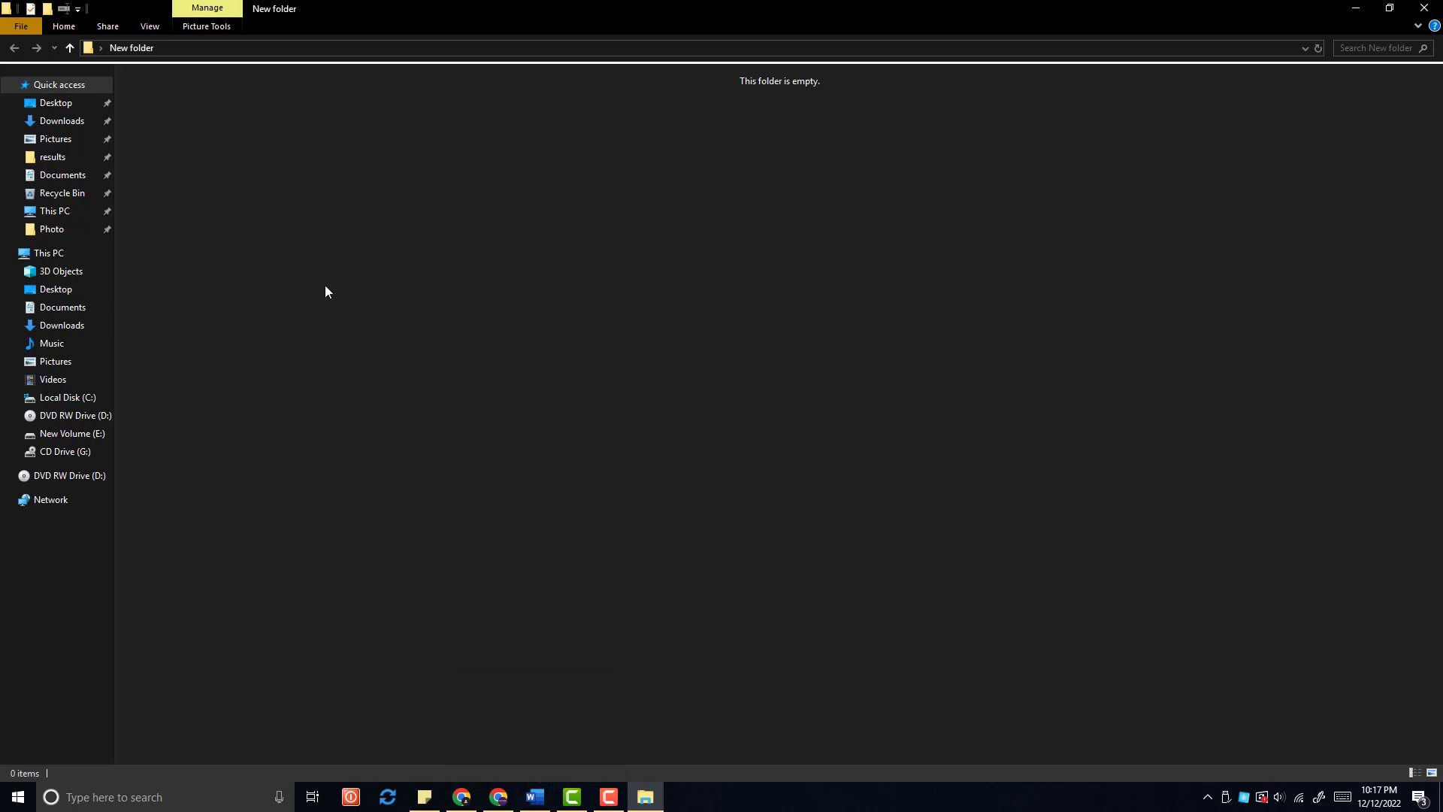
right_click(279, 186)
mouse_move(322, 373)
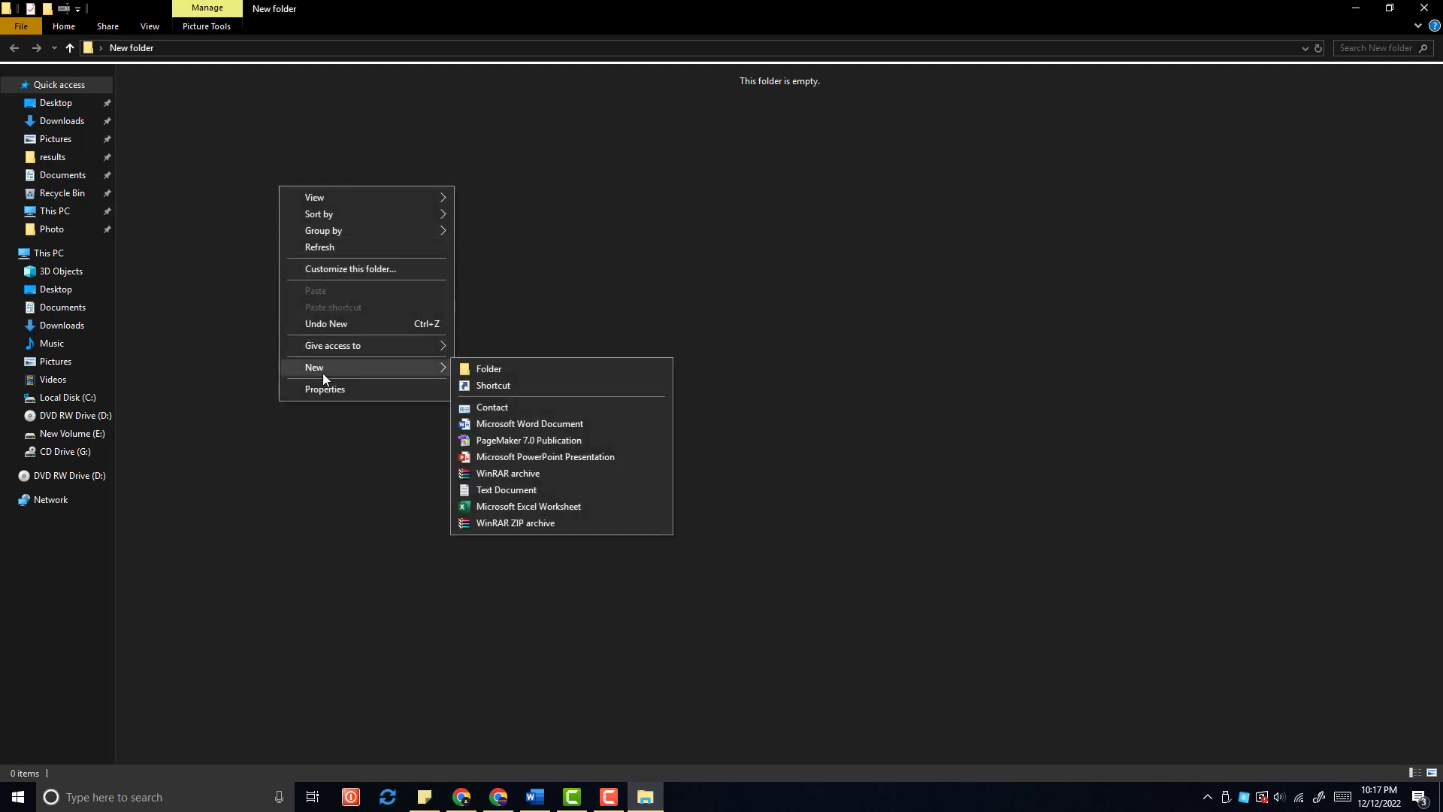
click(536, 425)
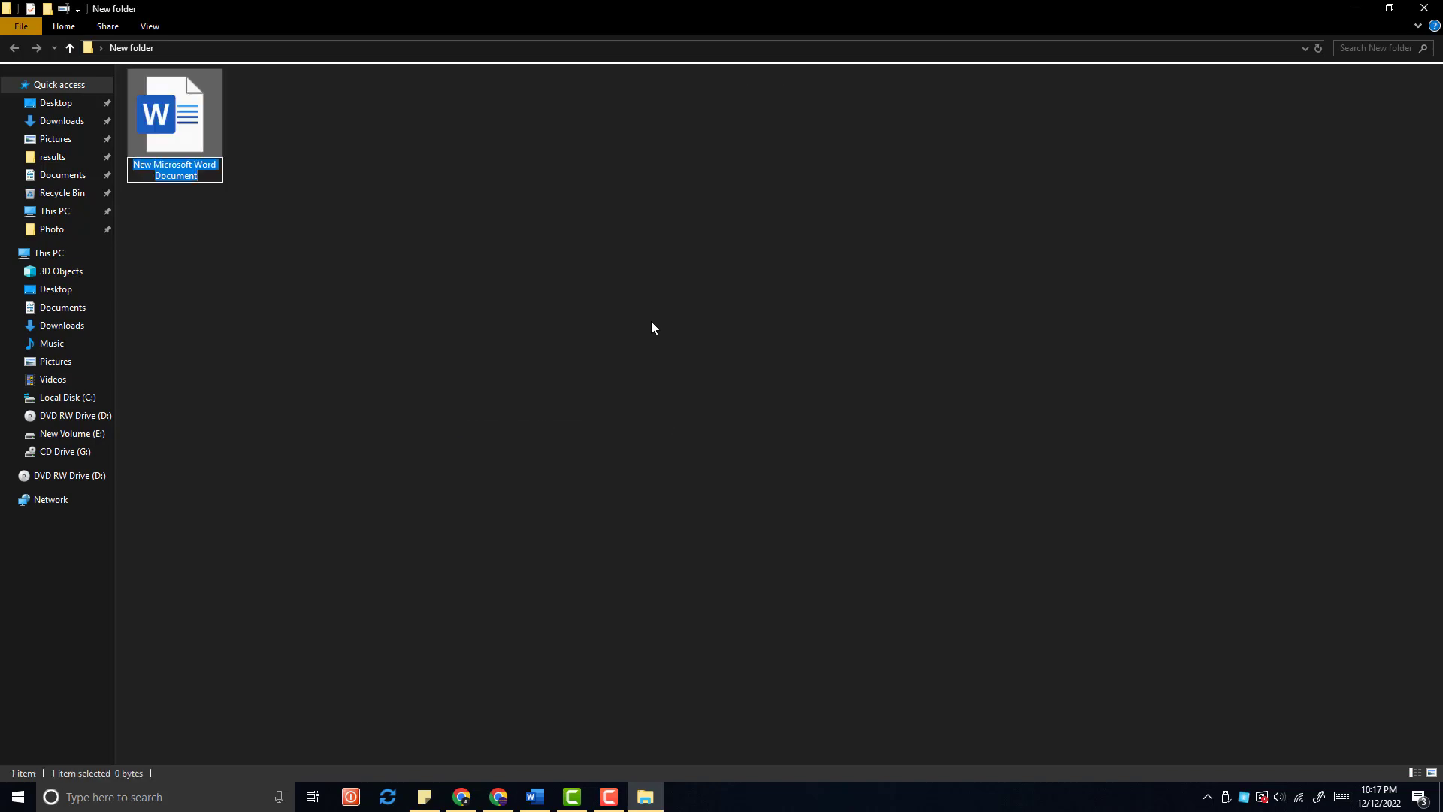
text(My file)
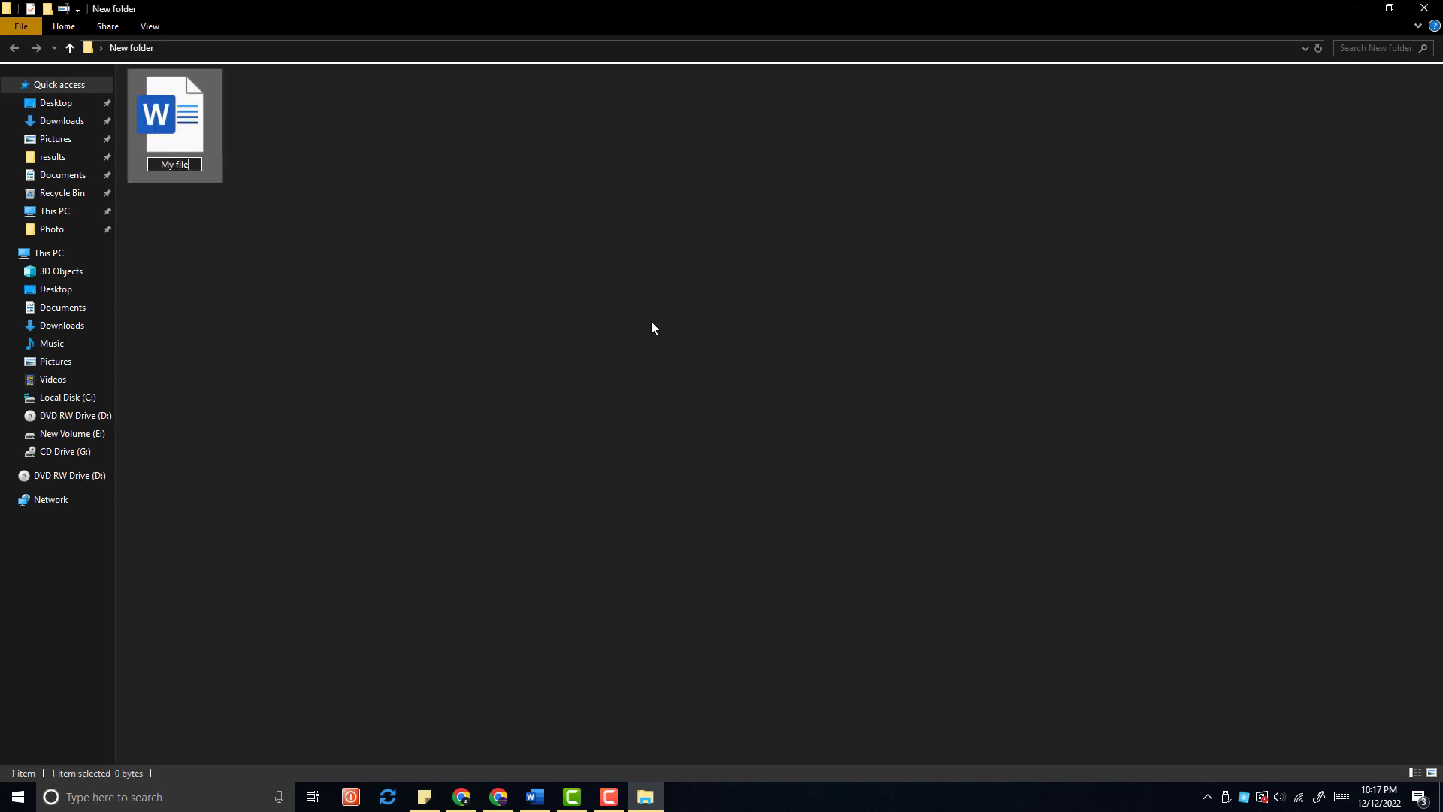
key(Return)
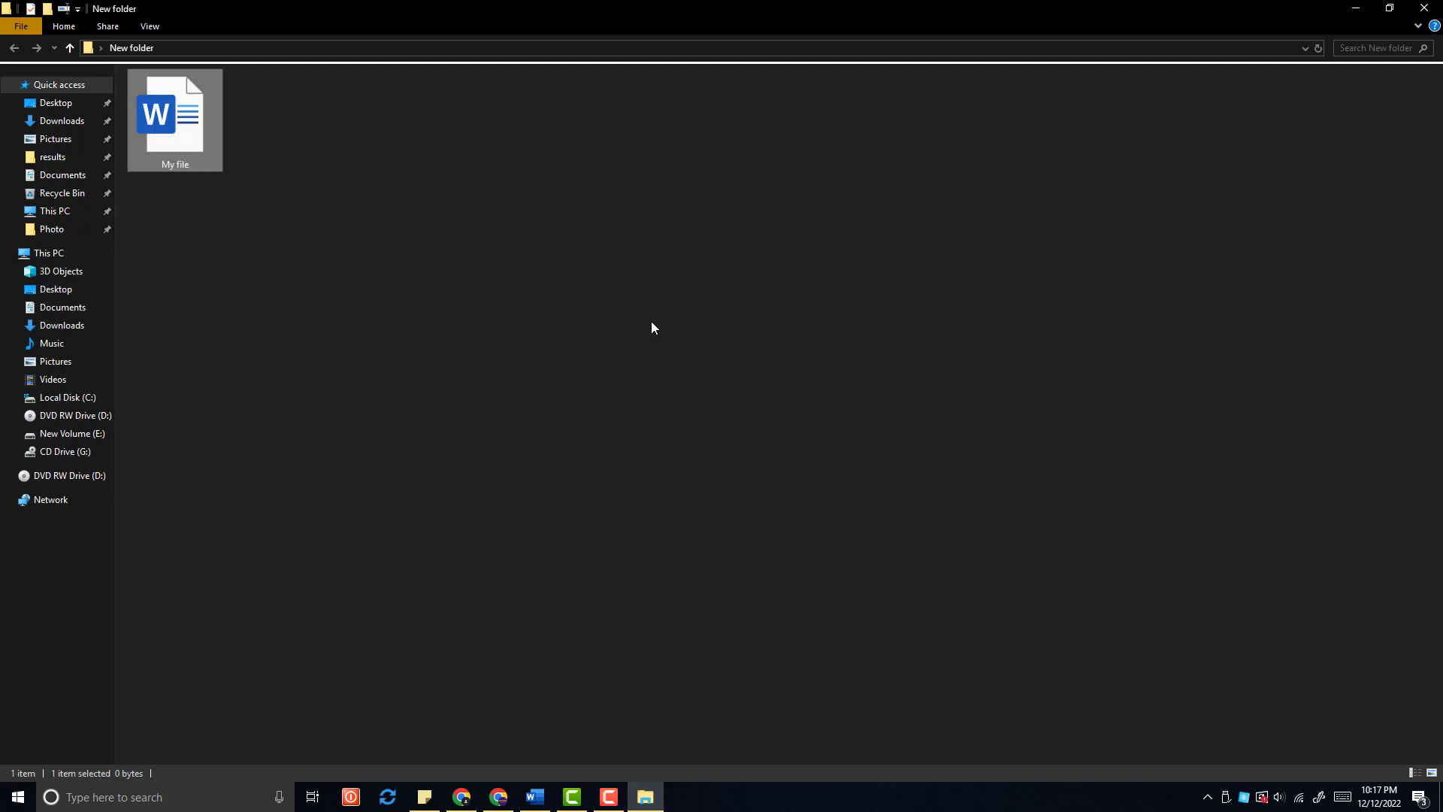
Open the My file document in Word, enter the filler text "dsfsdfsdffsdfasdfadf" and save it
double_click(188, 138)
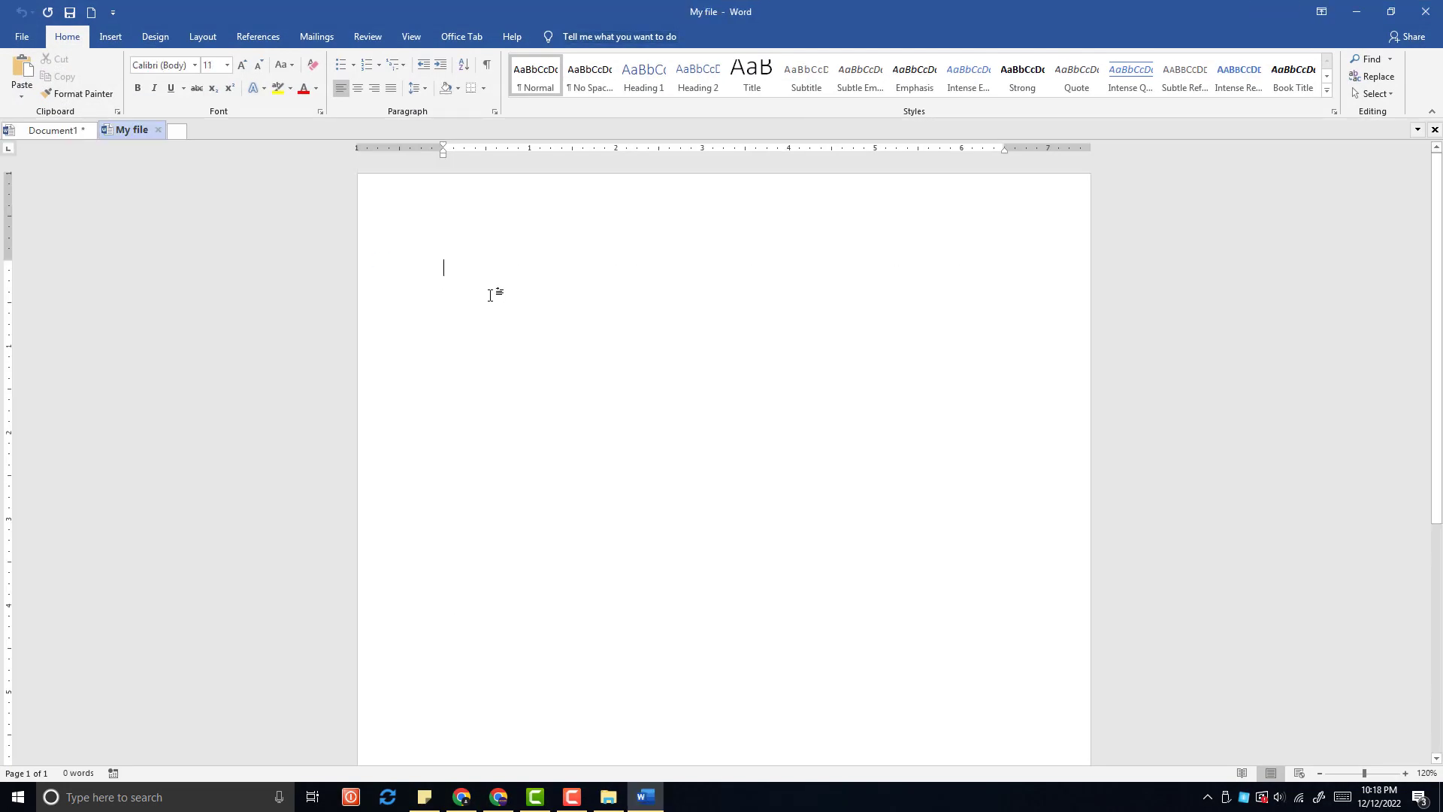
text(dsfsdfsdffsdfasdfadf)
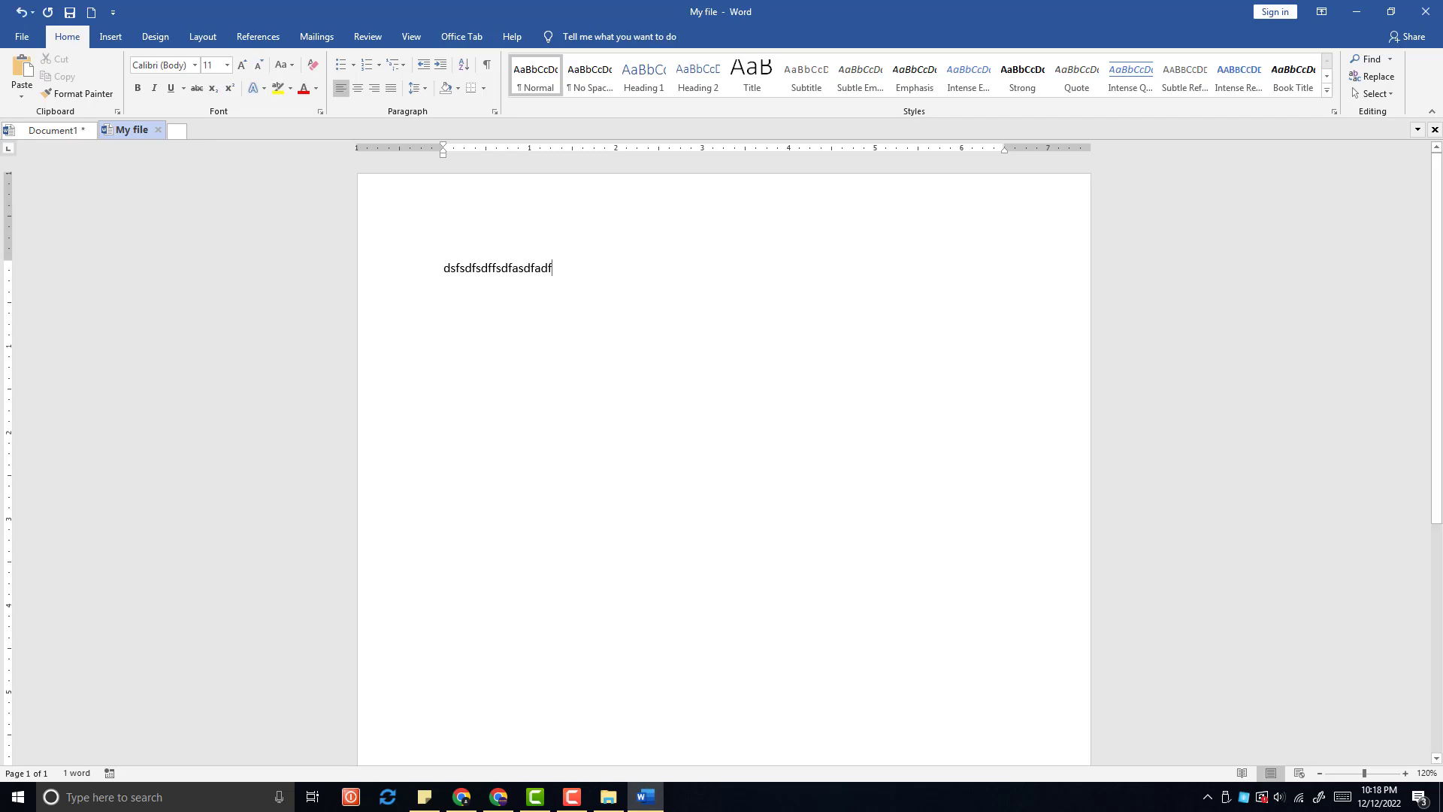
key(ctrl+s)
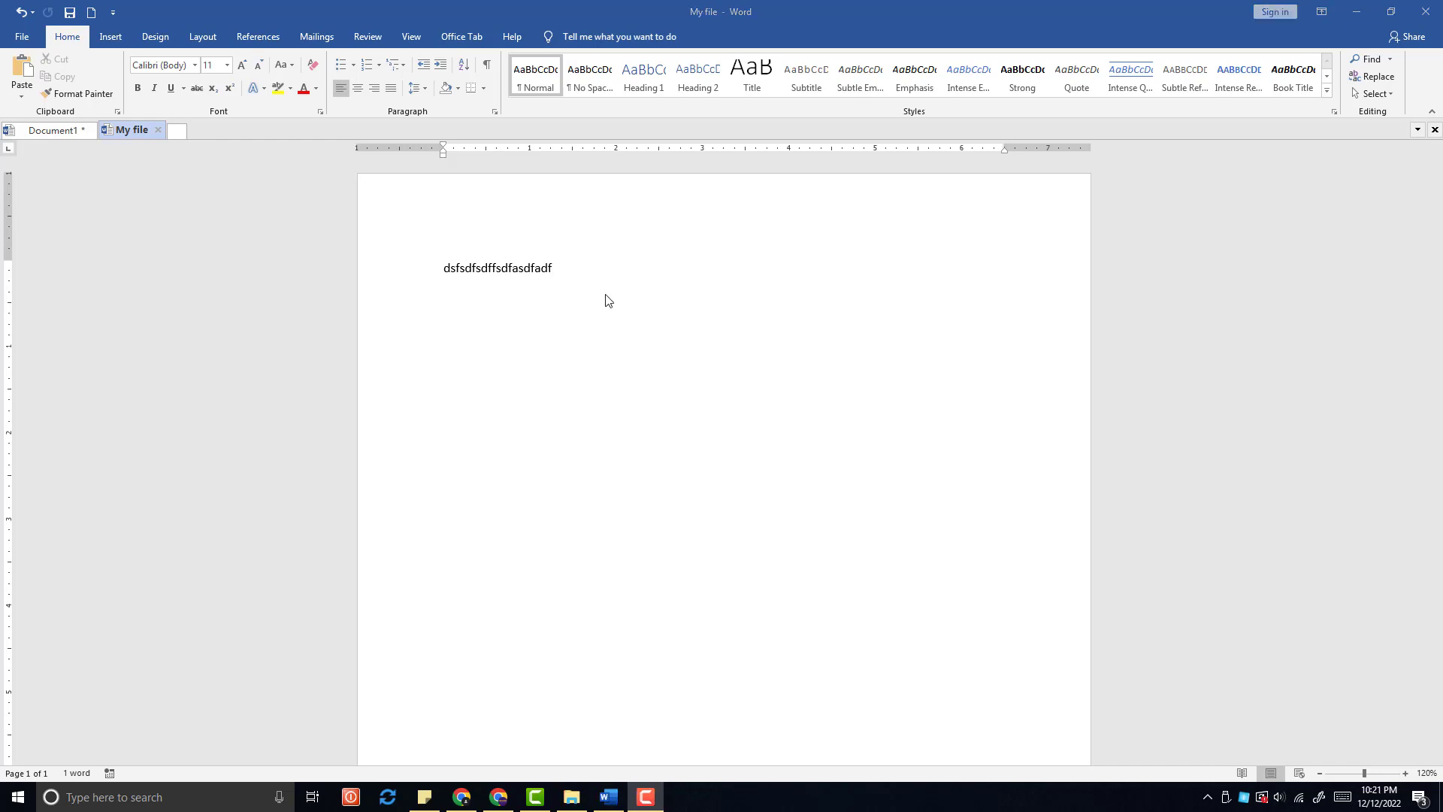
Replace the filler text with three paragraphs of sample text using the =rand(3) formula
click(572, 270)
click(417, 270)
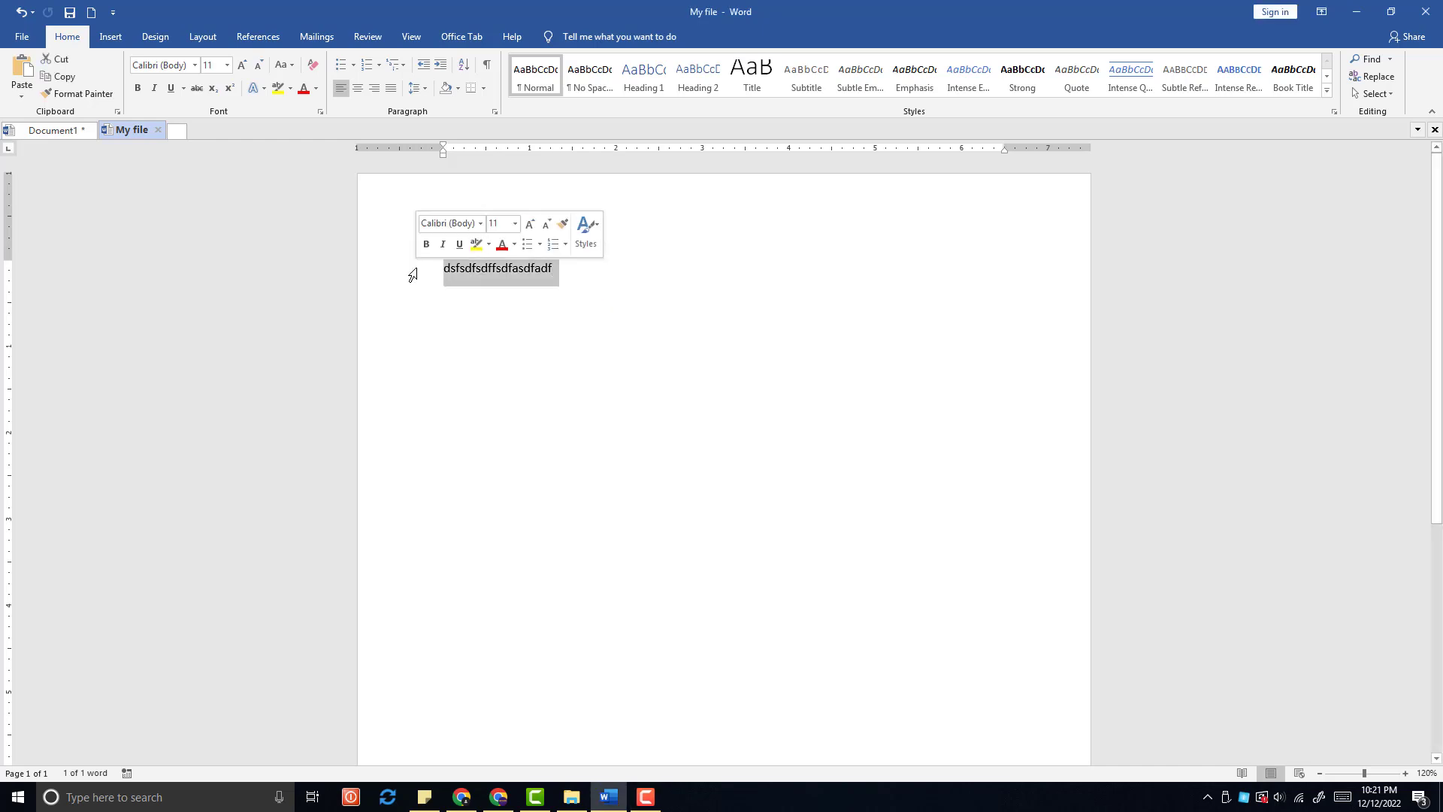
text(=rand*)
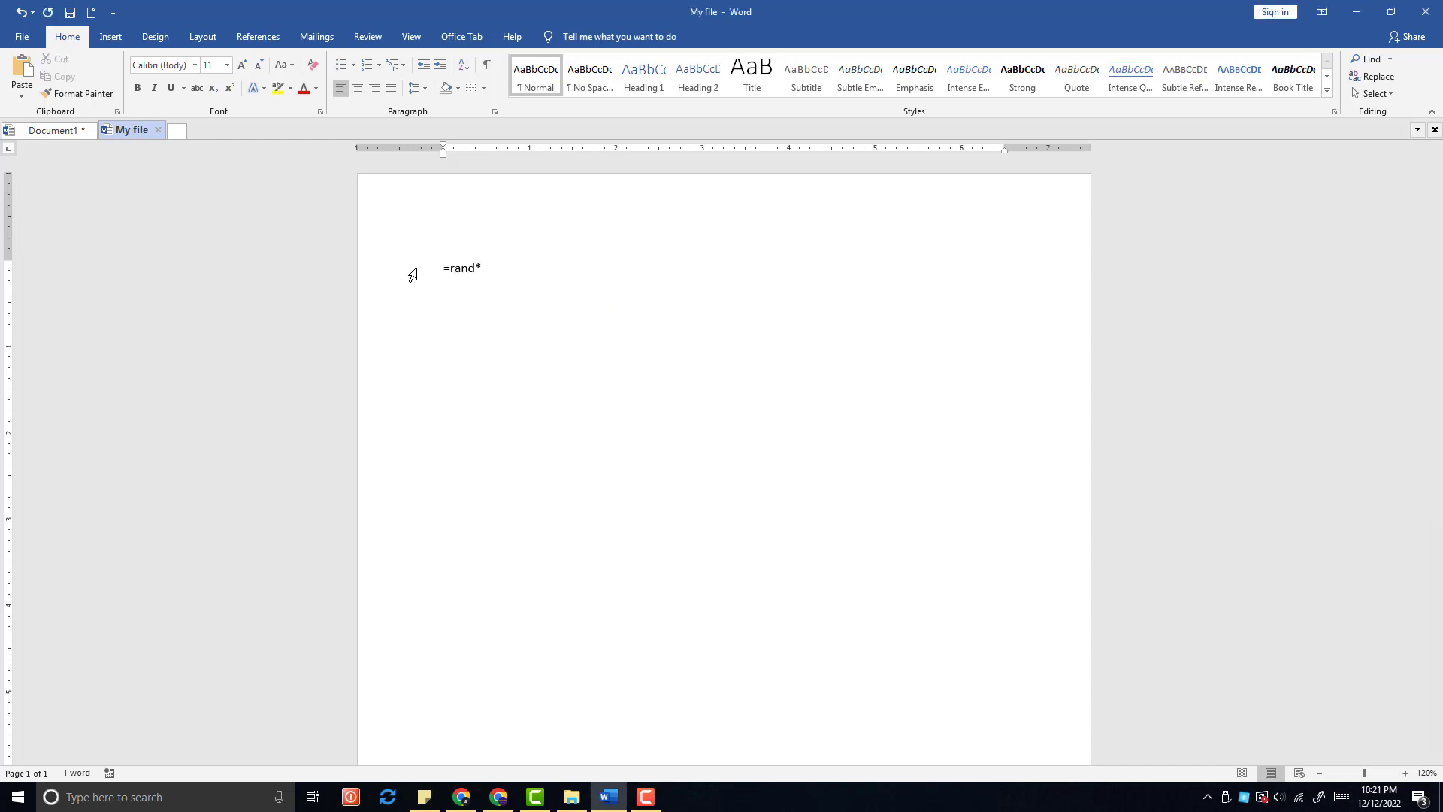
key(BackSpace)
text((3))
key(Return)
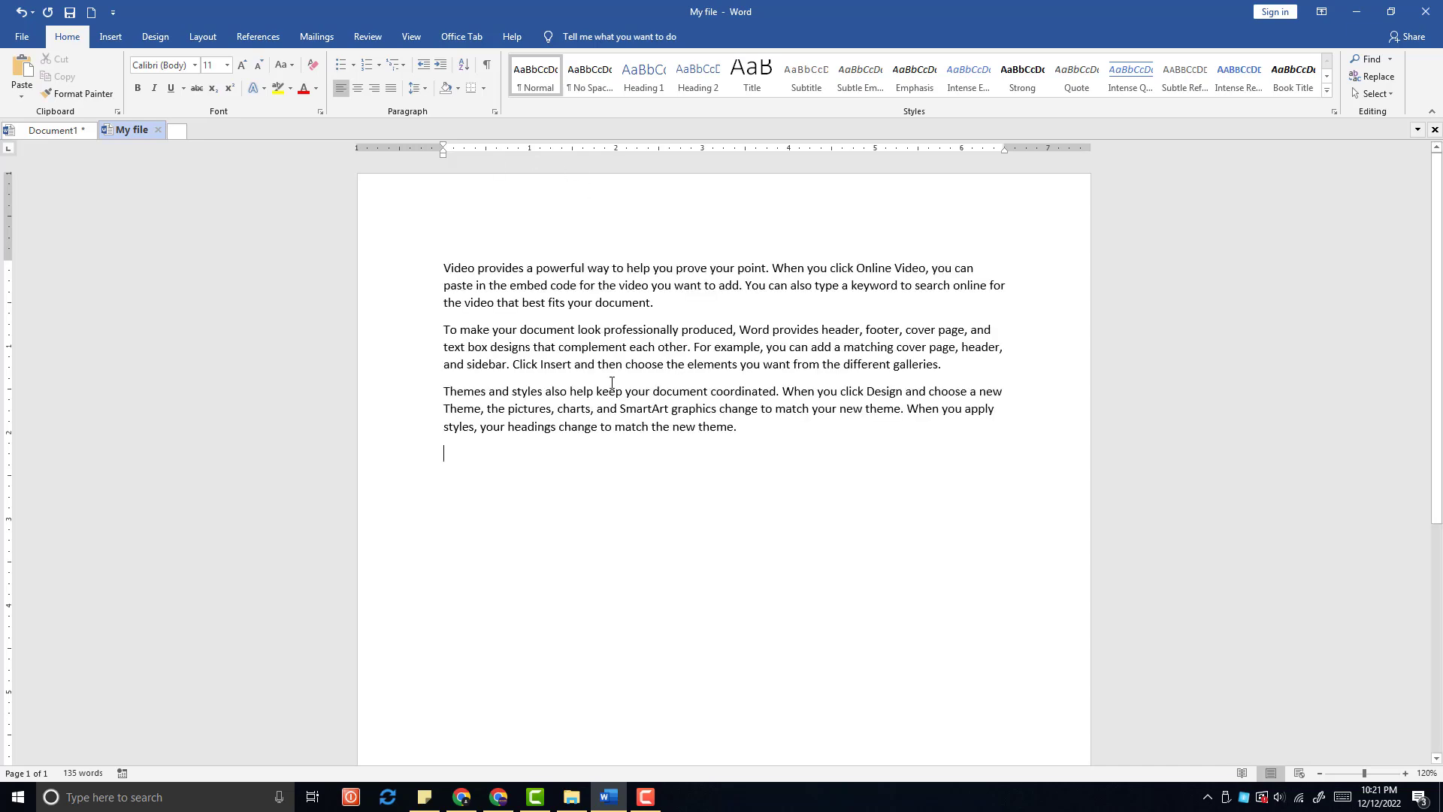
Select the whole document, and select the three paragraphs again from the first word to the last, clearing each selection
key(ctrl+a)
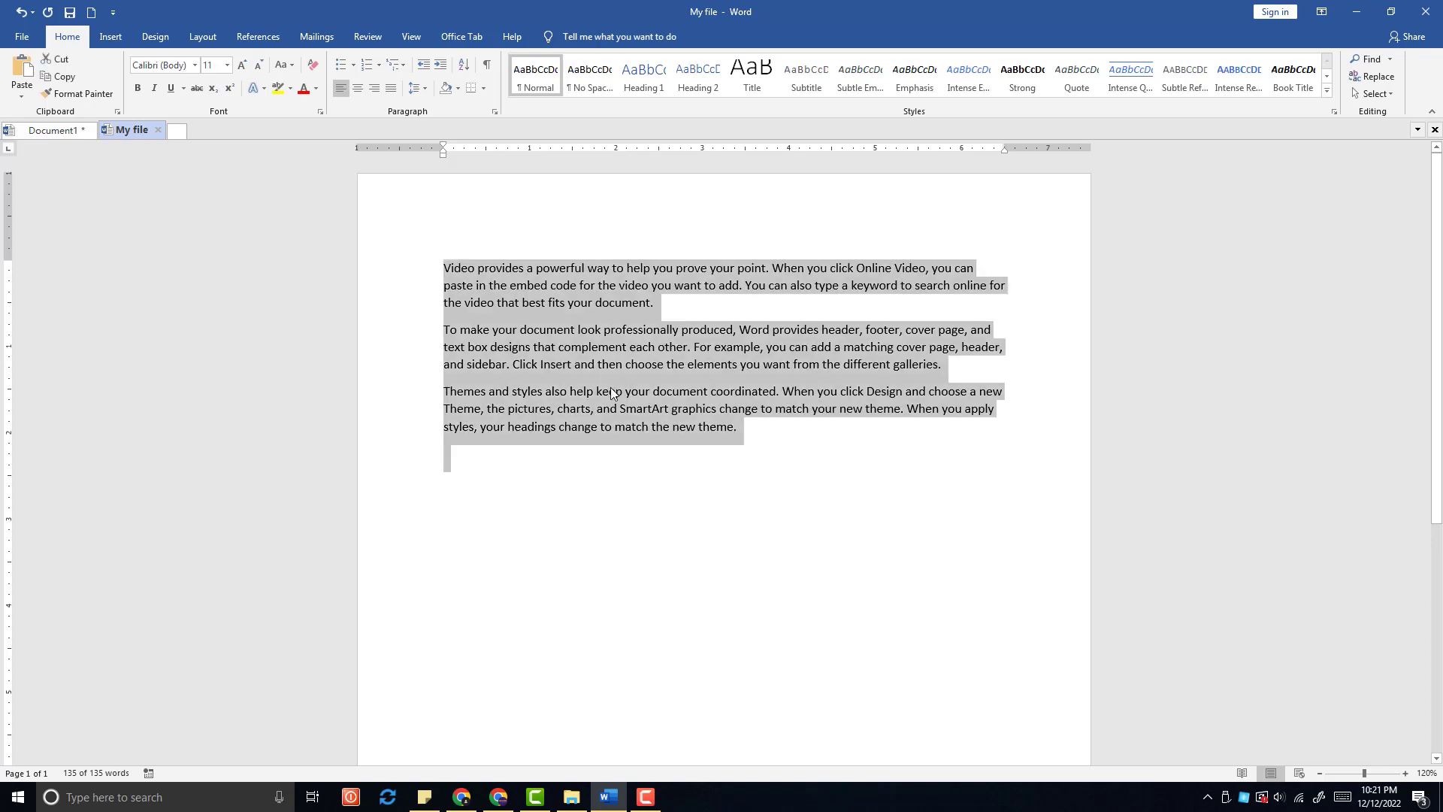
click(622, 391)
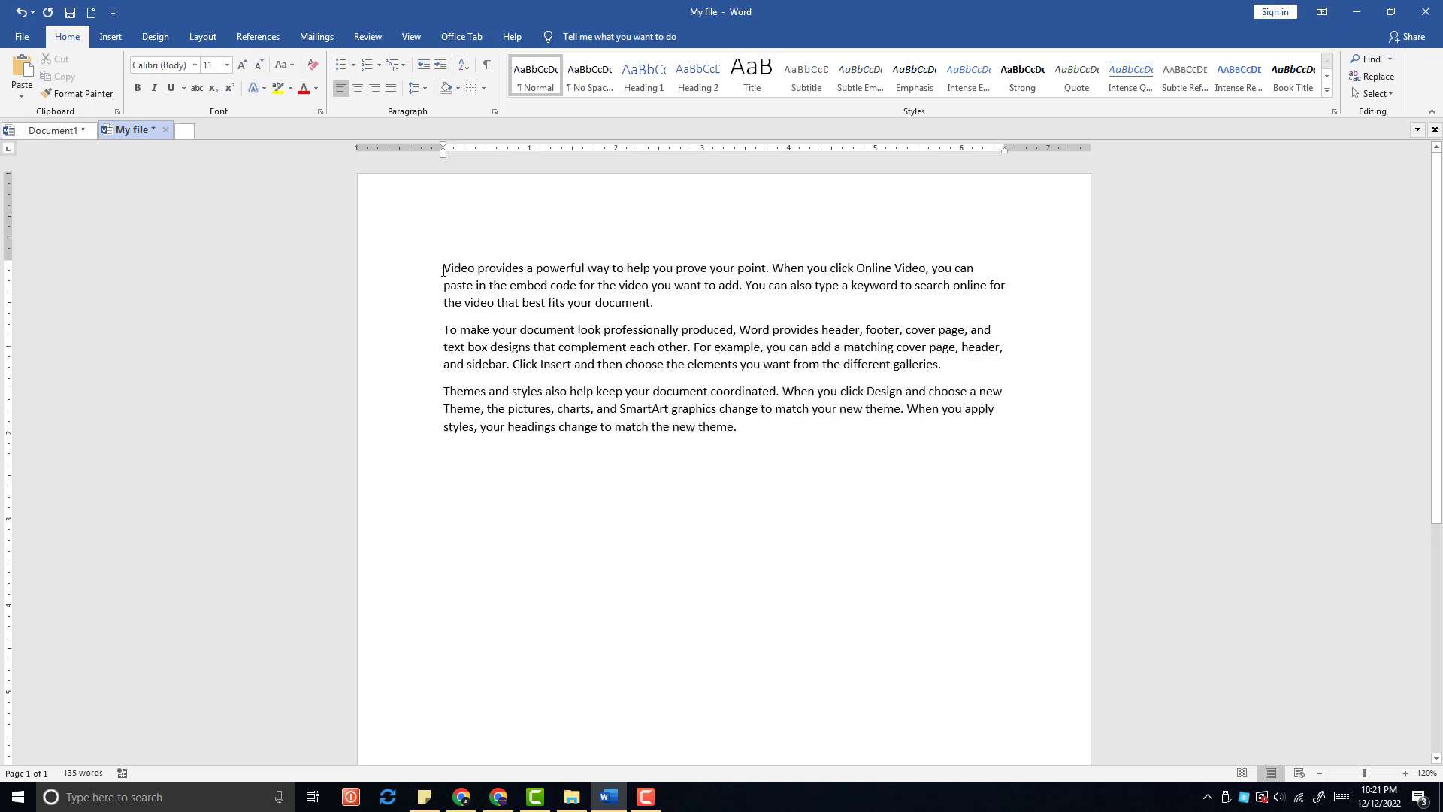
click(444, 269)
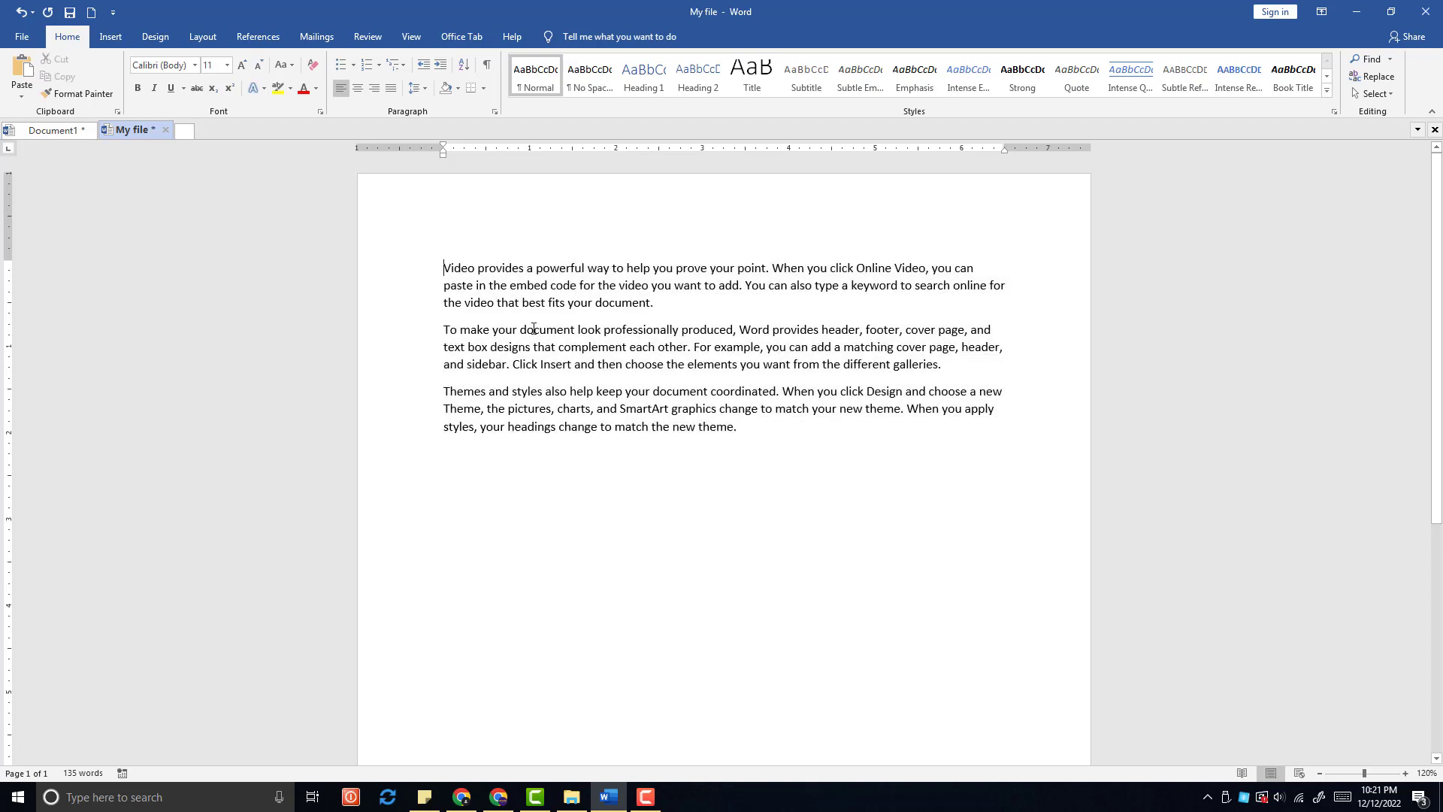
shift+click(749, 427)
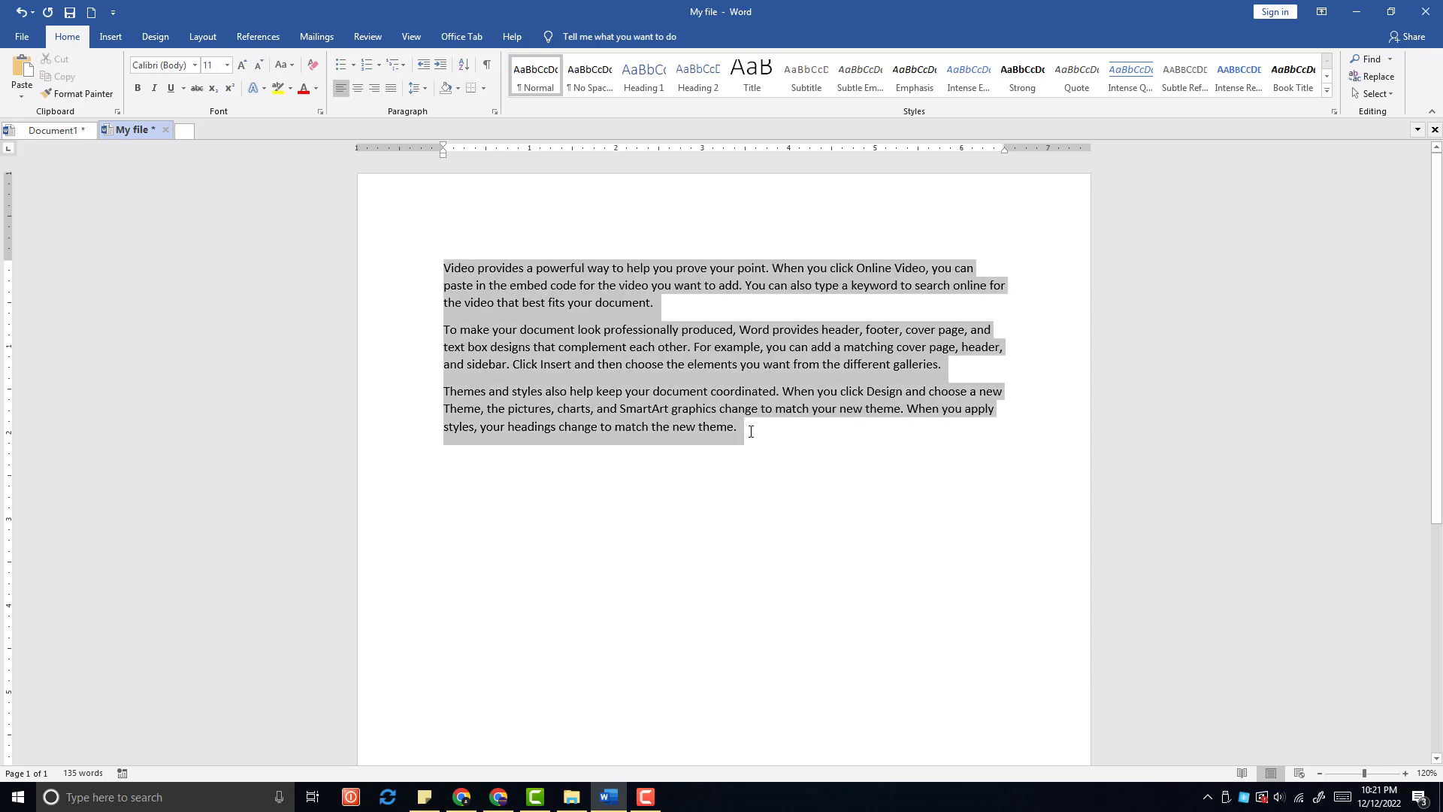
click(711, 376)
drag(445, 269, 747, 428)
click(604, 364)
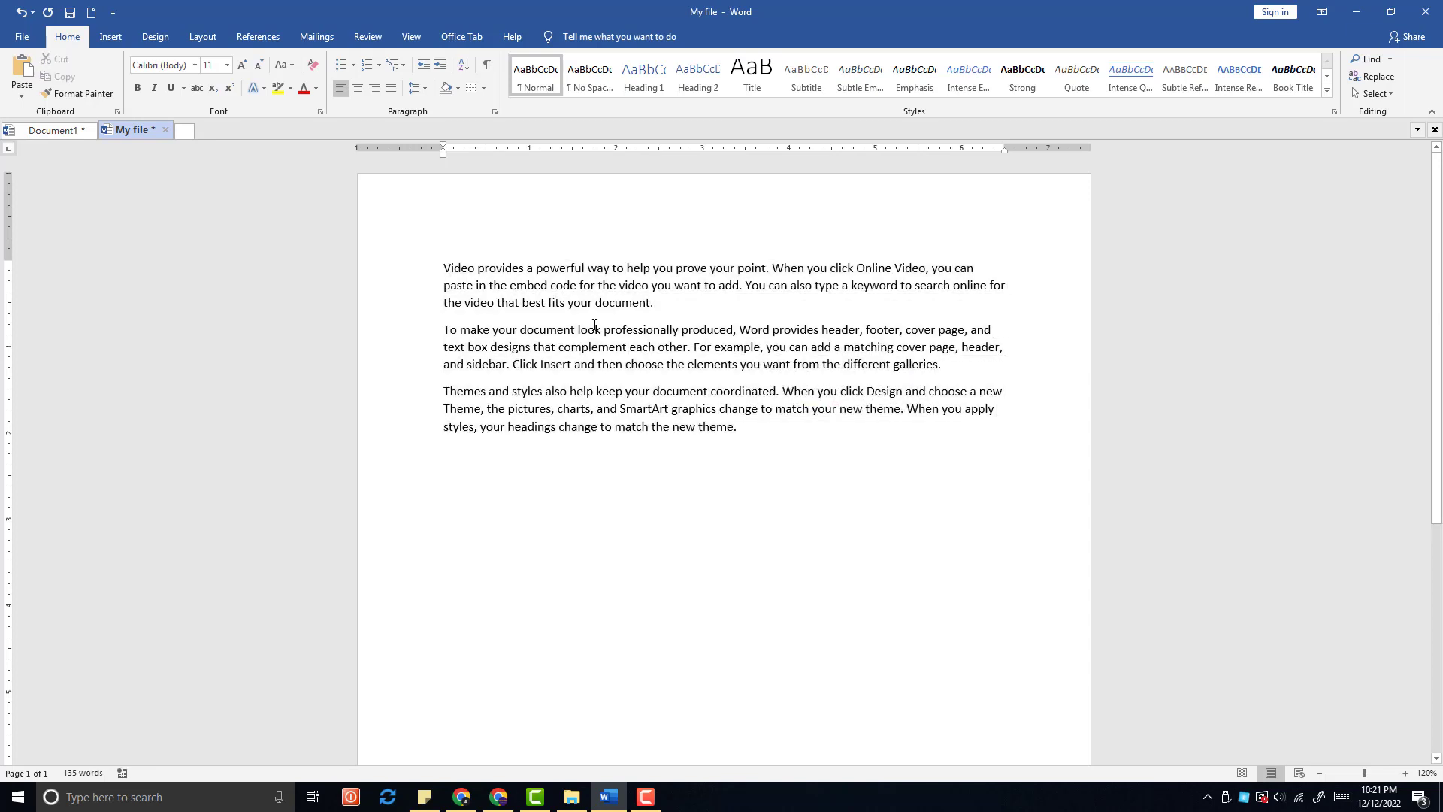
Select the first word "Video" and the entire first paragraph, and clear the selection at the end of the last paragraph
double_click(464, 267)
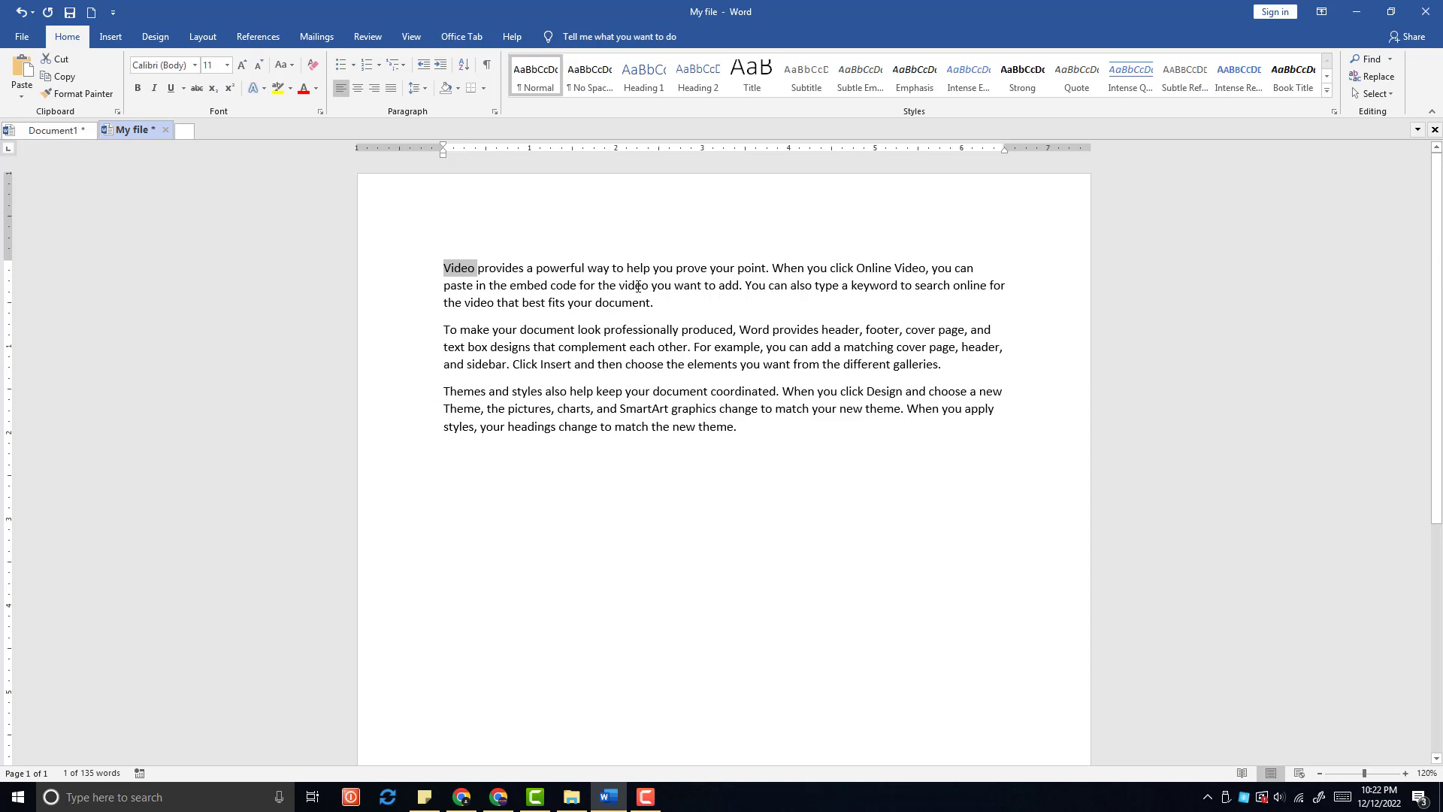
triple_click(637, 286)
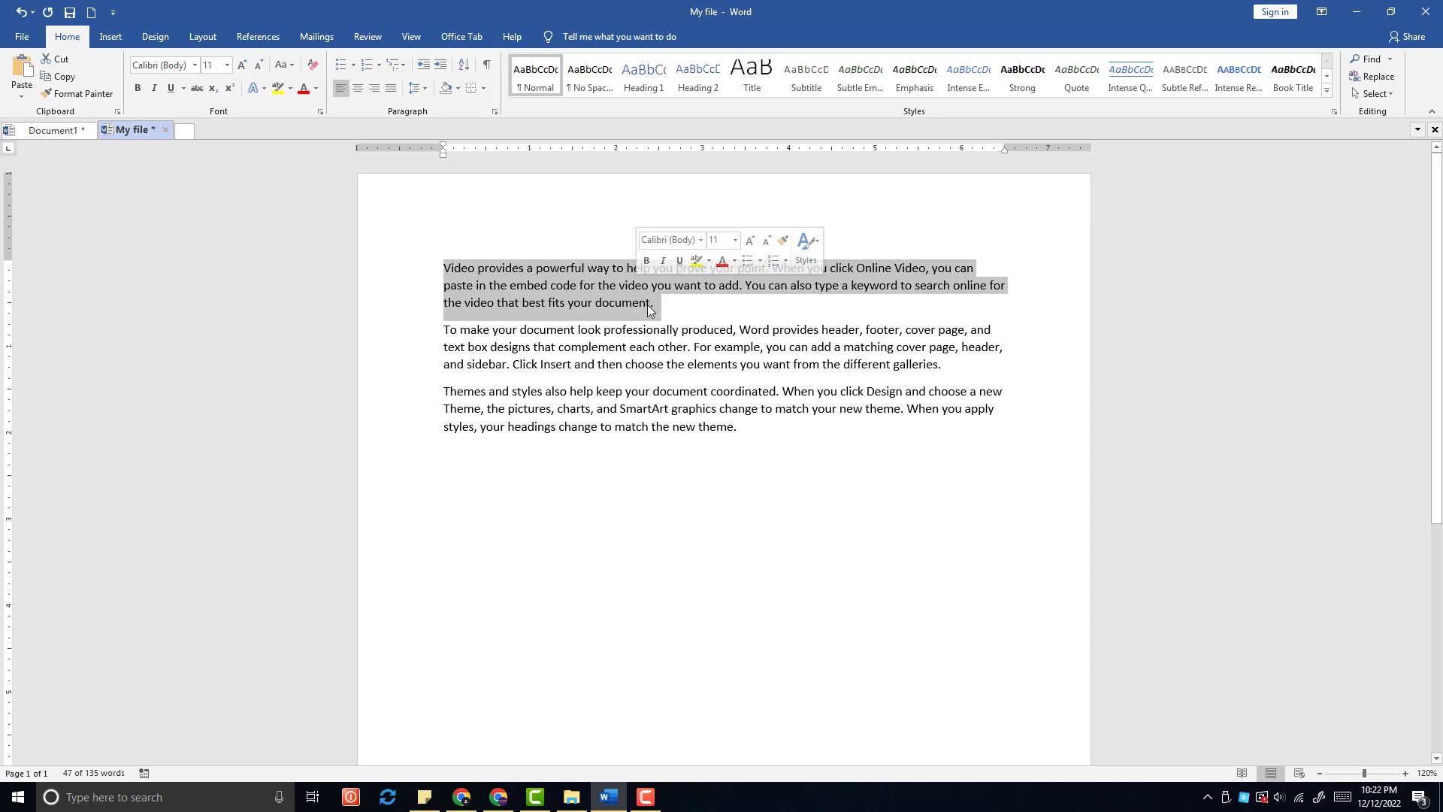
click(763, 432)
scroll(765, 433, down, 1)
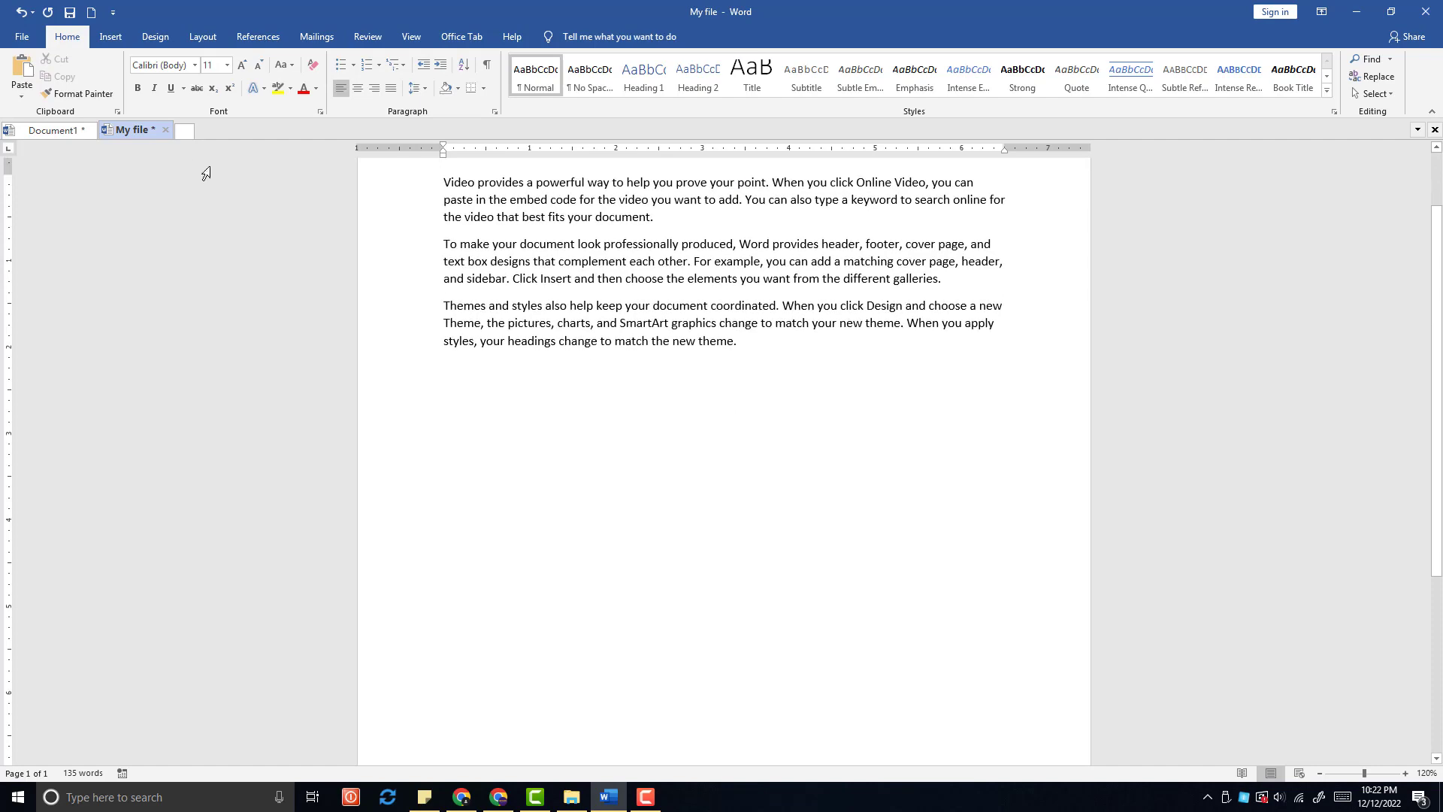
click(111, 38)
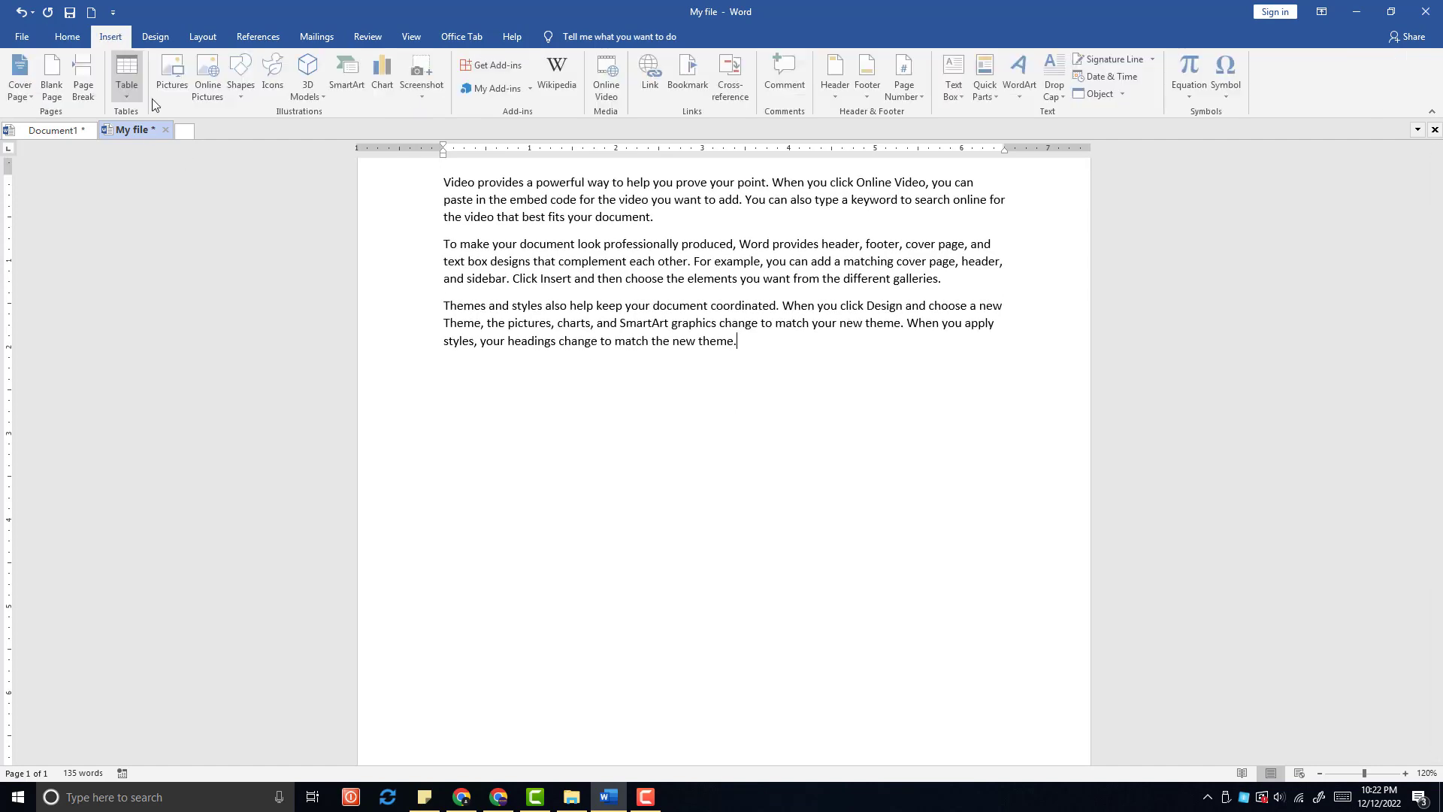
click(128, 75)
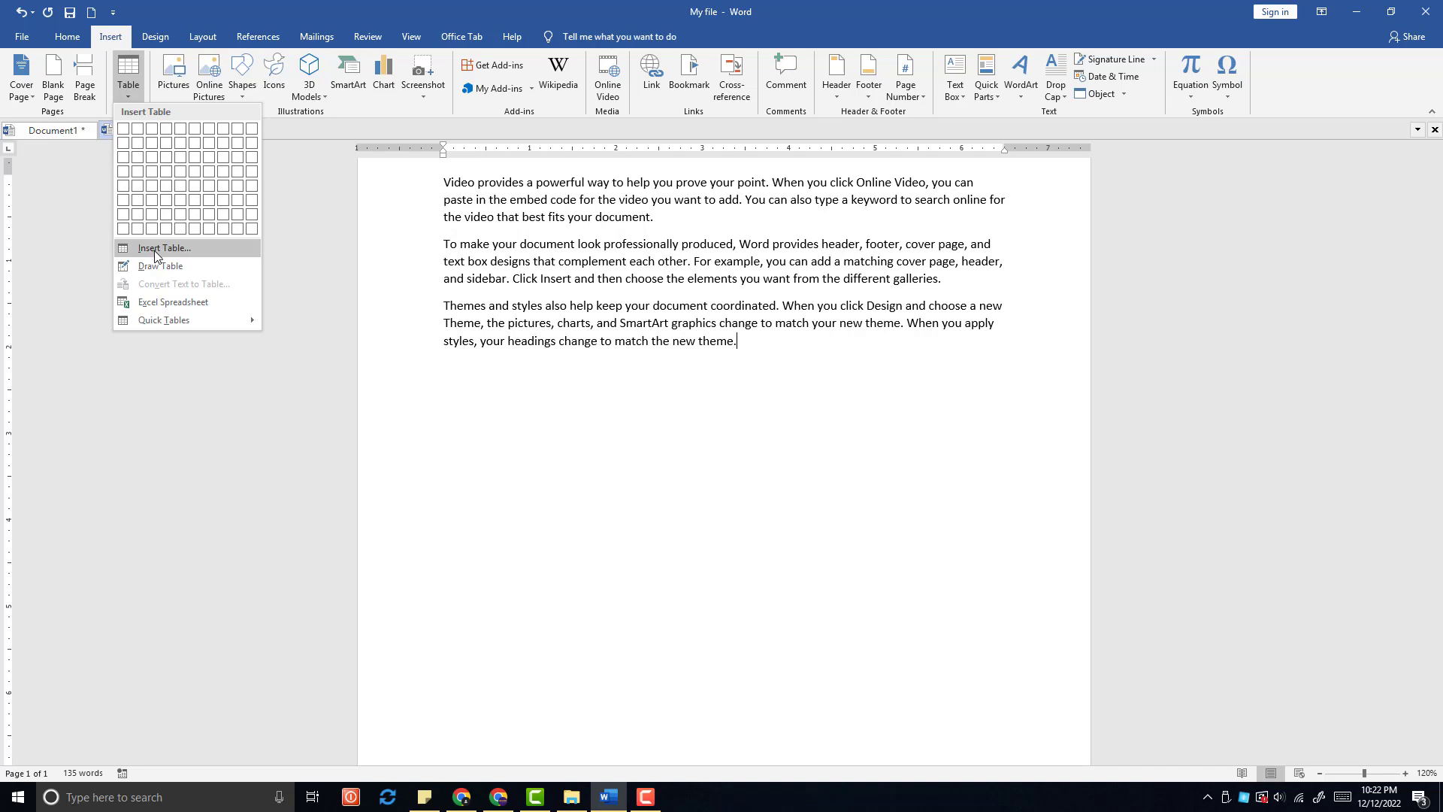
click(748, 352)
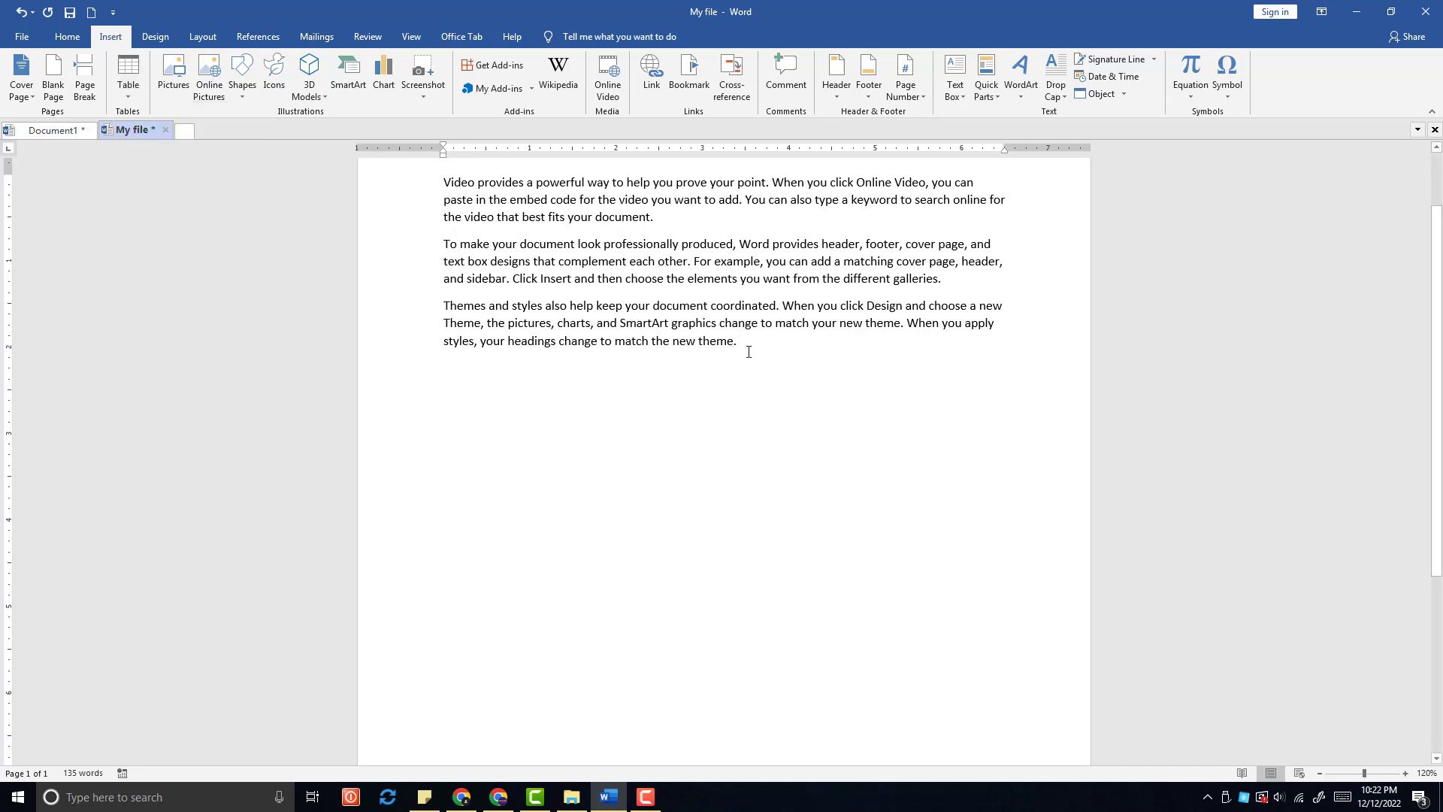
Enter the lines "No,Name,Qty,Price,Total" and "1,Pencil,10,100,1000" below the last paragraph, after a blank line
key(Return)
key(Return)
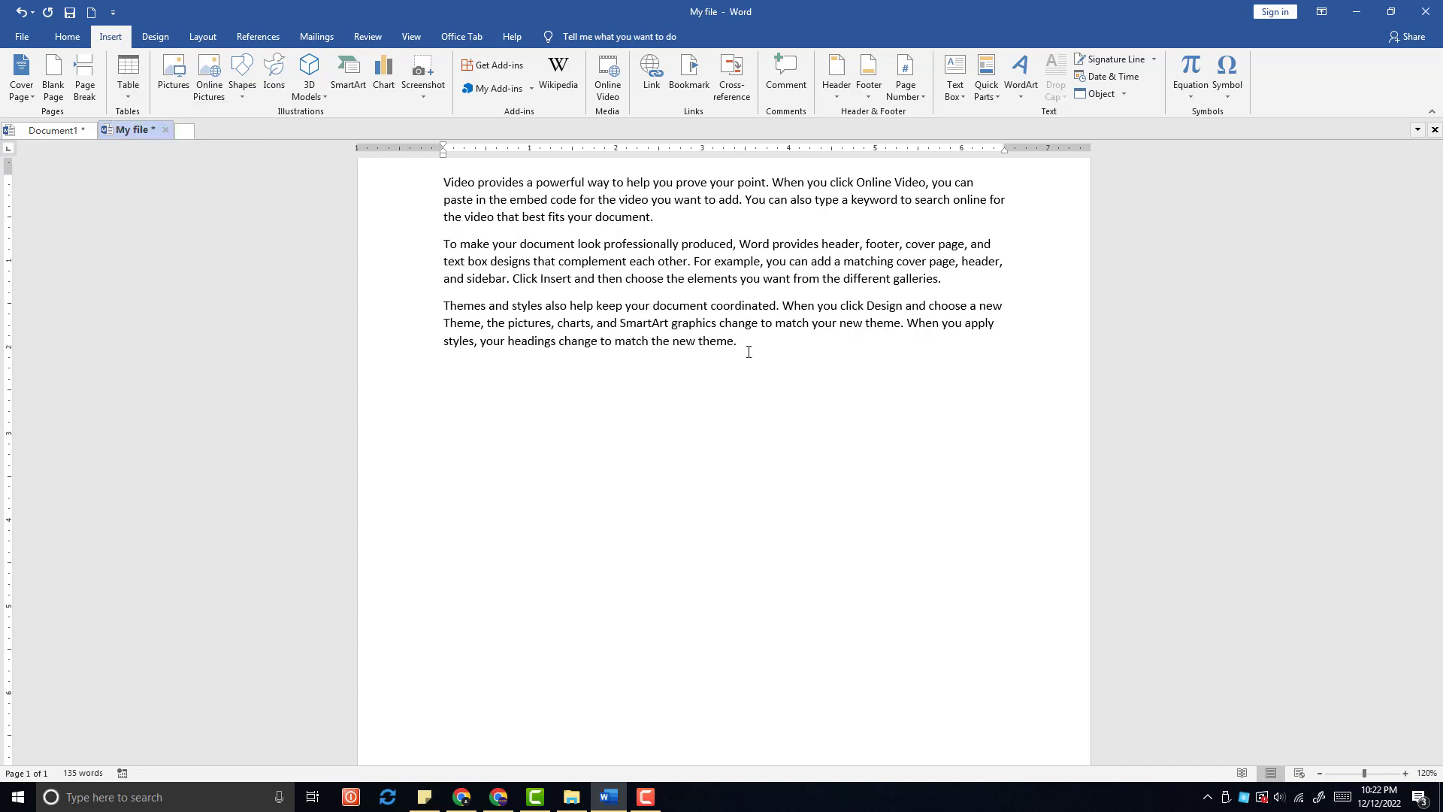
text(No,Name,Qty,Price,Total)
key(Return)
text(1,)
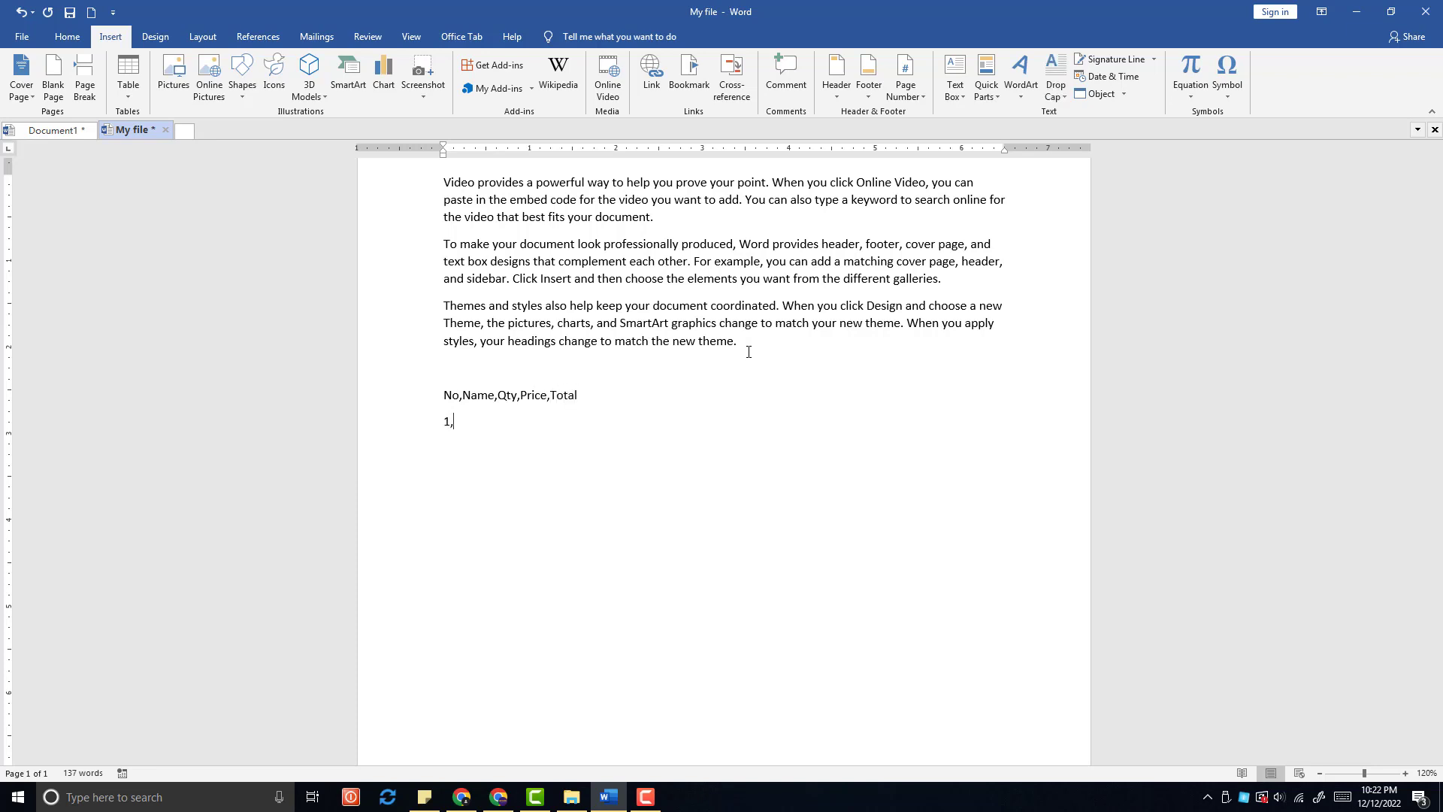
text(Pencil,)
text(10,100,1000)
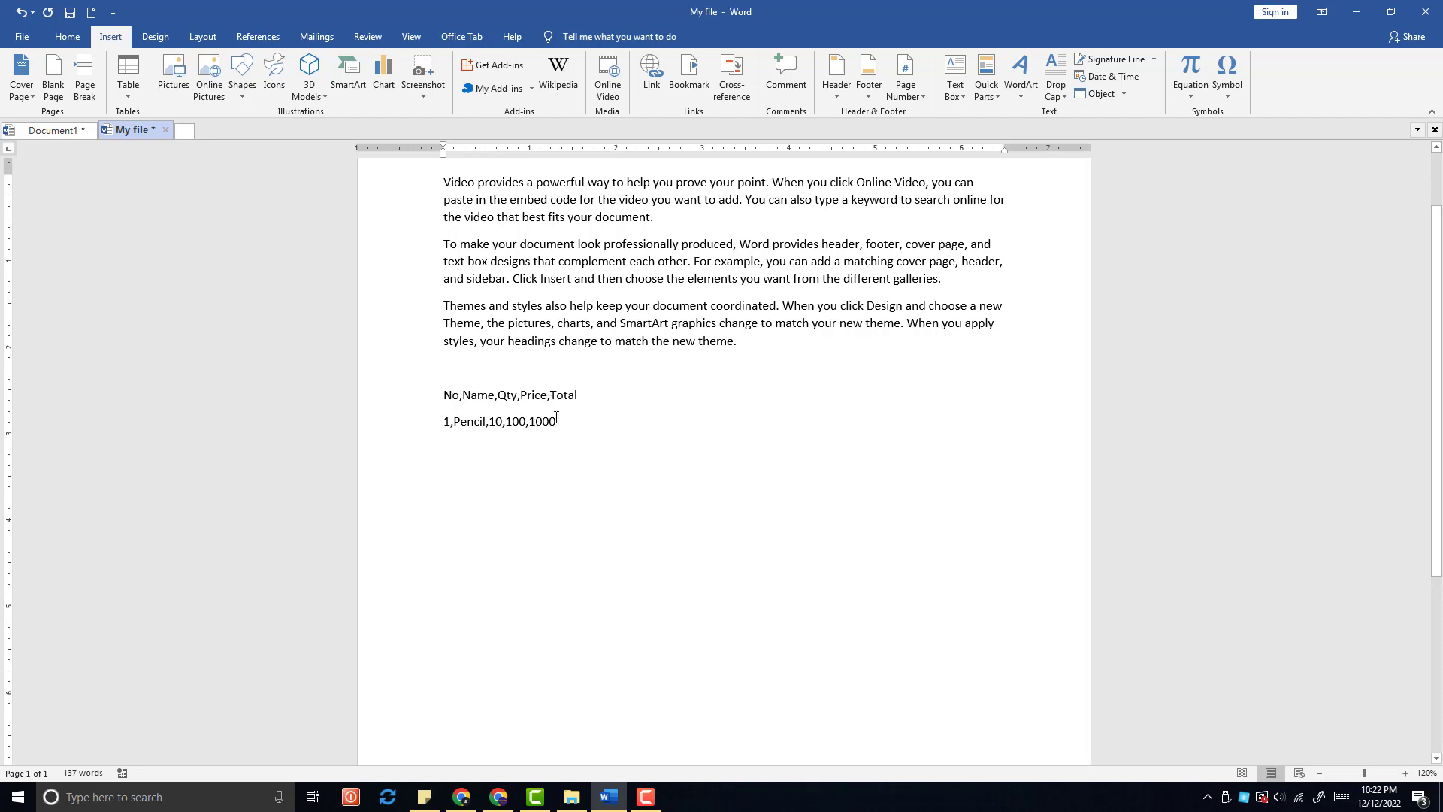
Convert the two comma-separated lines into a table with 5 columns, separating the text at commas
click(477, 395)
click(453, 421)
click(453, 393)
mouse_move(593, 426)
mouse_down()
mouse_move(548, 431)
mouse_move(445, 392)
mouse_up()
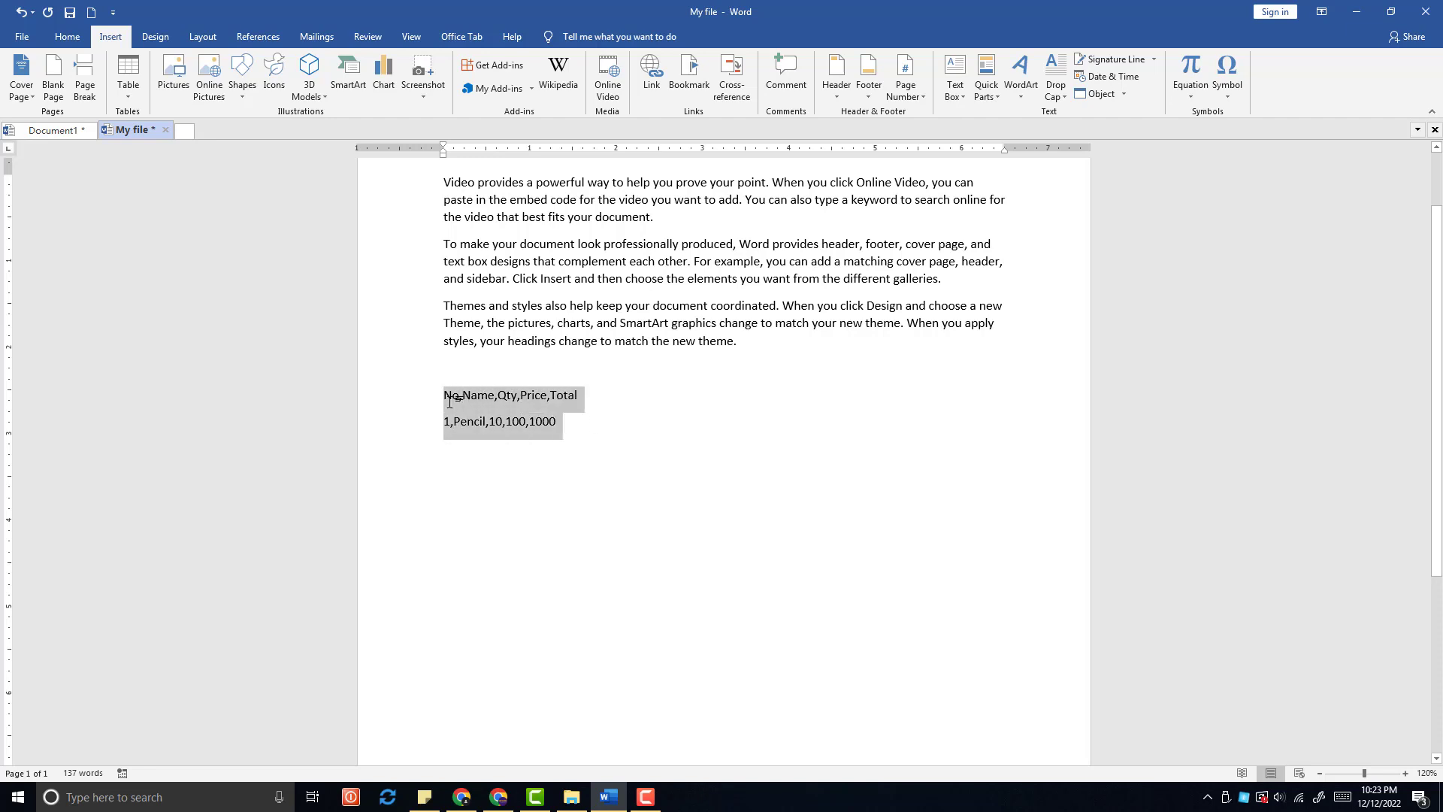
click(129, 92)
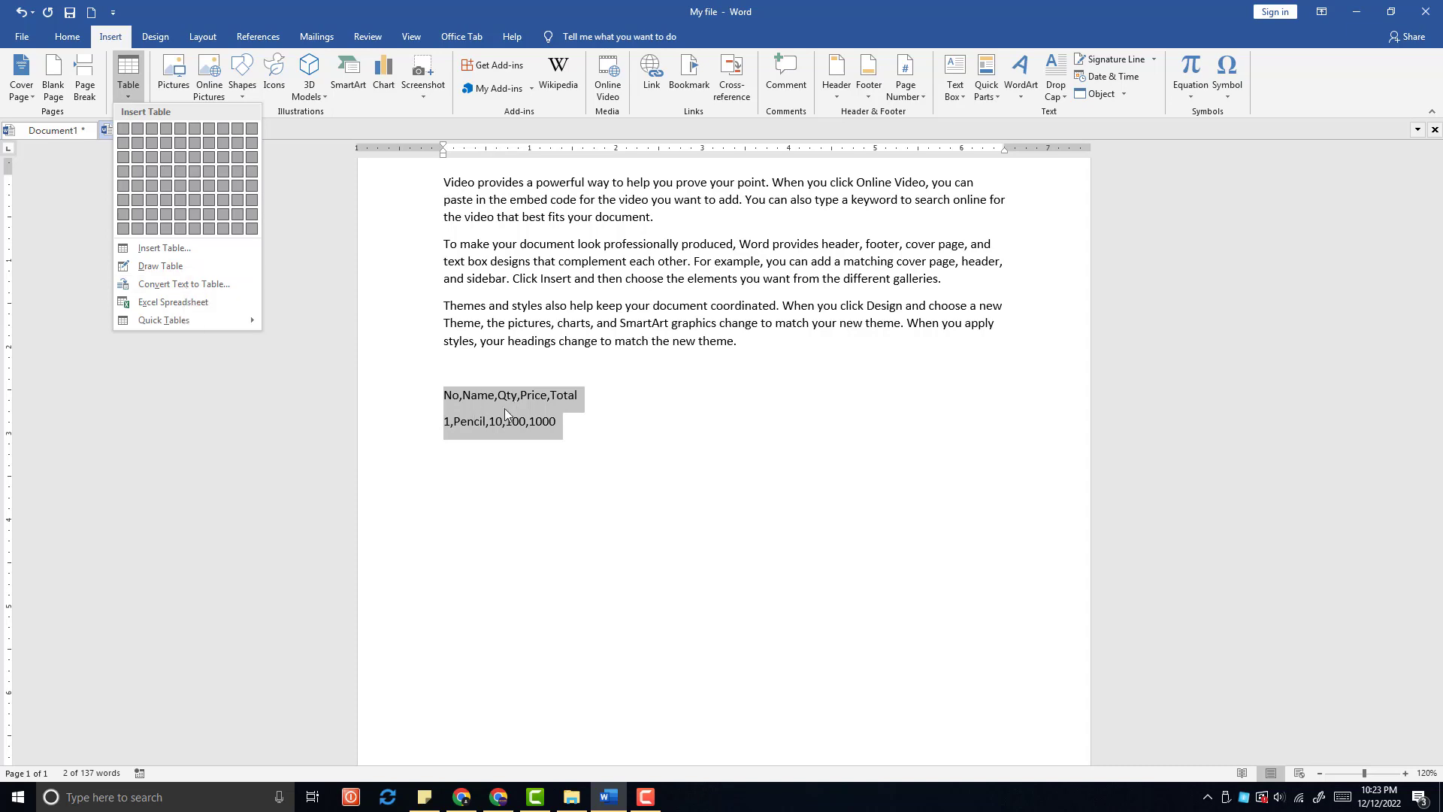
click(202, 286)
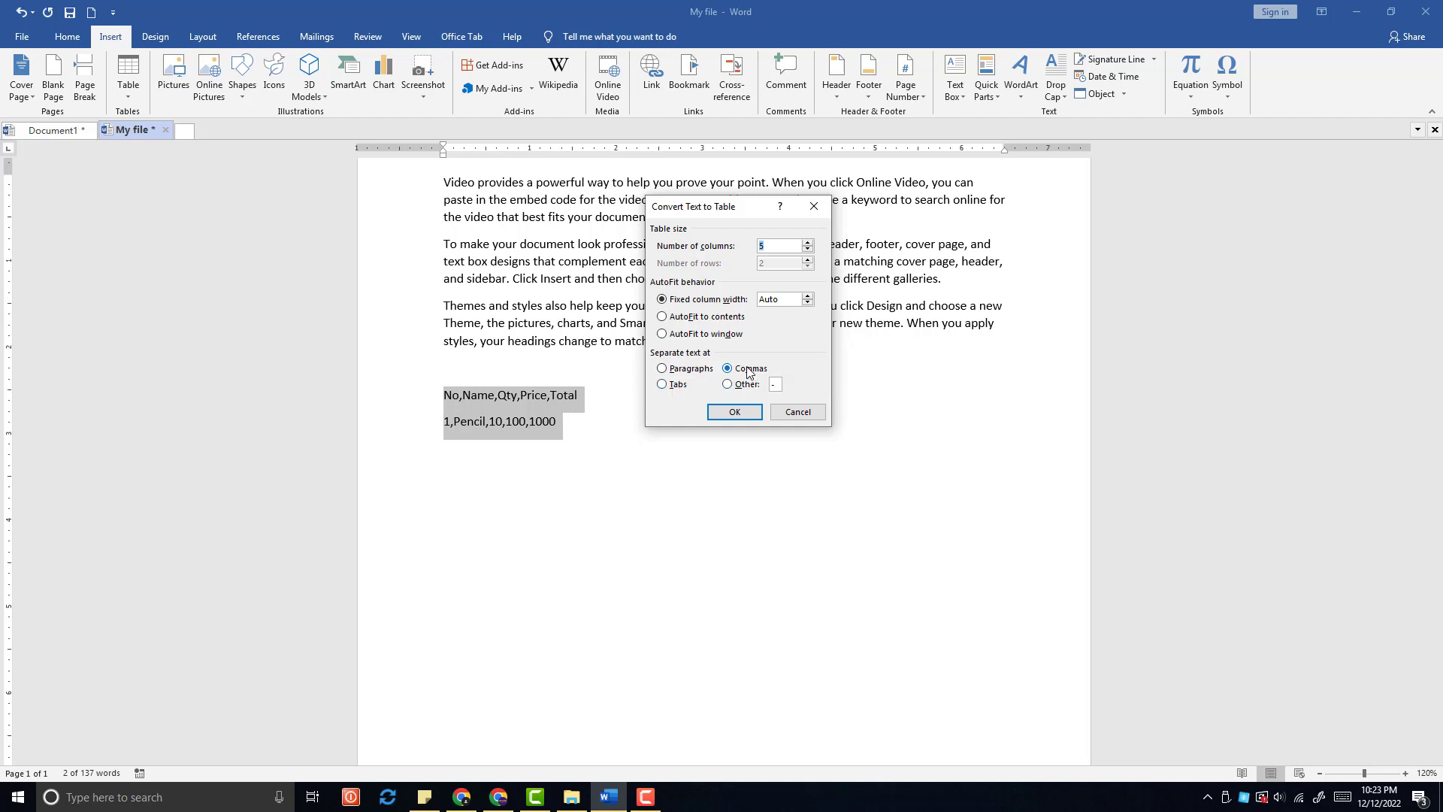
click(738, 412)
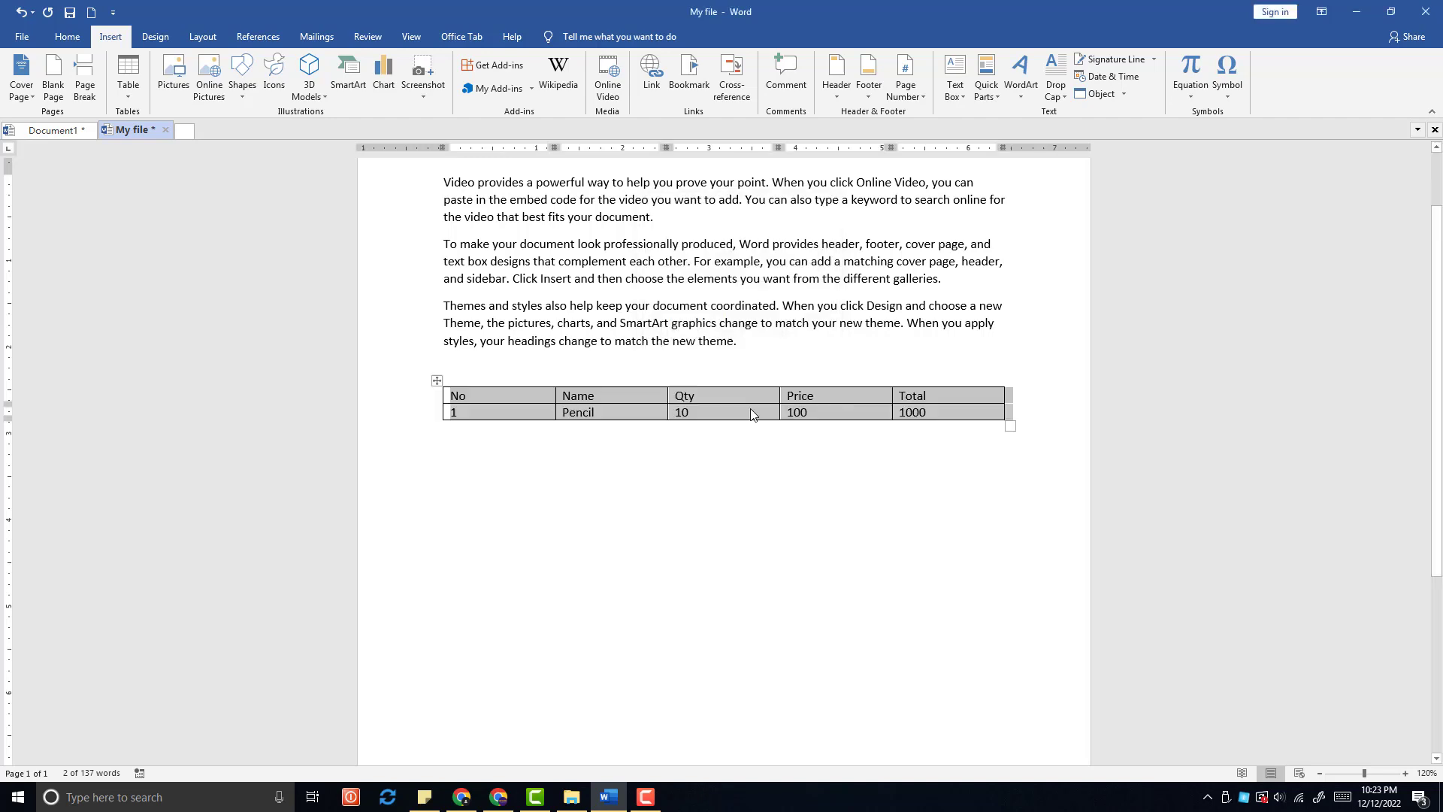
Convert the whole table back to text, separating the cell contents with commas
click(774, 413)
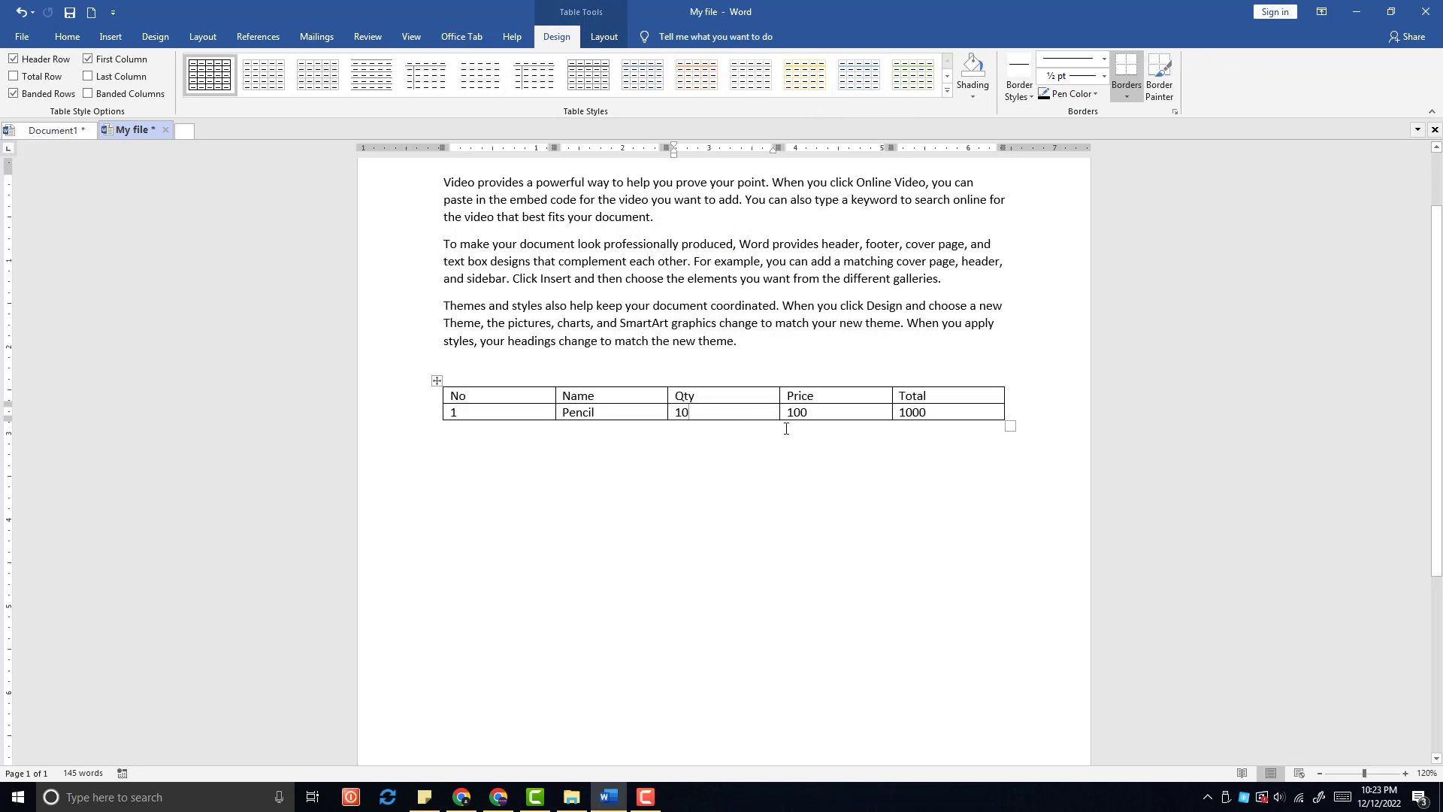
drag(944, 414, 527, 393)
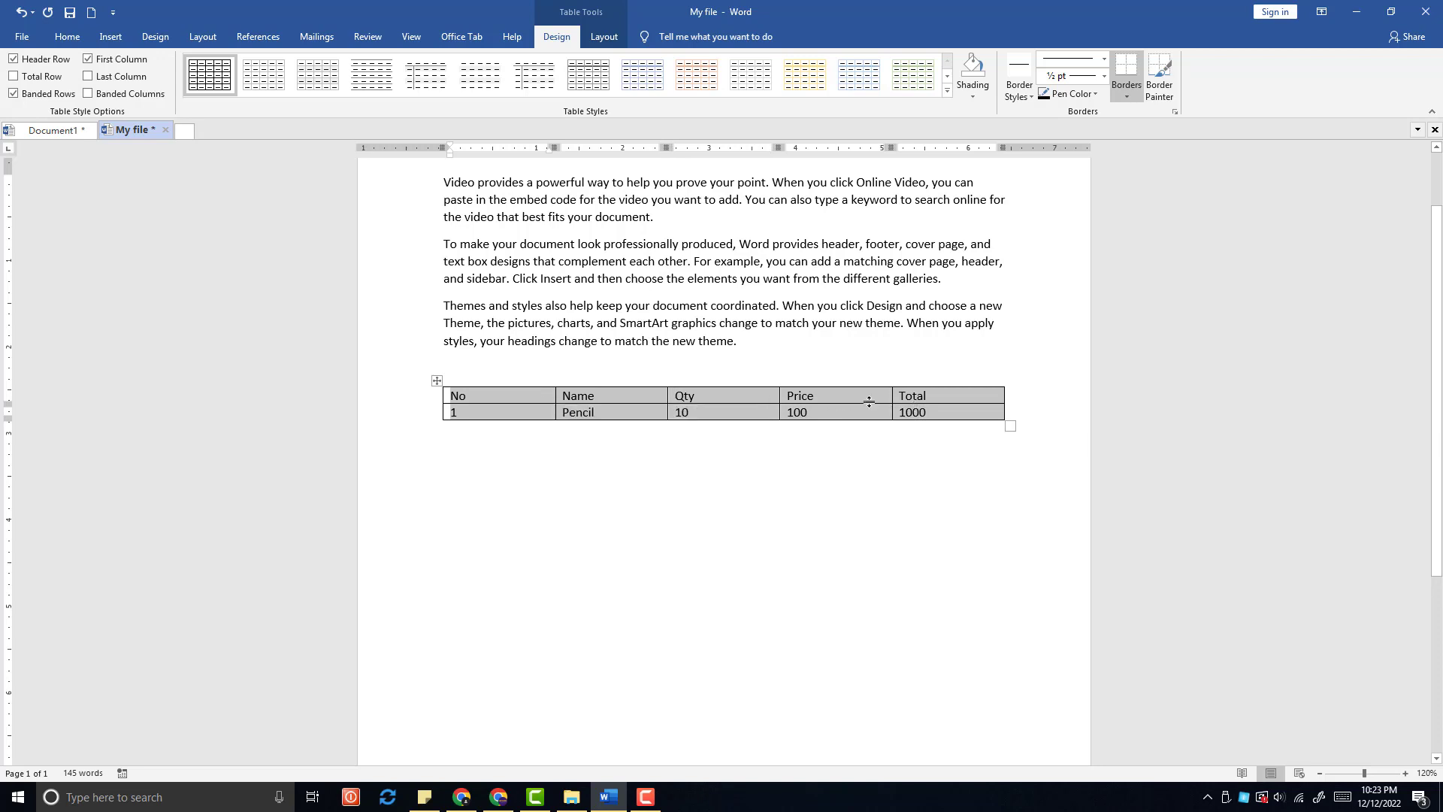
click(603, 39)
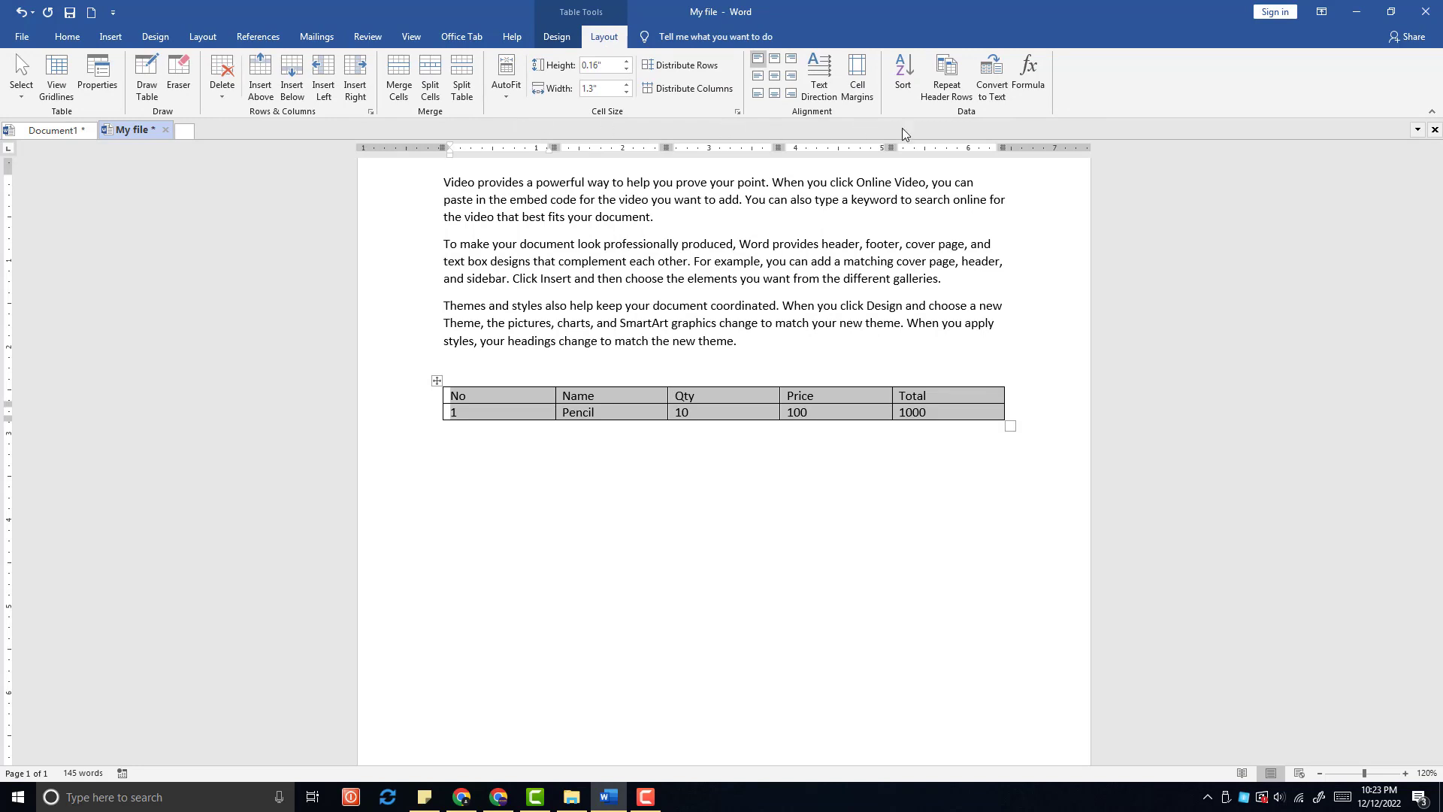
click(992, 75)
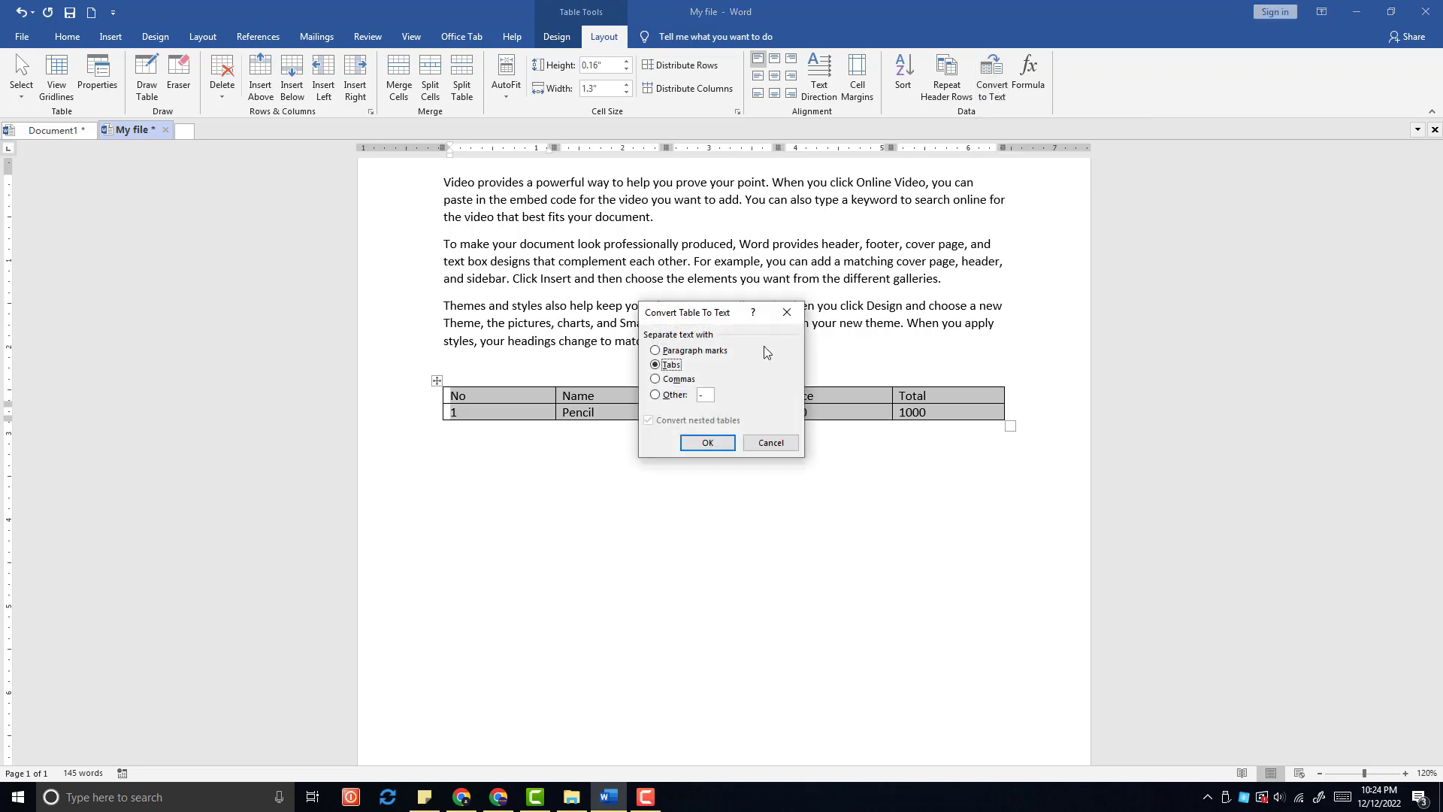
click(680, 380)
click(710, 442)
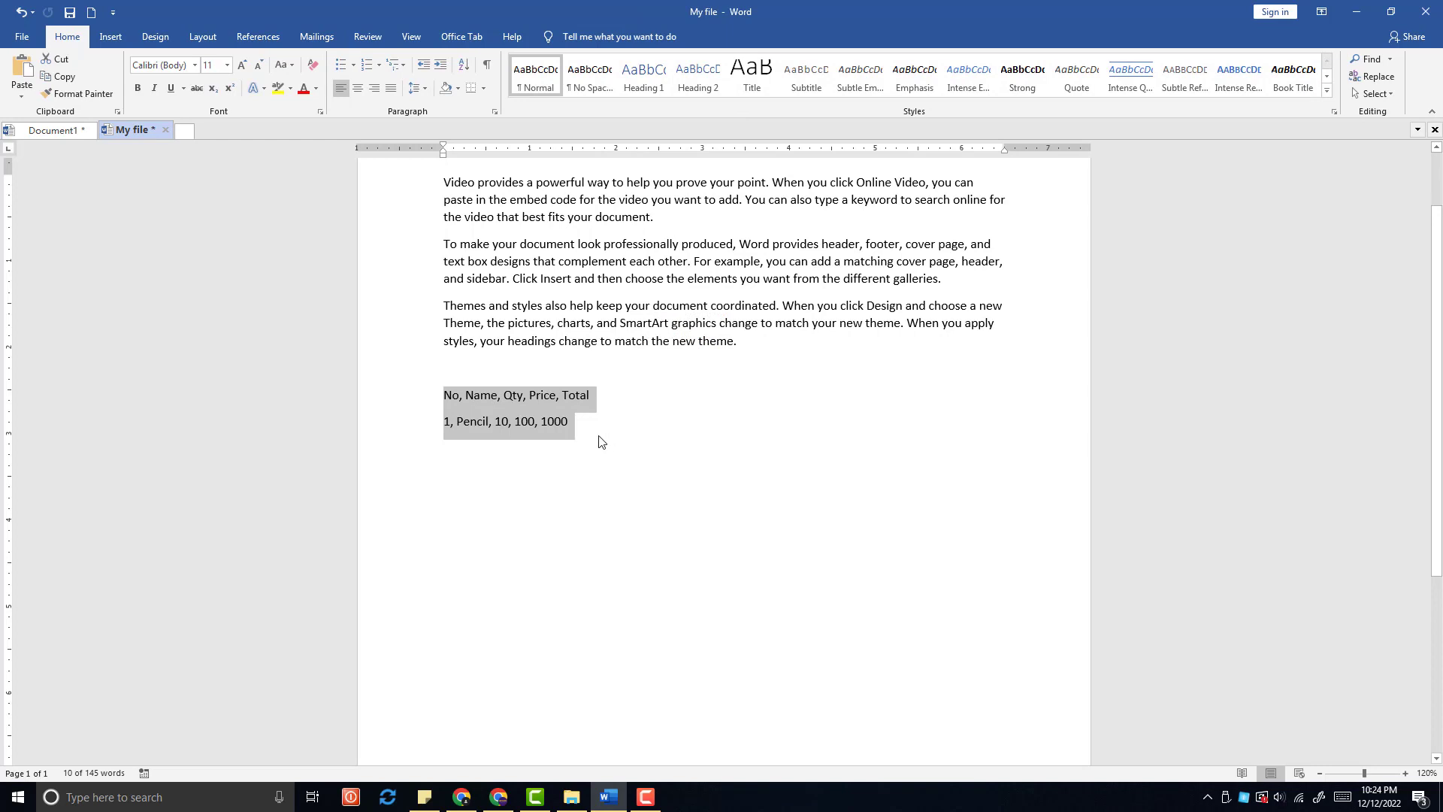
Replace the two comma-separated lines with the expression "2000*3456"
key(Delete)
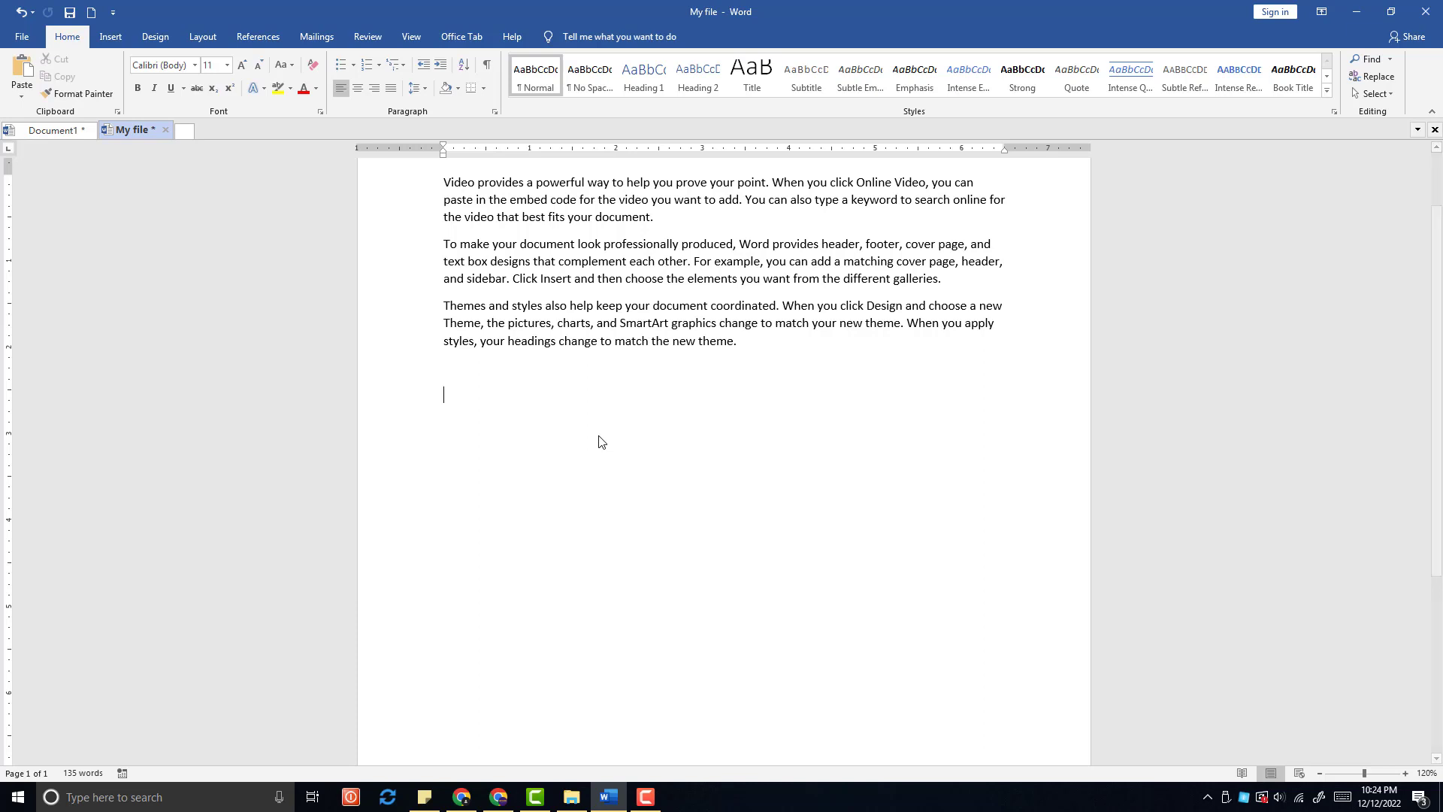
text(2*3)
key(BackSpace)
text(2000*3456)
Open the Quick Access Toolbar customization options and list the available commands from All Commands
click(114, 13)
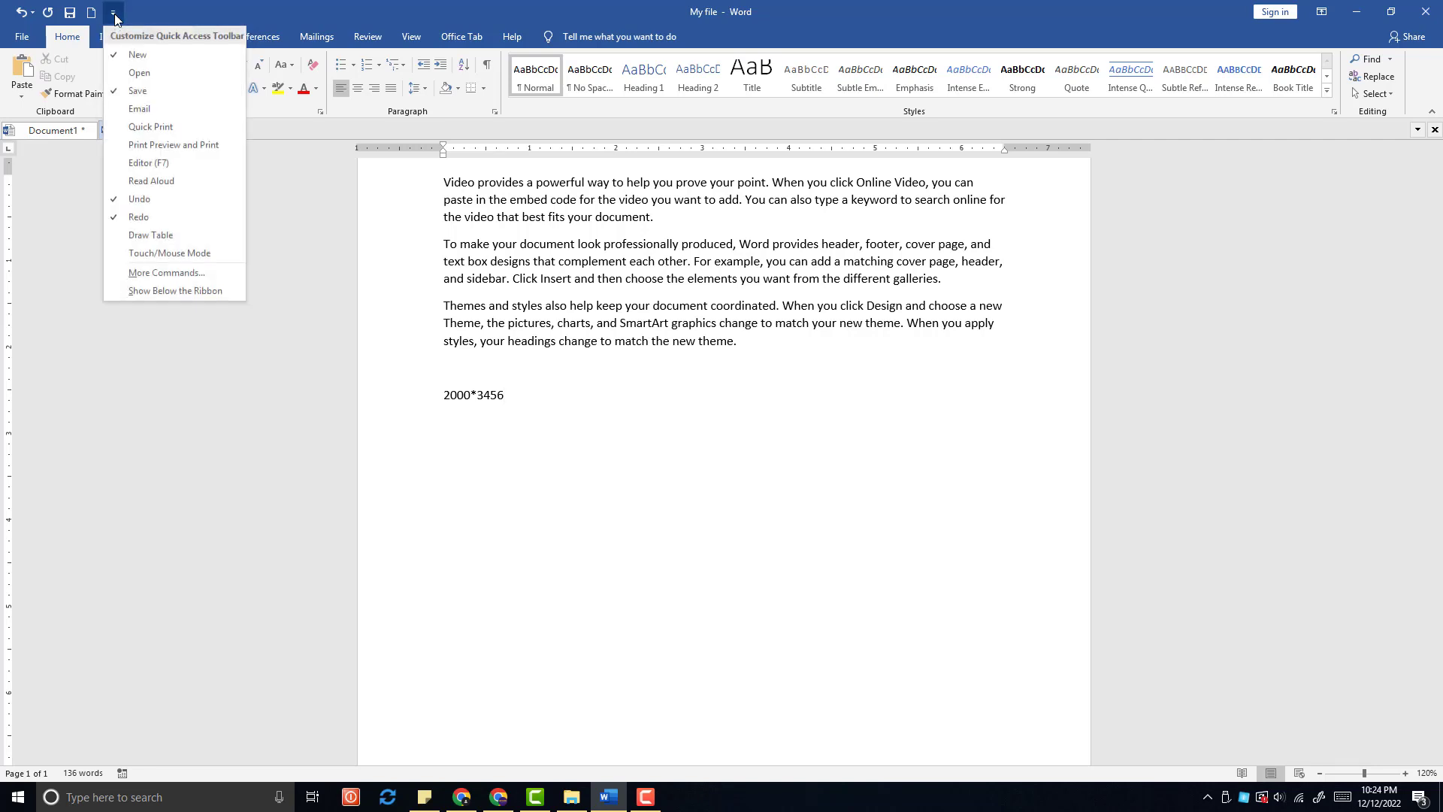
click(159, 273)
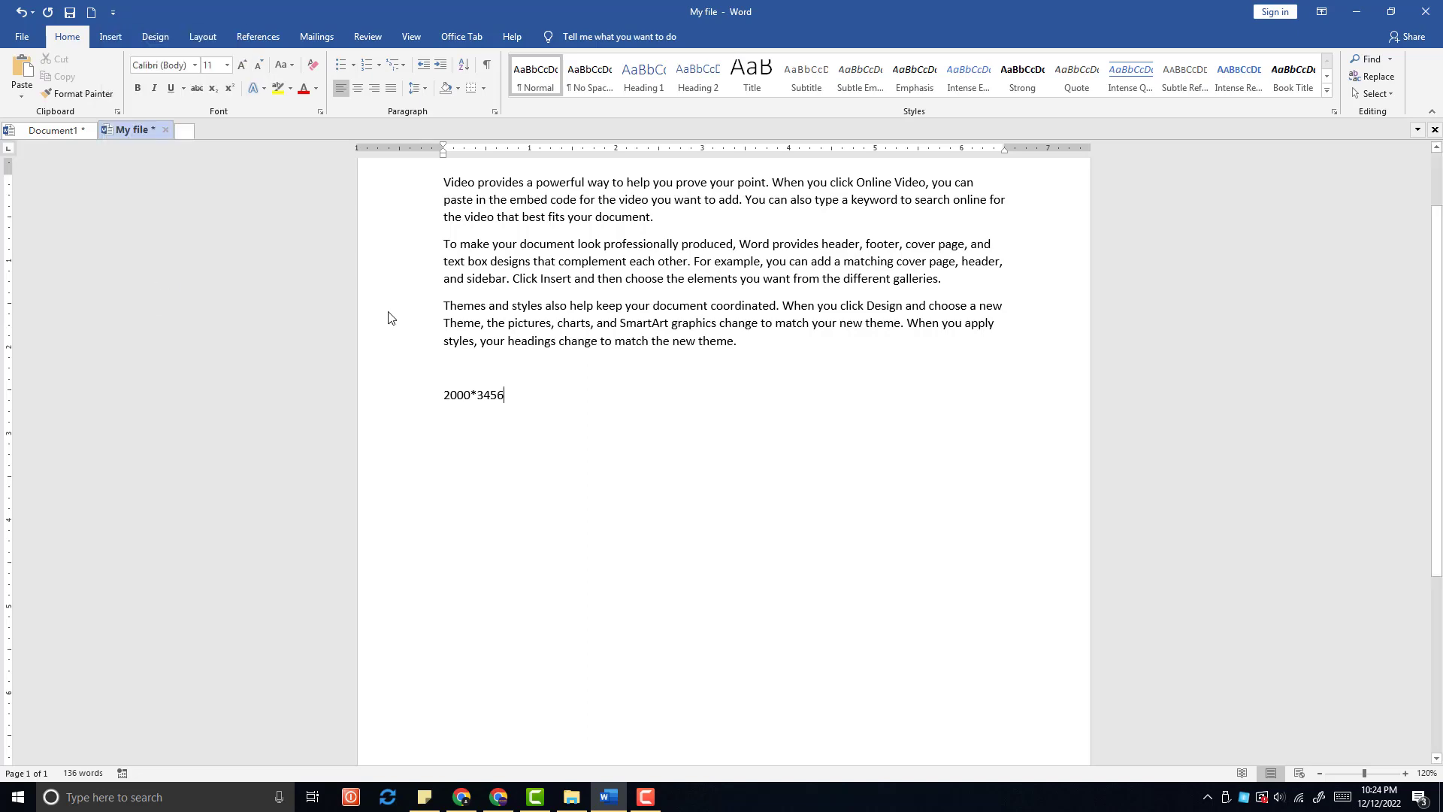
drag(637, 154, 626, 107)
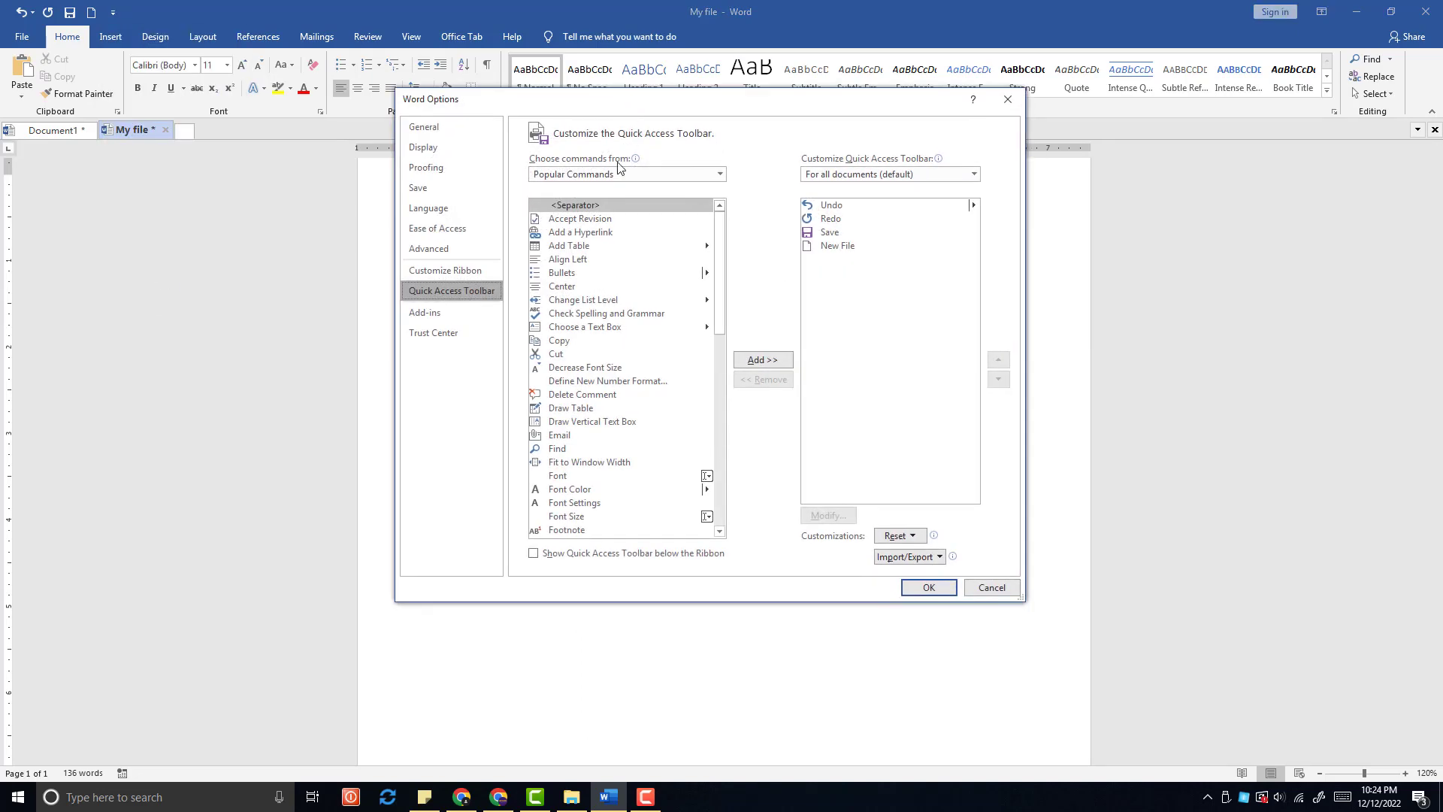
click(720, 175)
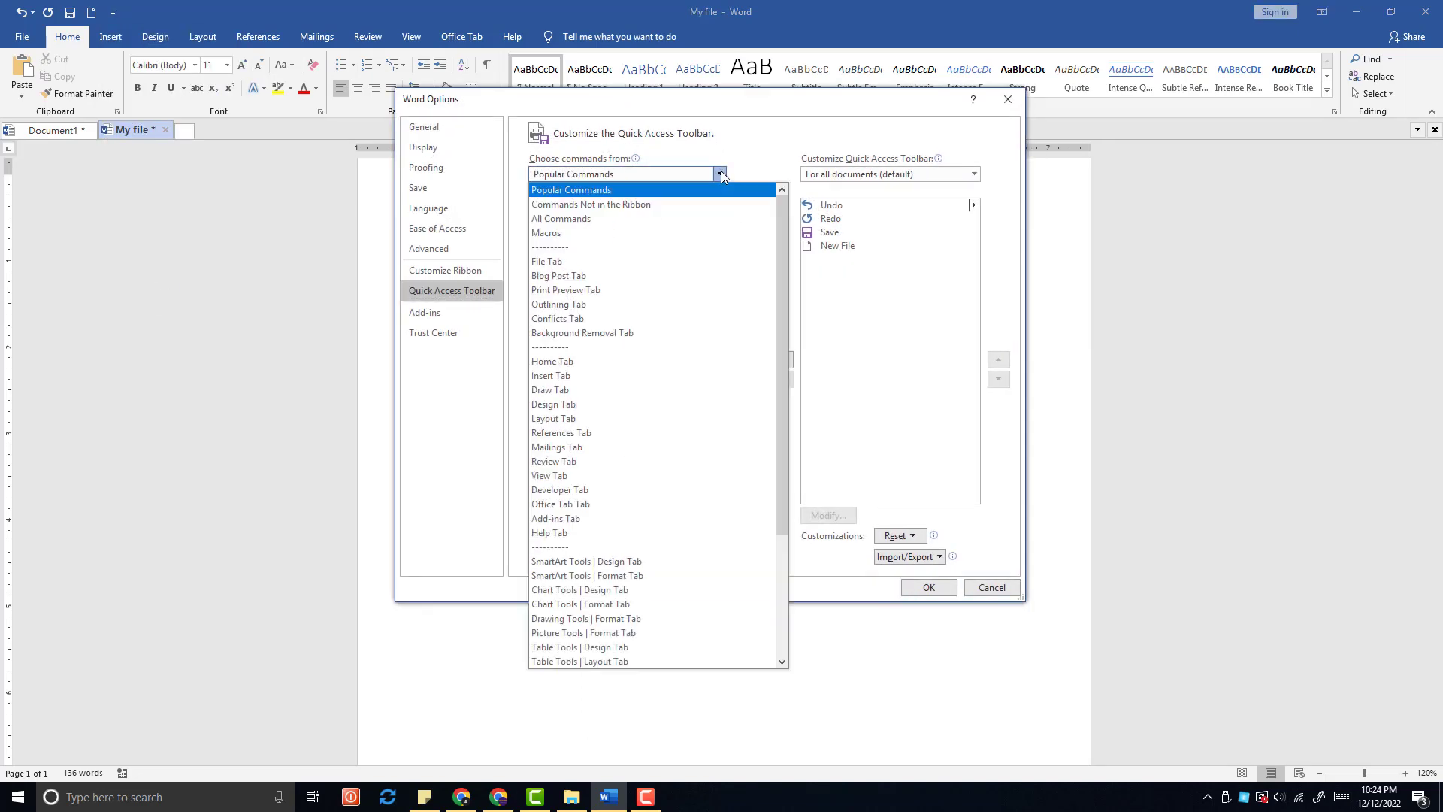
click(565, 221)
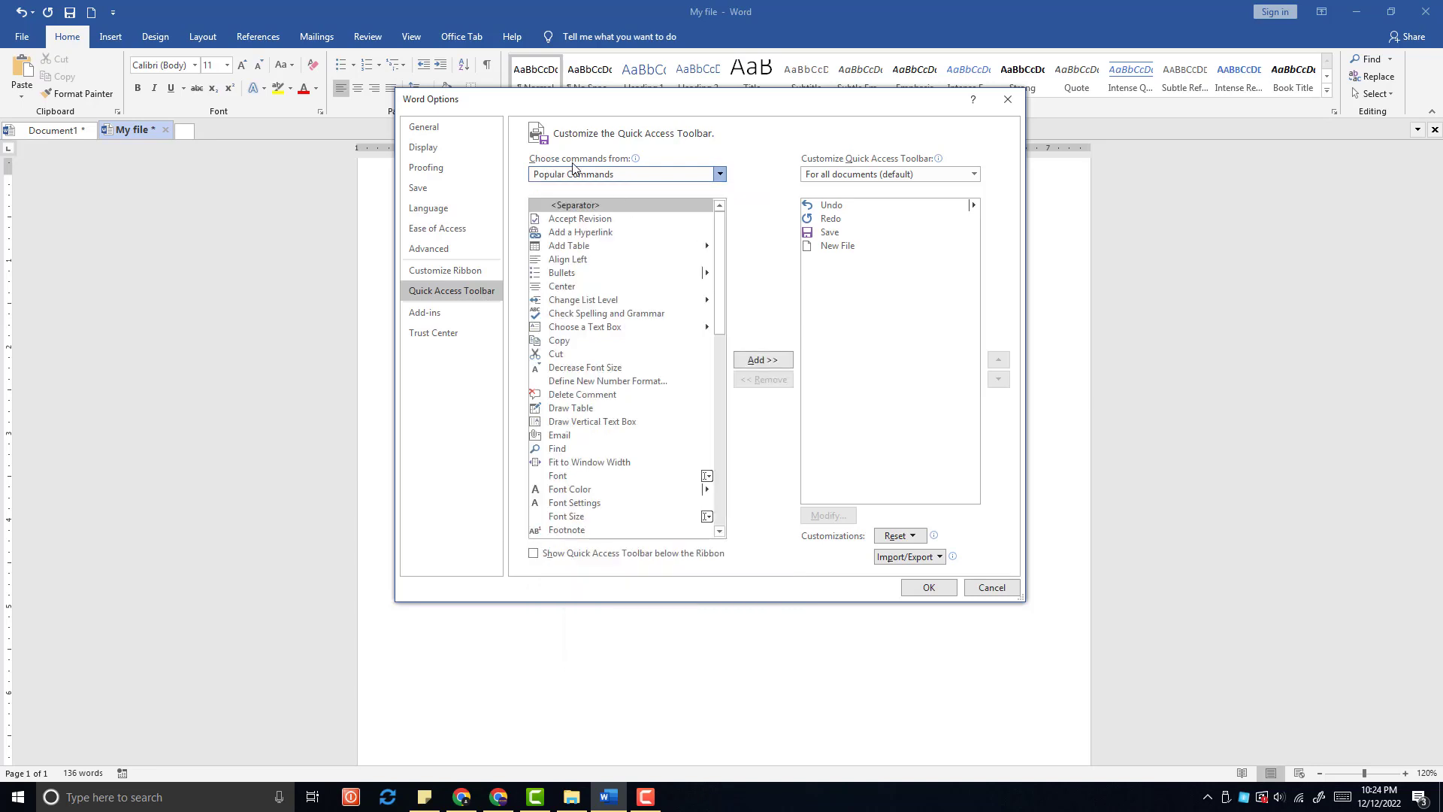
click(719, 174)
click(706, 219)
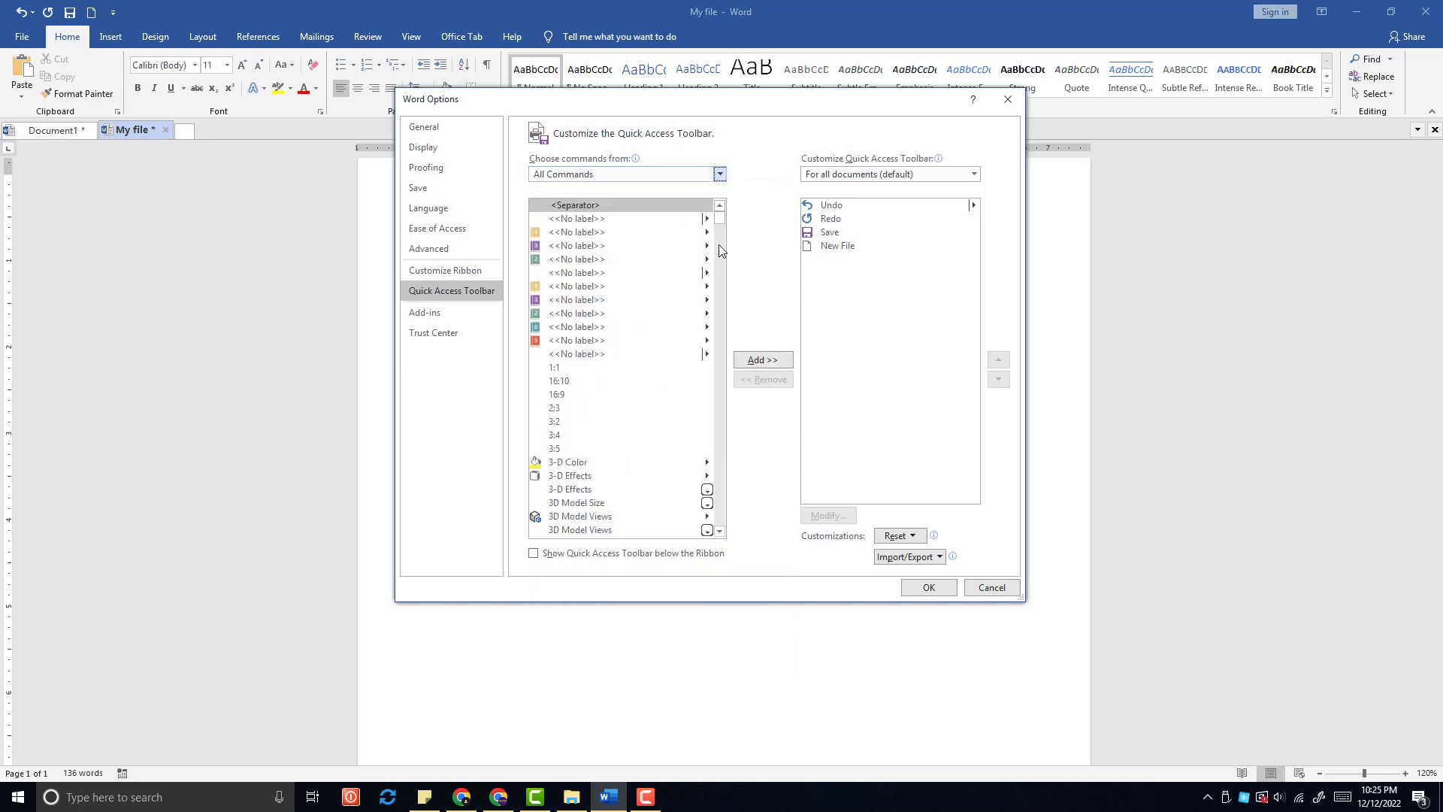
Add the Calculate command to the Quick Access Toolbar and apply the change
drag(720, 218, 720, 257)
scroll(607, 268, up, 3)
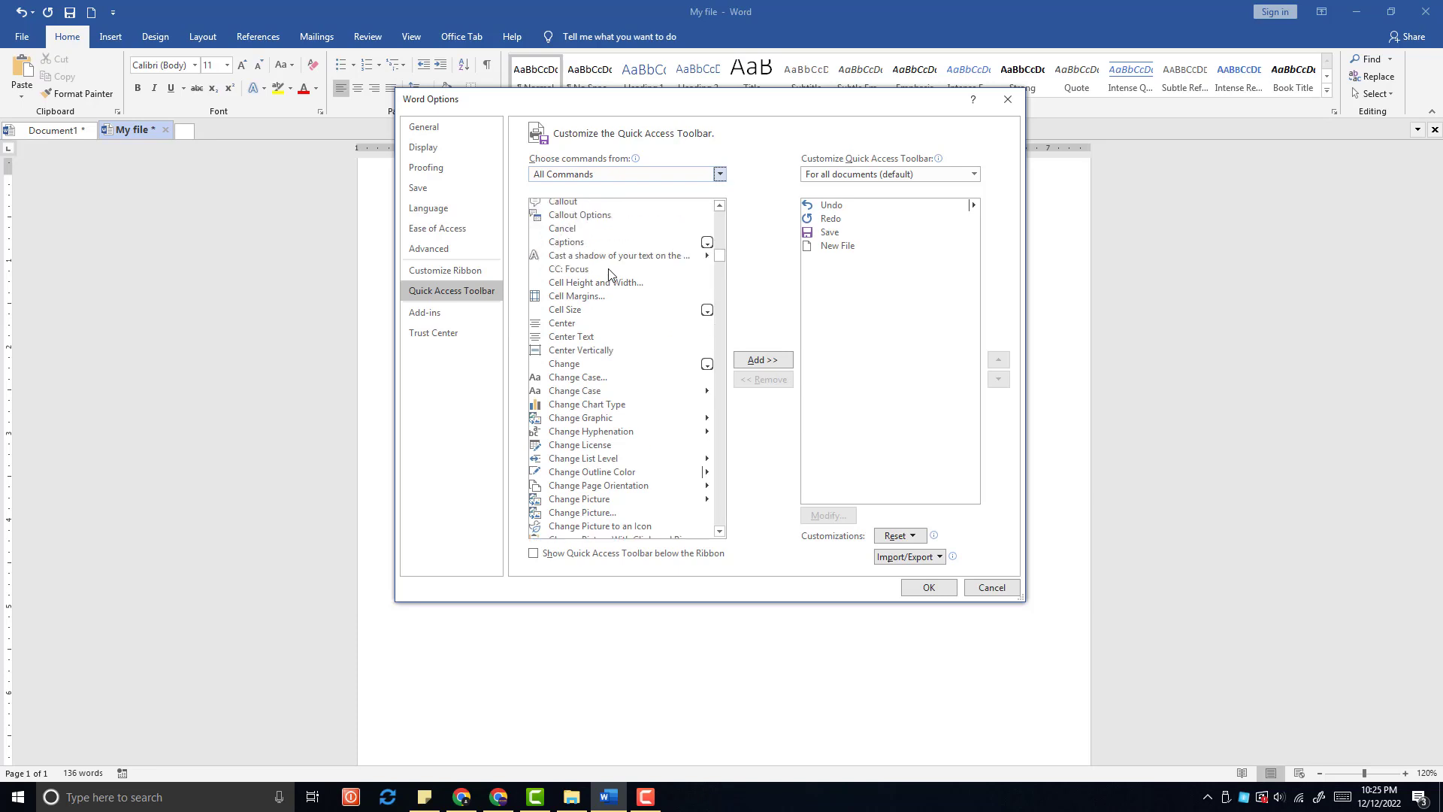
scroll(607, 269, up, 1)
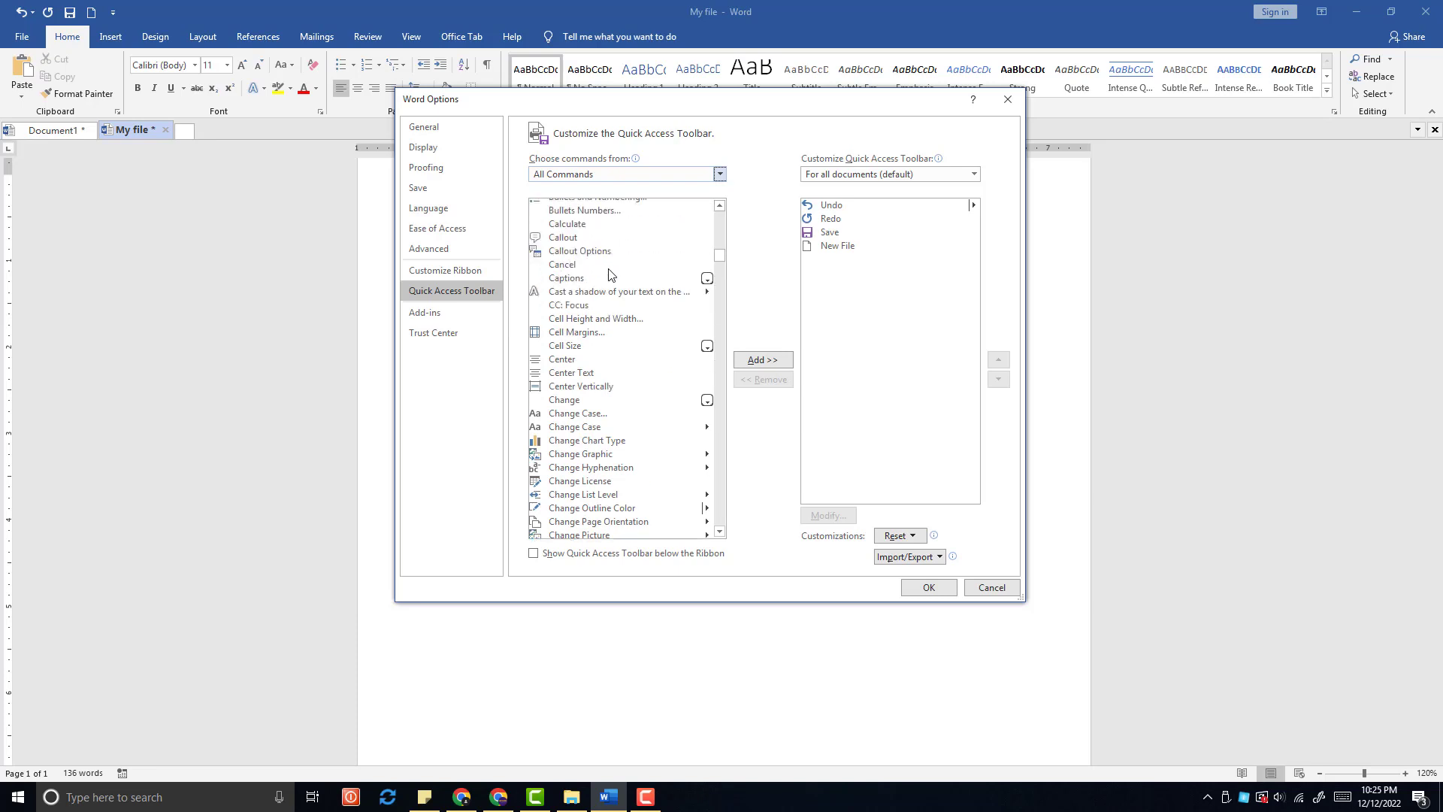
click(574, 225)
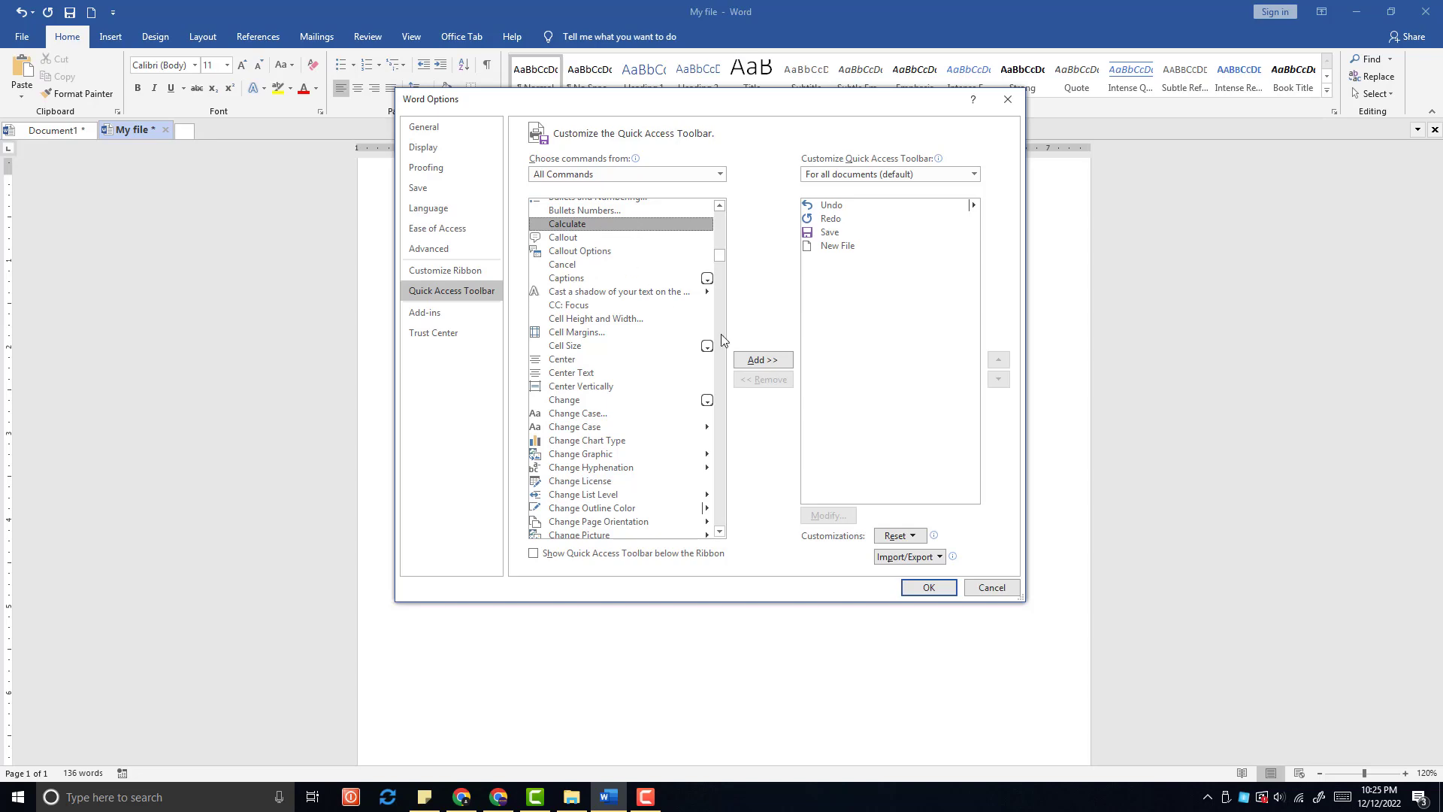
click(761, 364)
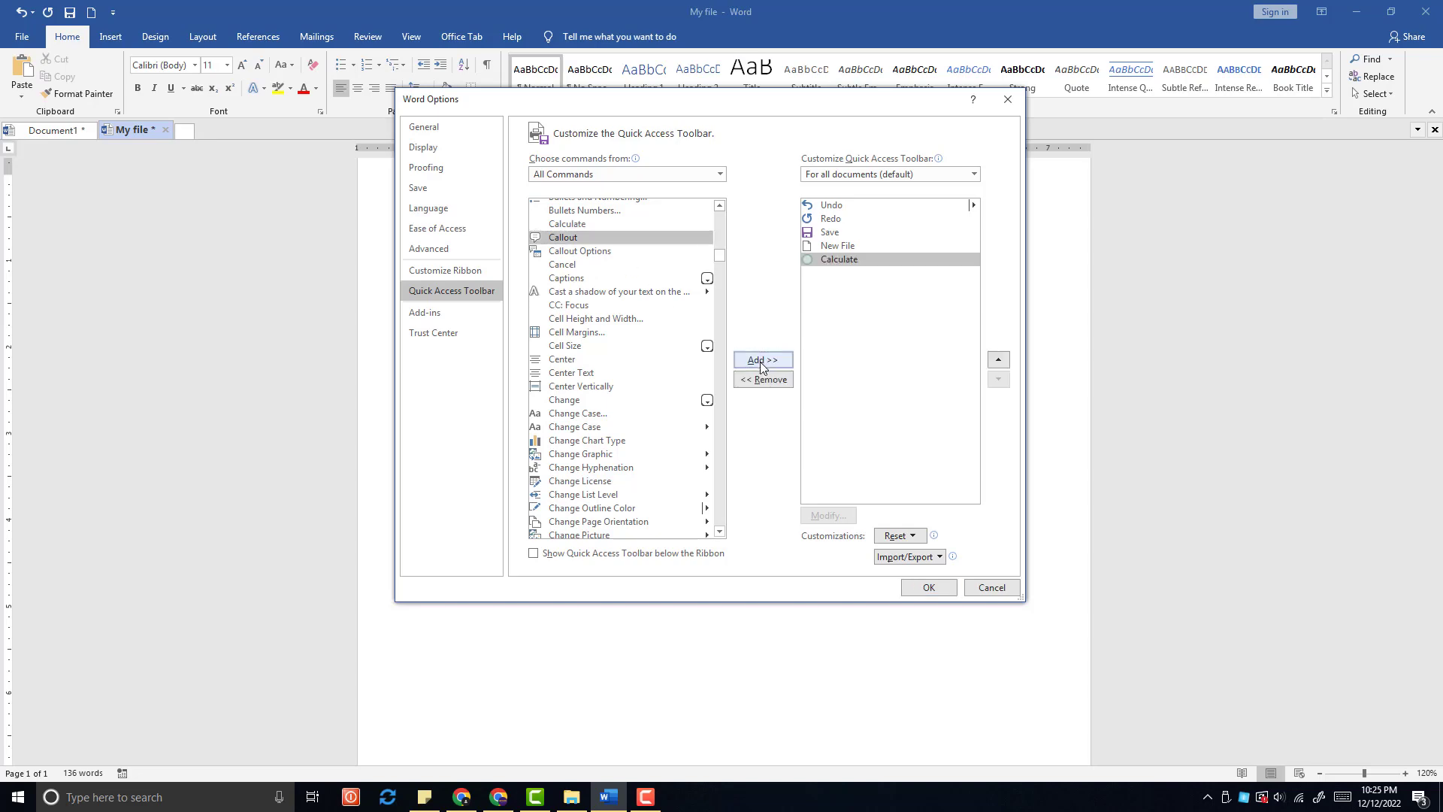
click(929, 588)
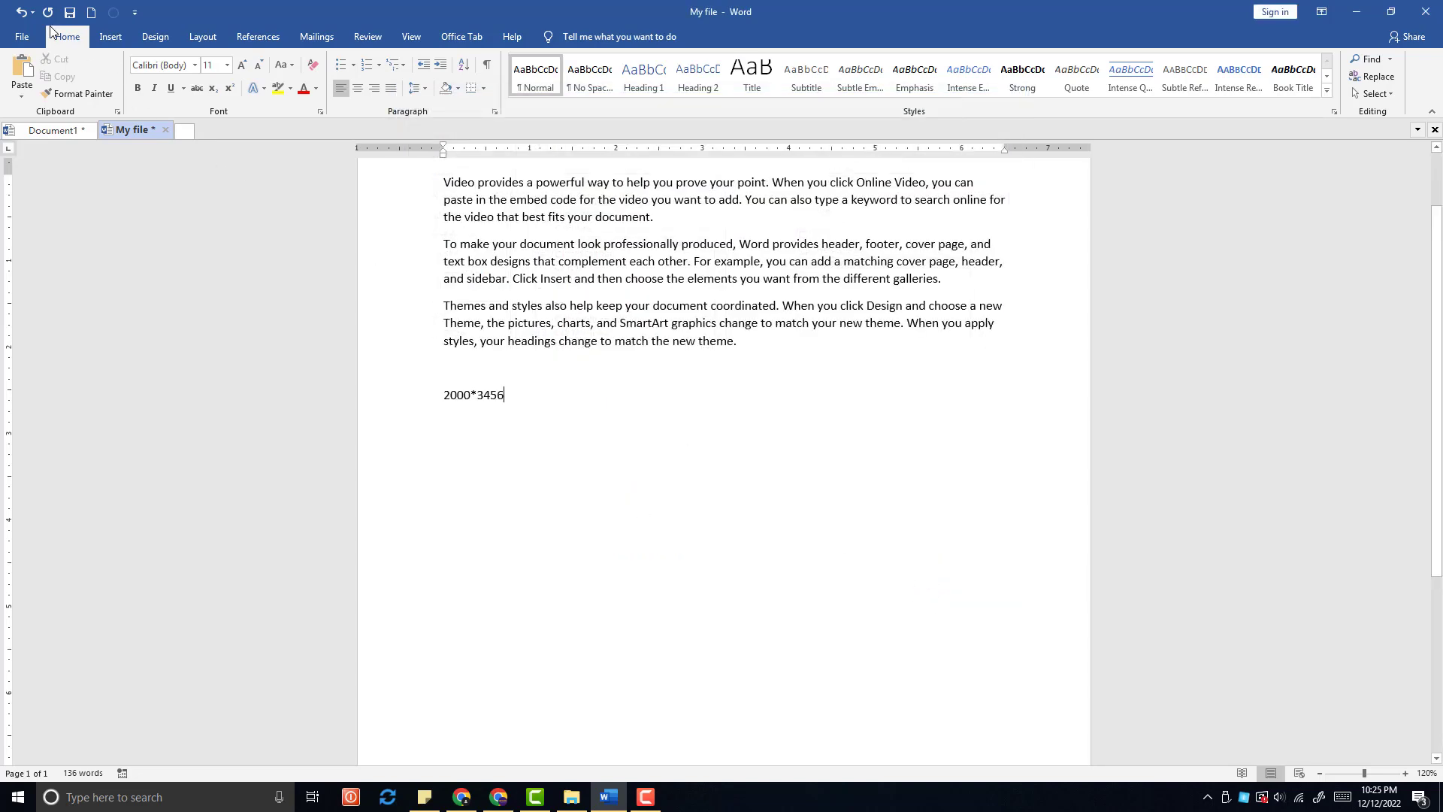
Select the expression 2000*3456 and compute it with the Calculate command
click(133, 12)
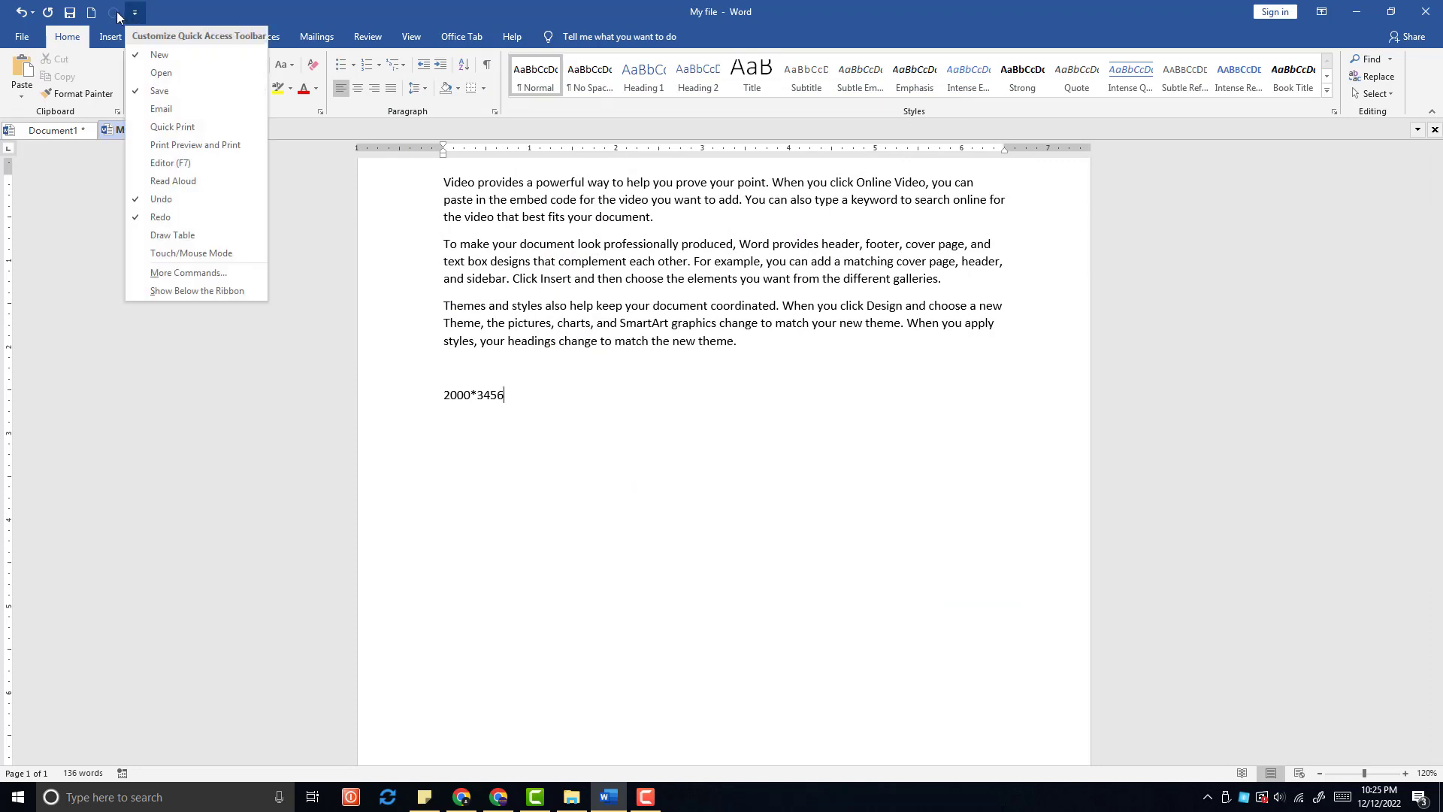
click(211, 6)
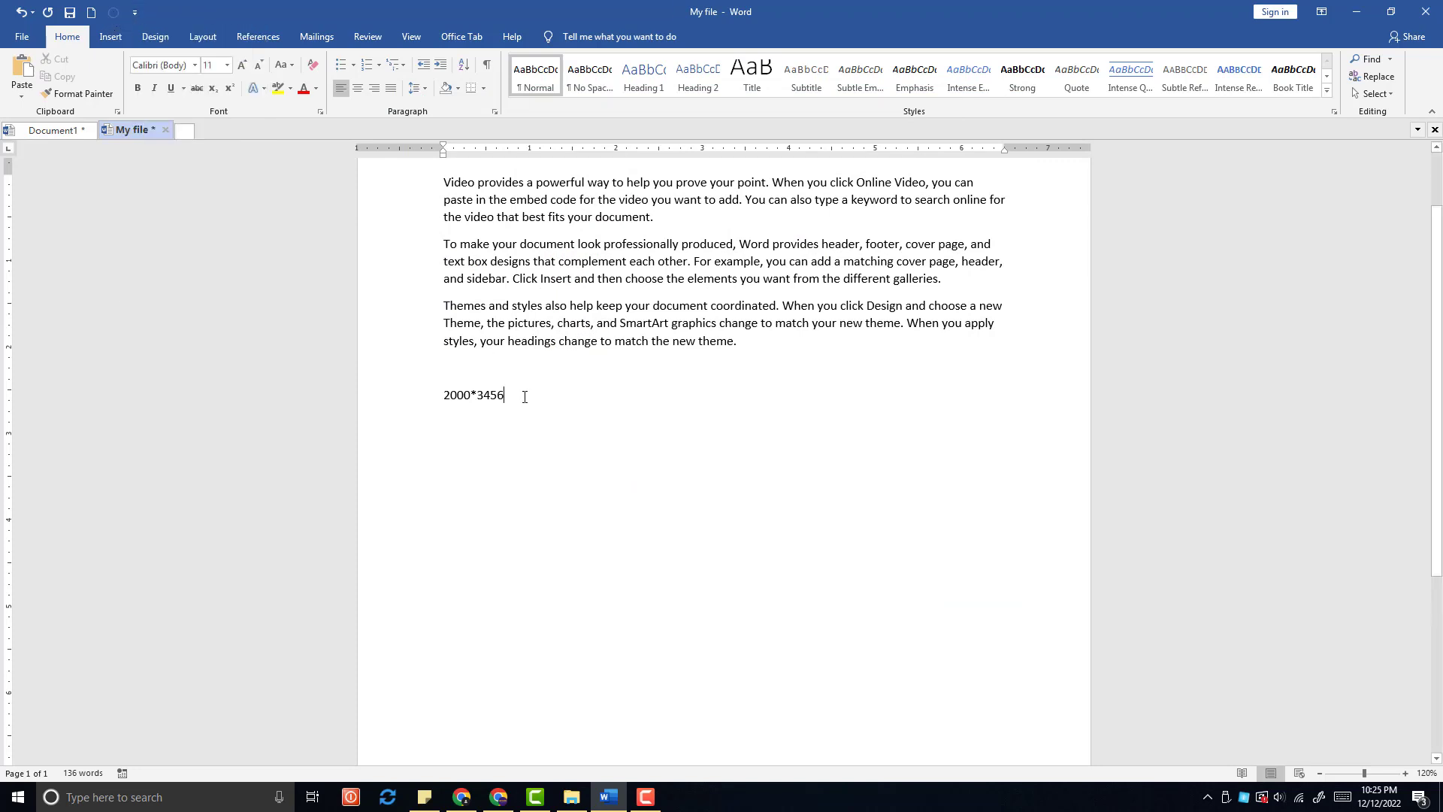
click(430, 387)
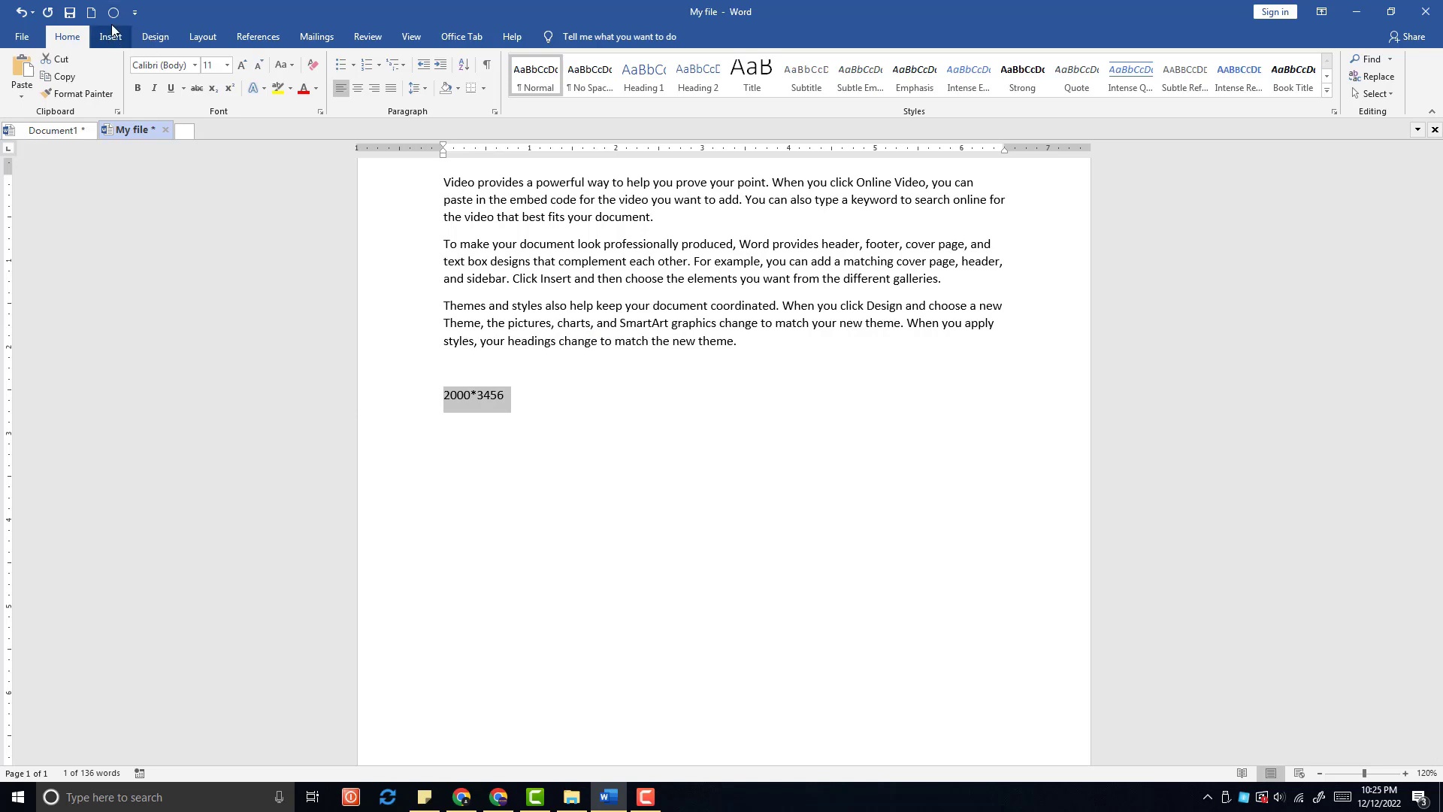
click(112, 16)
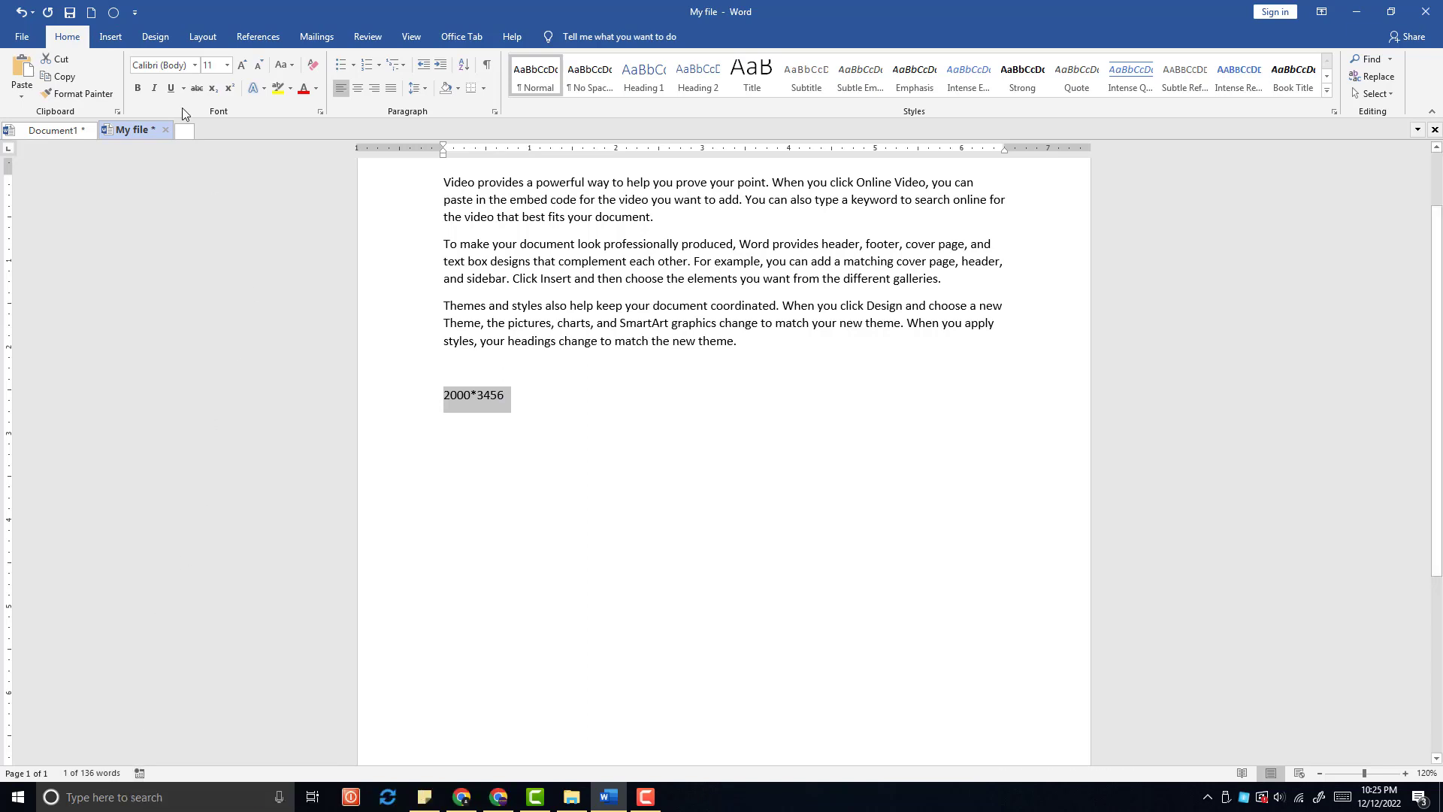
click(112, 13)
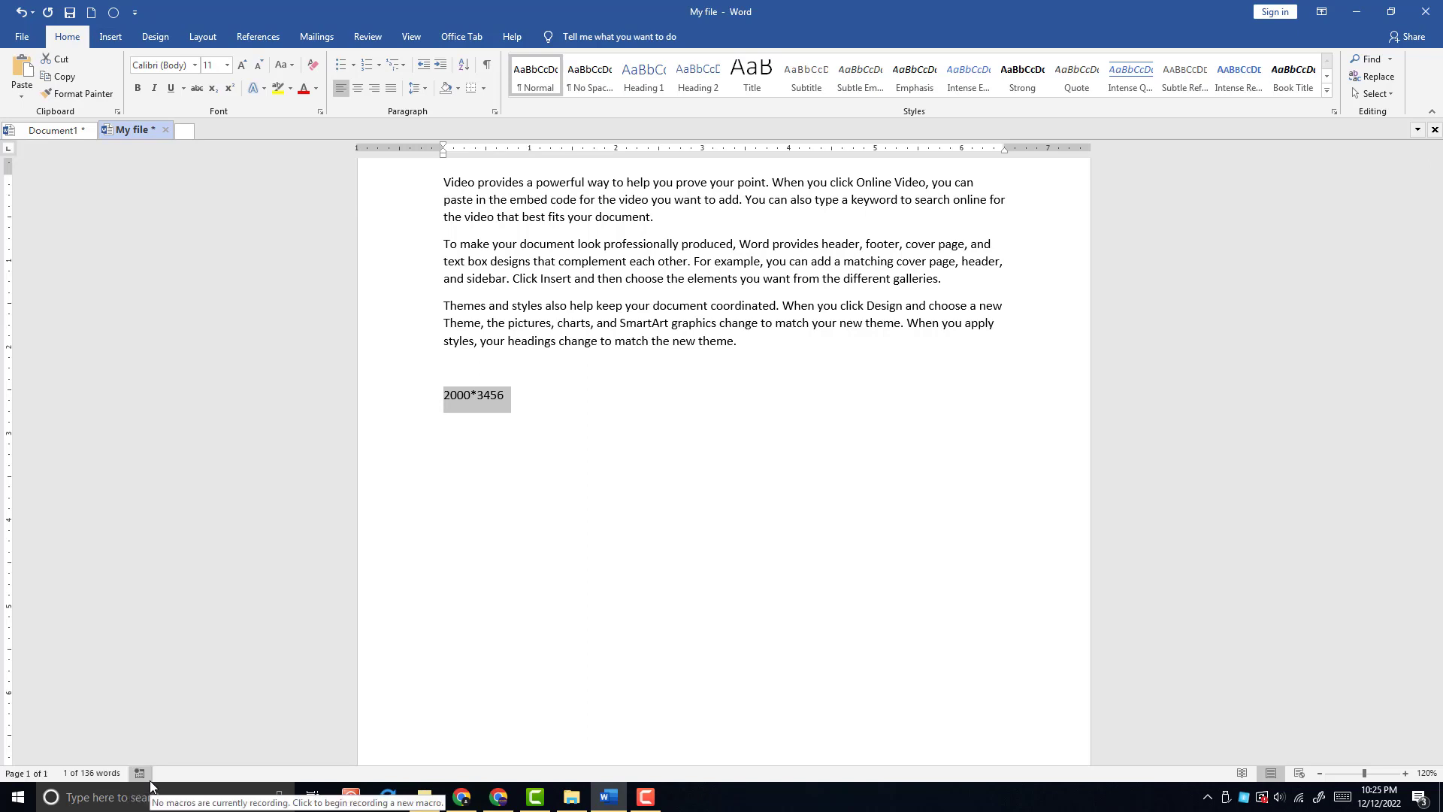
click(143, 774)
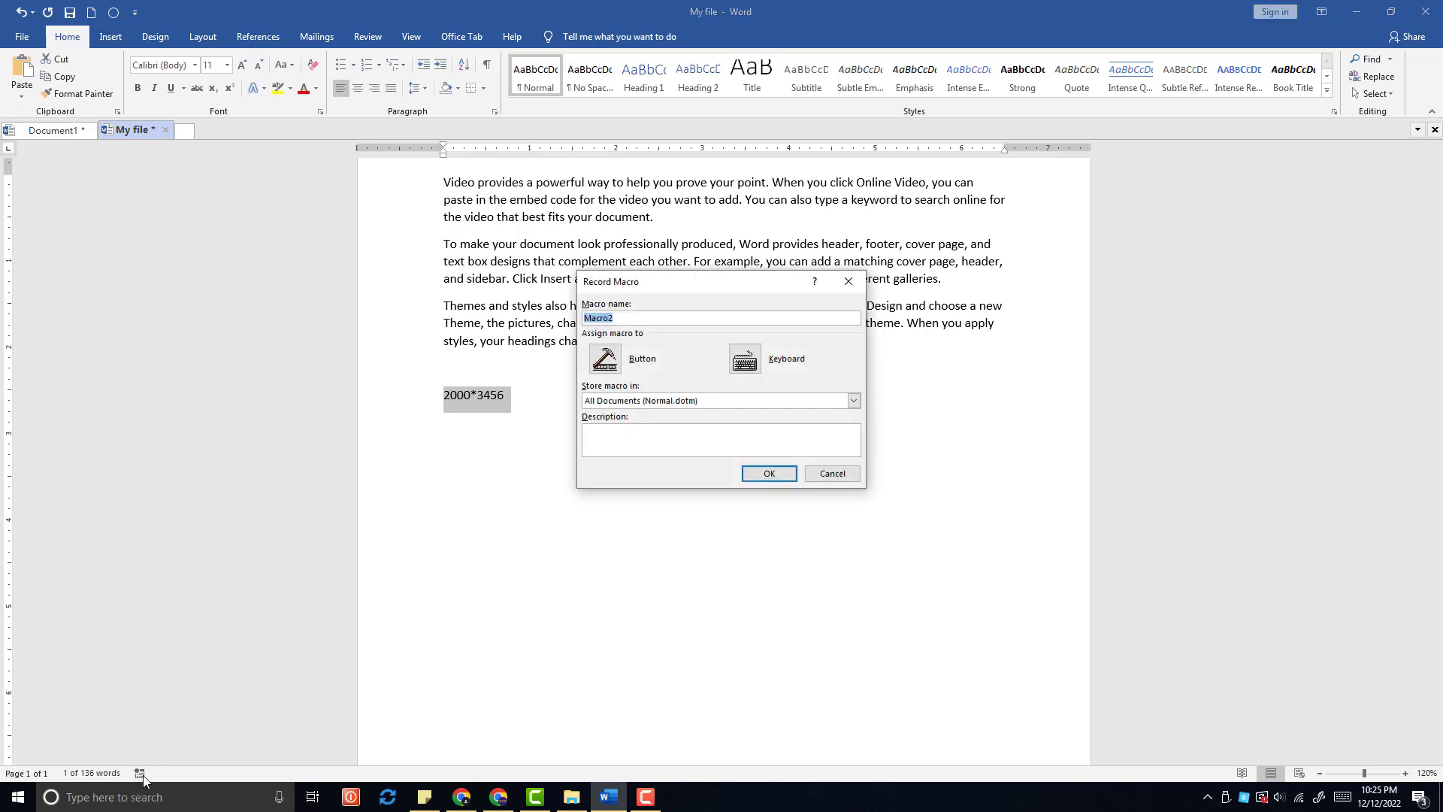
click(769, 472)
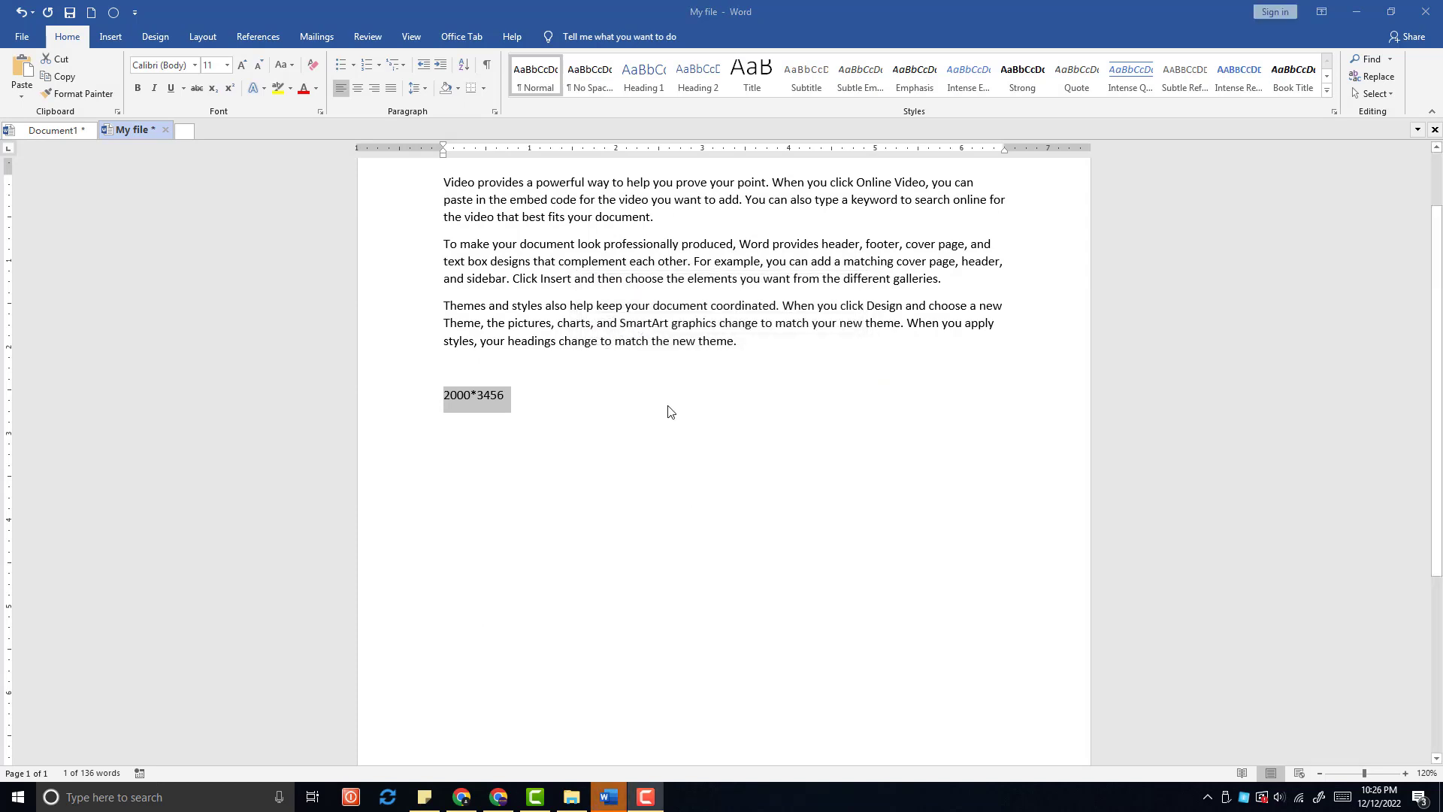
click(654, 341)
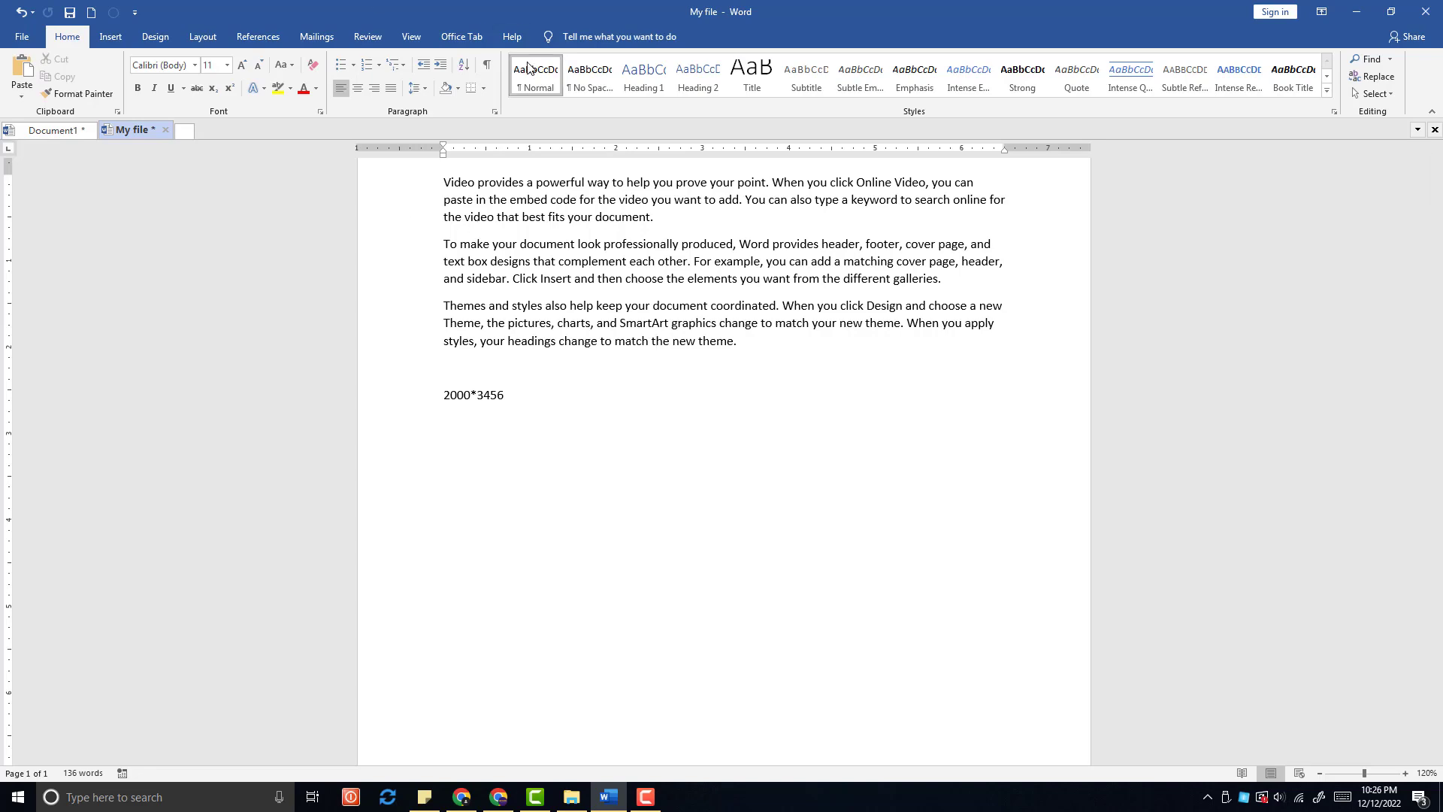
Browse for a file to open in the Don't Delet My Data > Book > Online Class Video folder on New Volume (E:)
click(22, 36)
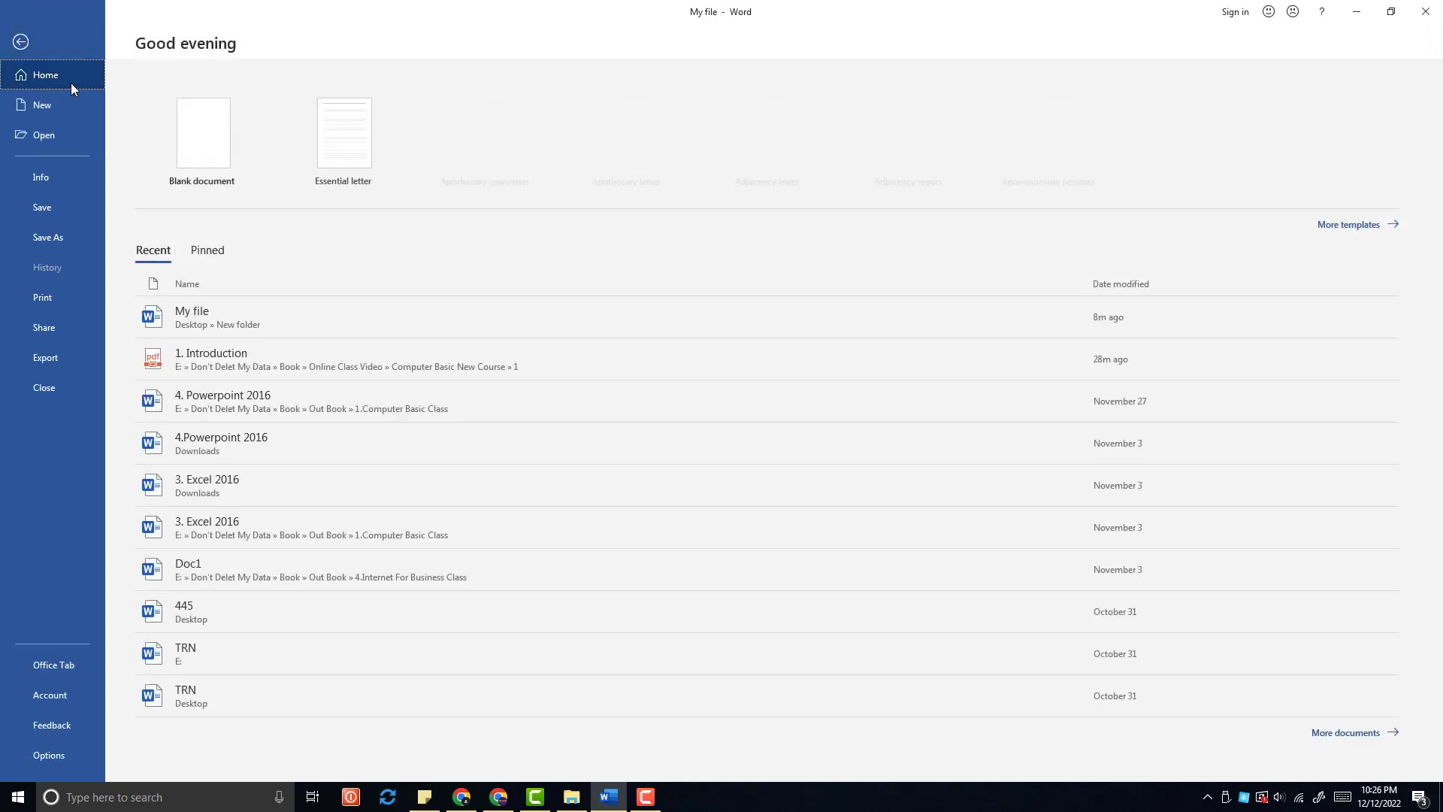
click(54, 137)
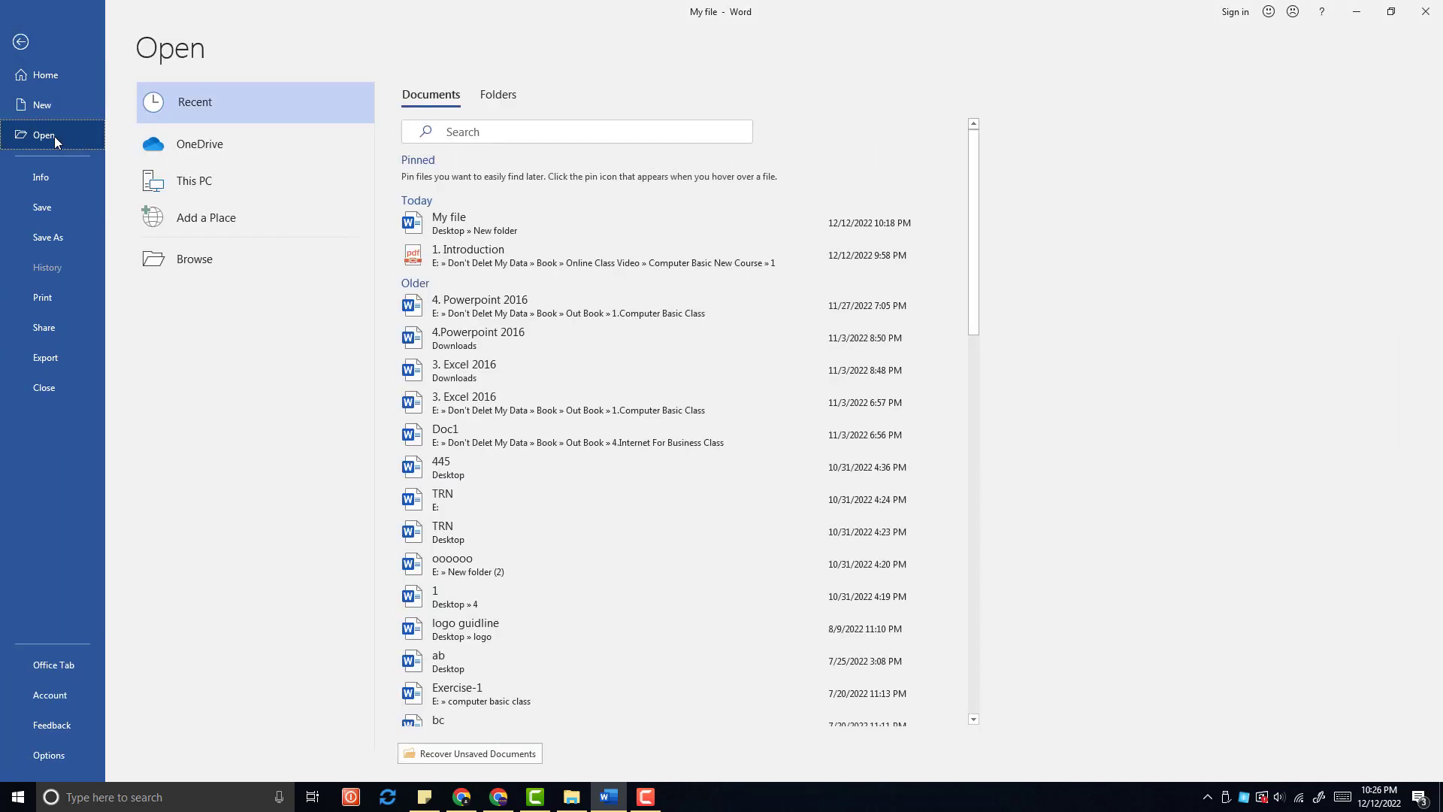
click(210, 260)
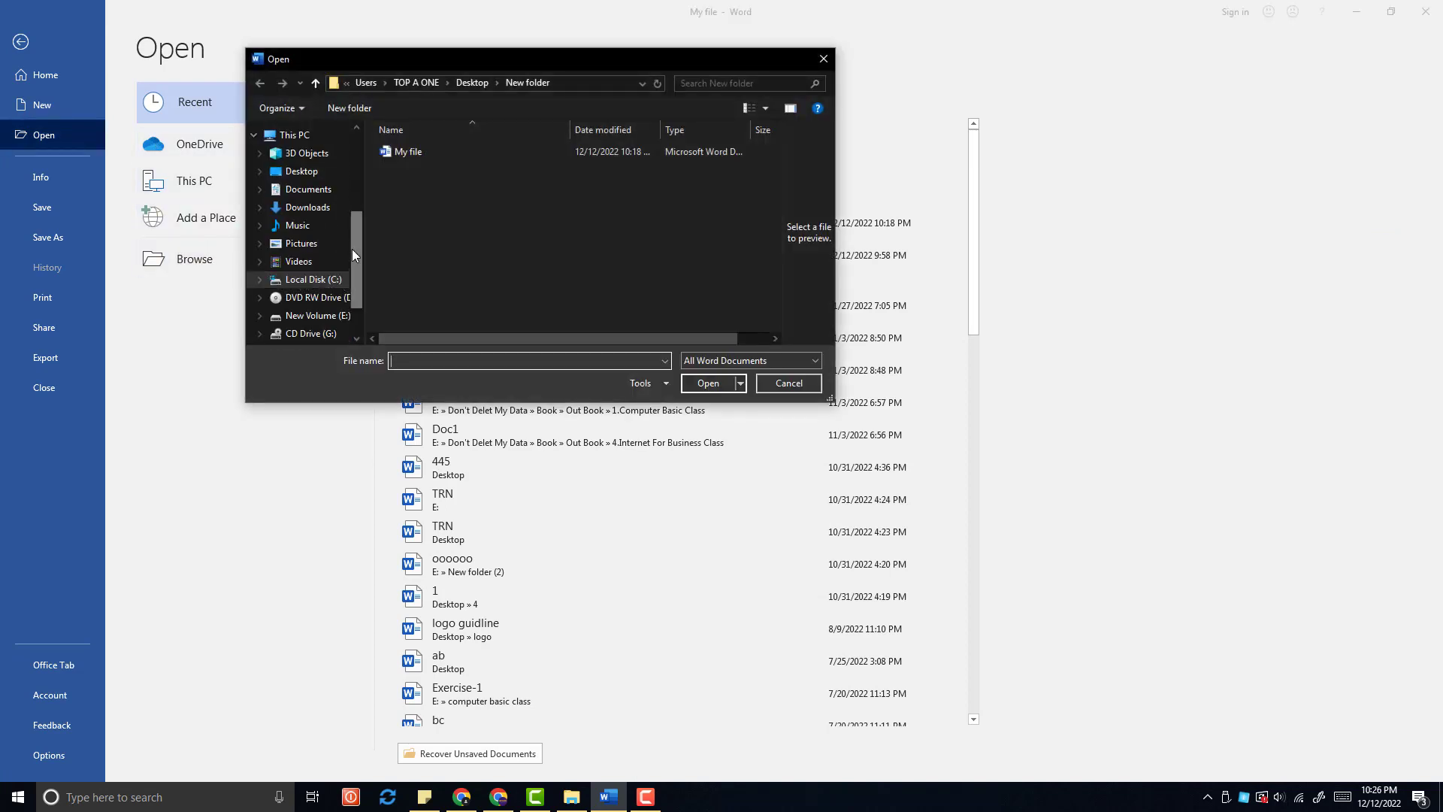
scroll(352, 249, down, 1)
click(319, 255)
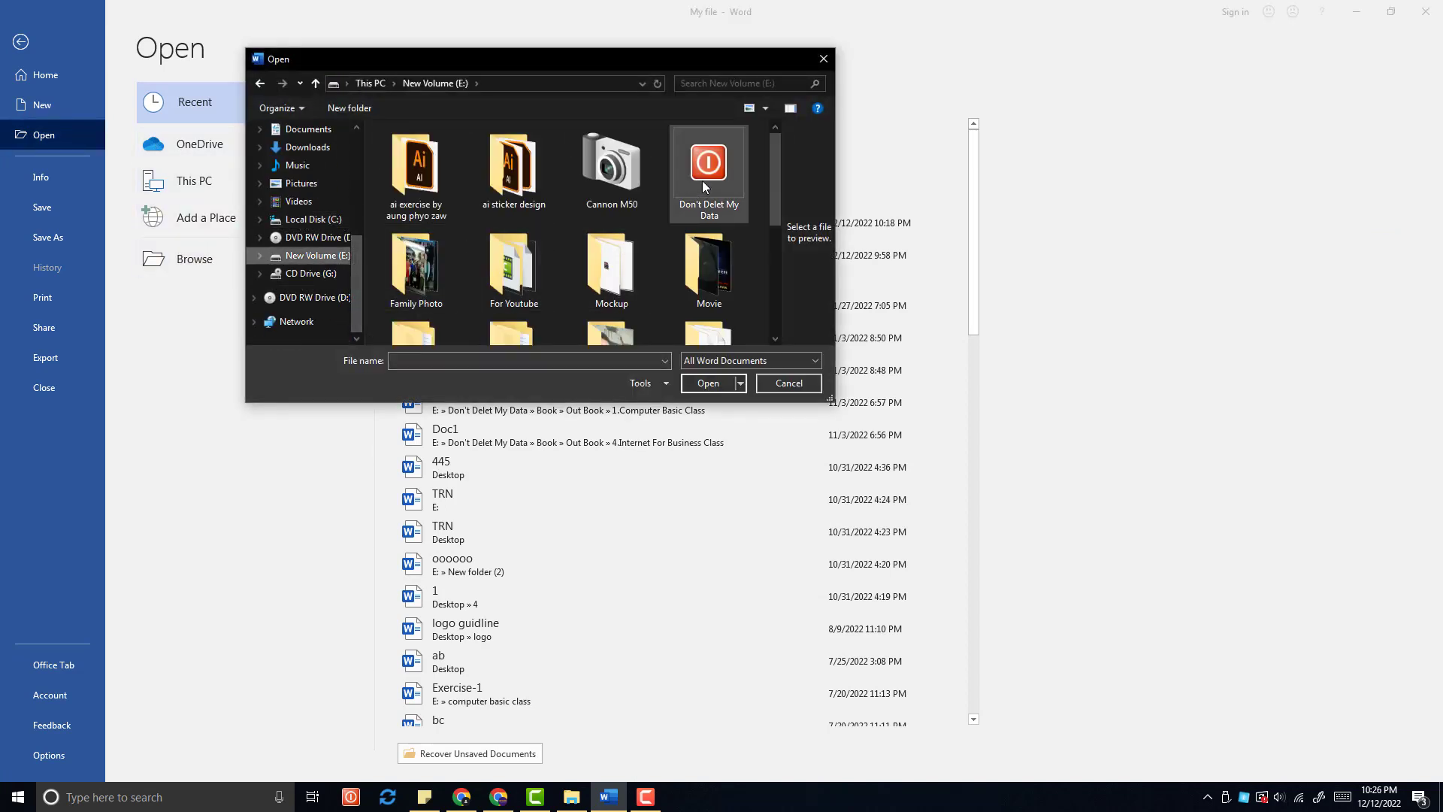
double_click(702, 180)
double_click(423, 151)
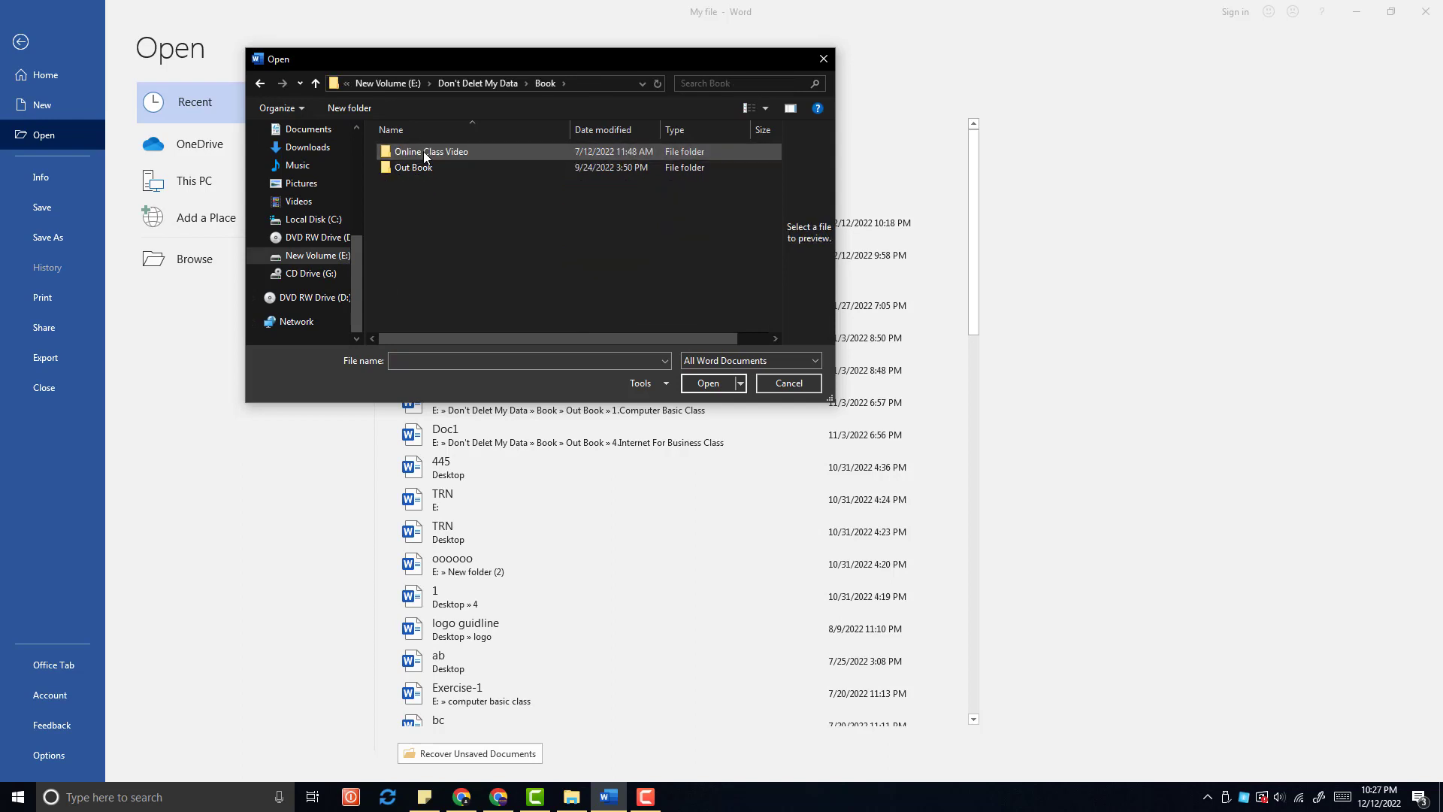
double_click(422, 151)
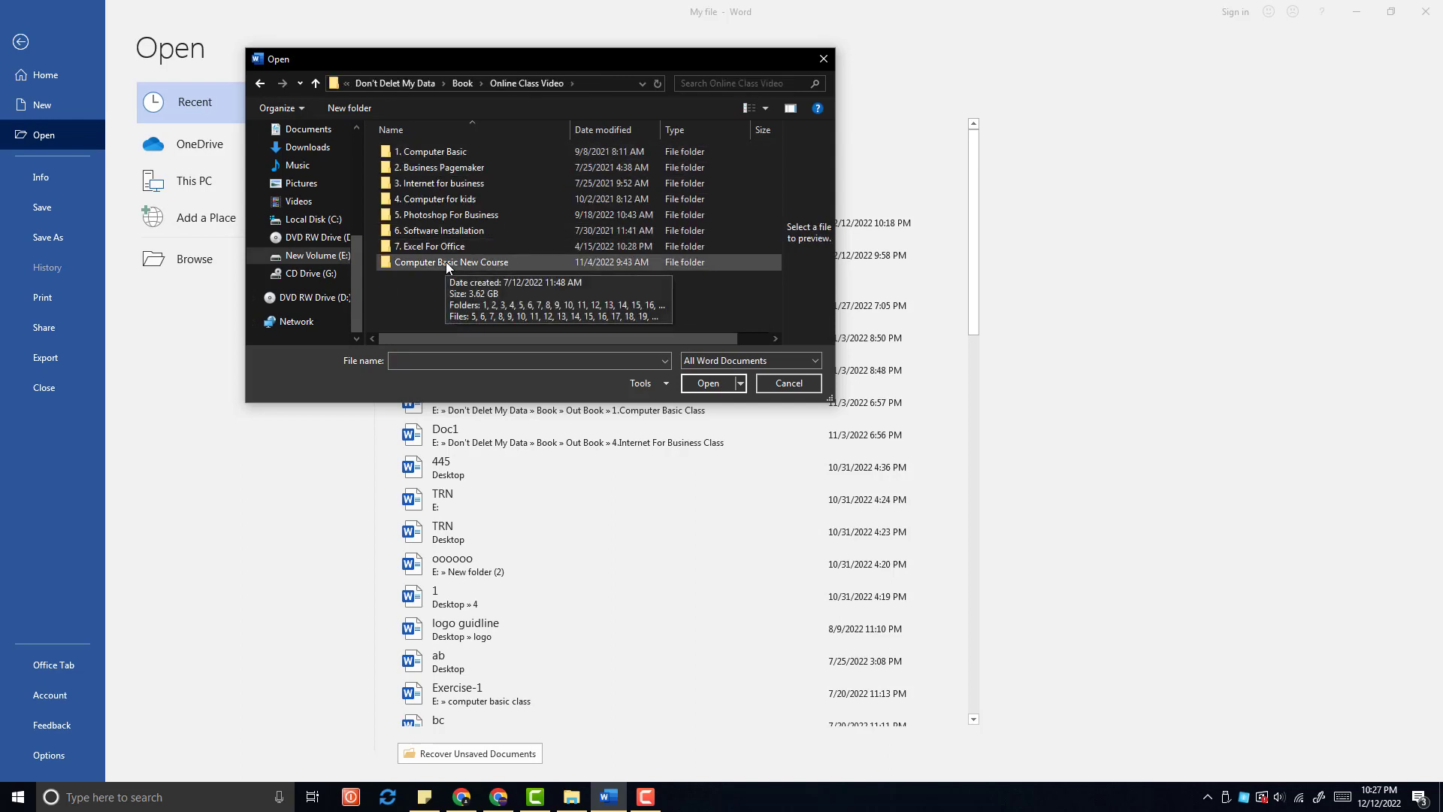
Open the PDF "1. Introduction" from Computer Basic New Course, folder 1, and convert it to an editable Word document
double_click(445, 151)
click(260, 82)
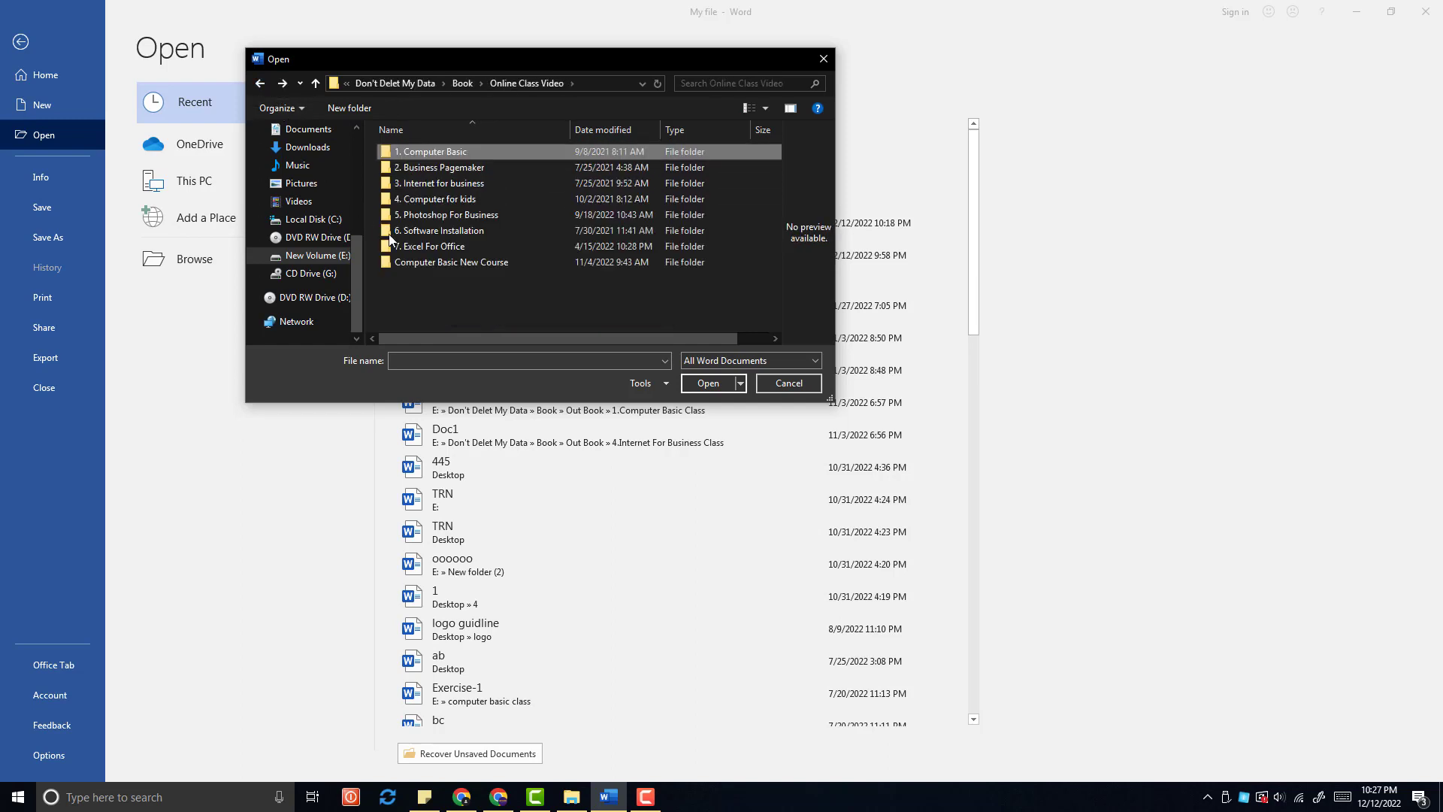
double_click(440, 262)
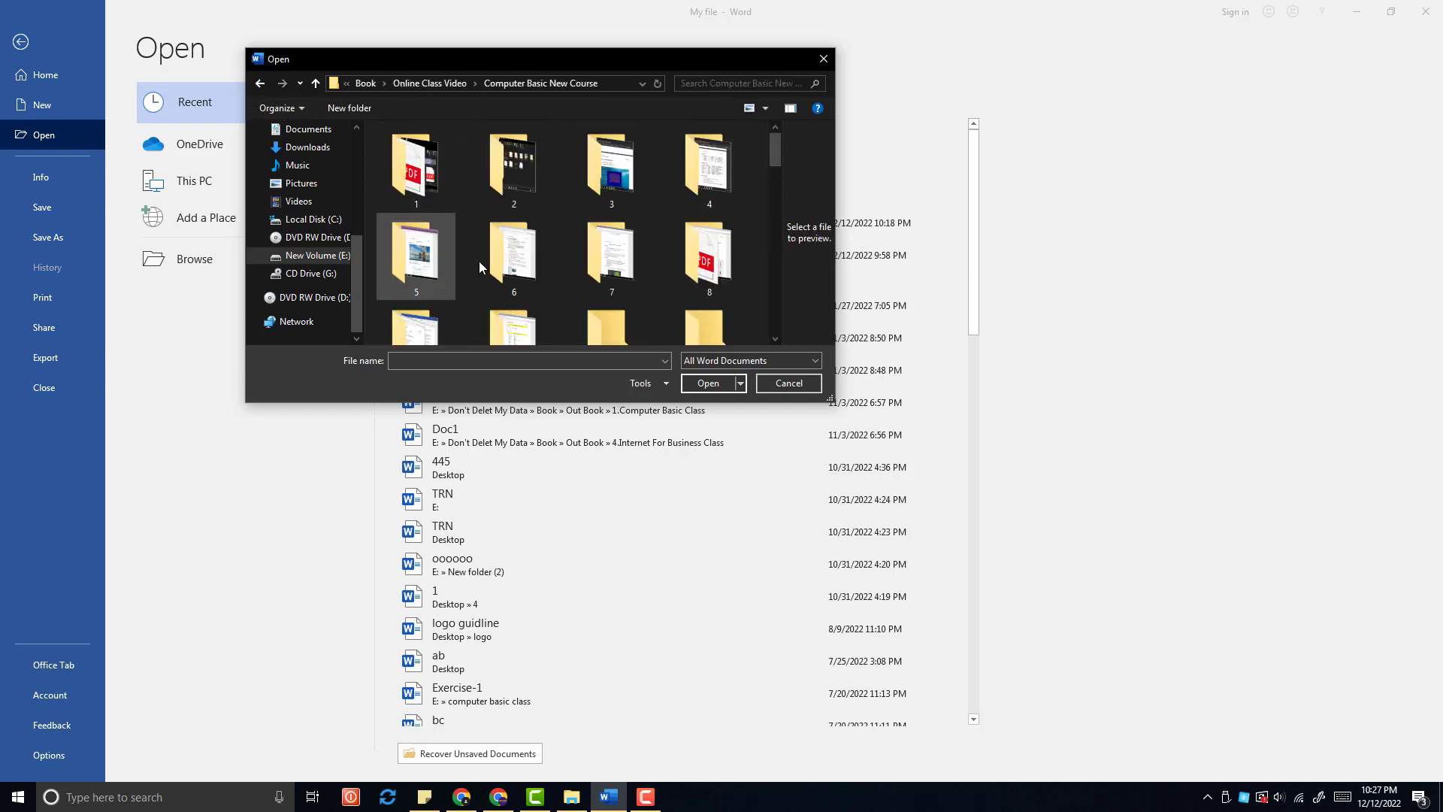
double_click(433, 178)
click(421, 180)
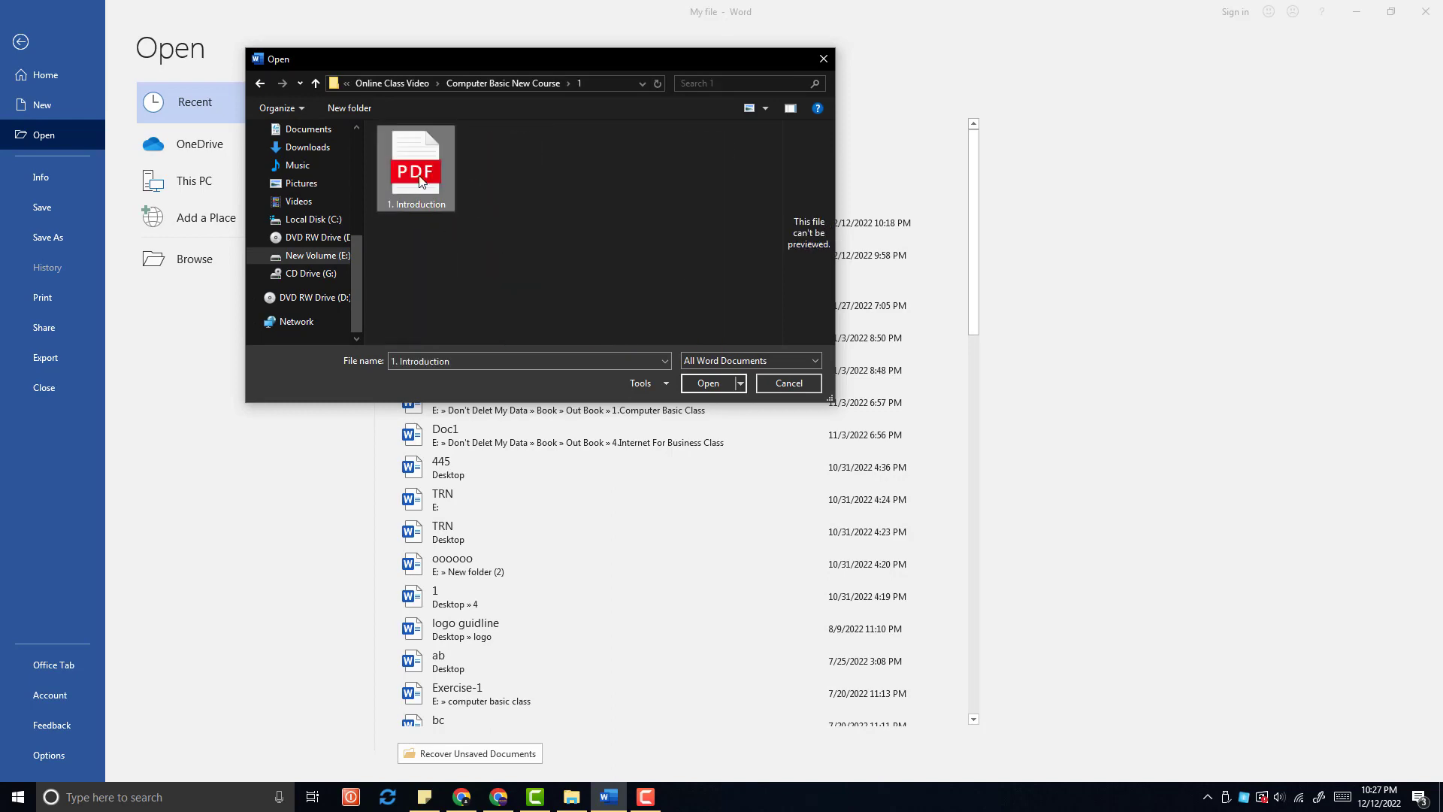
click(727, 383)
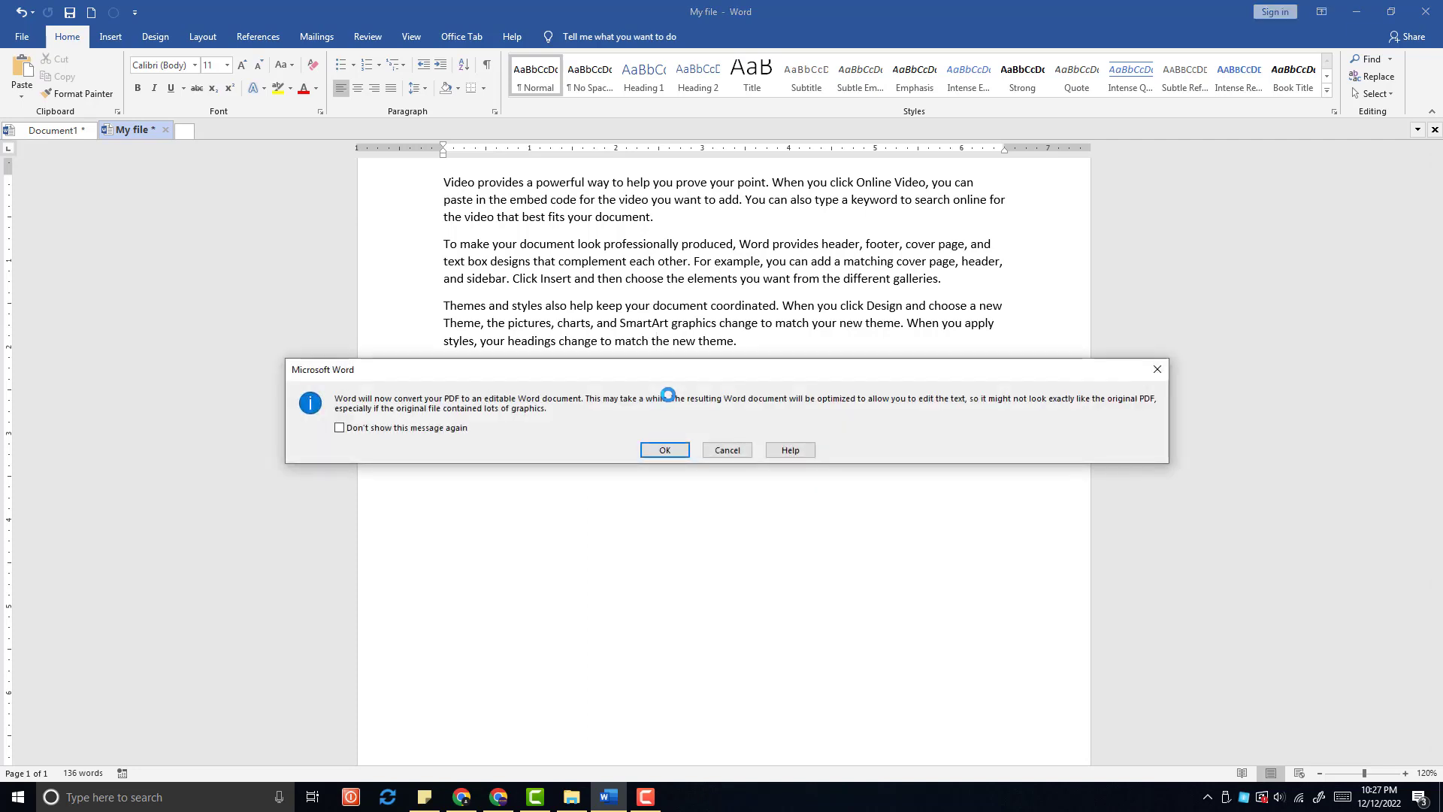
click(665, 450)
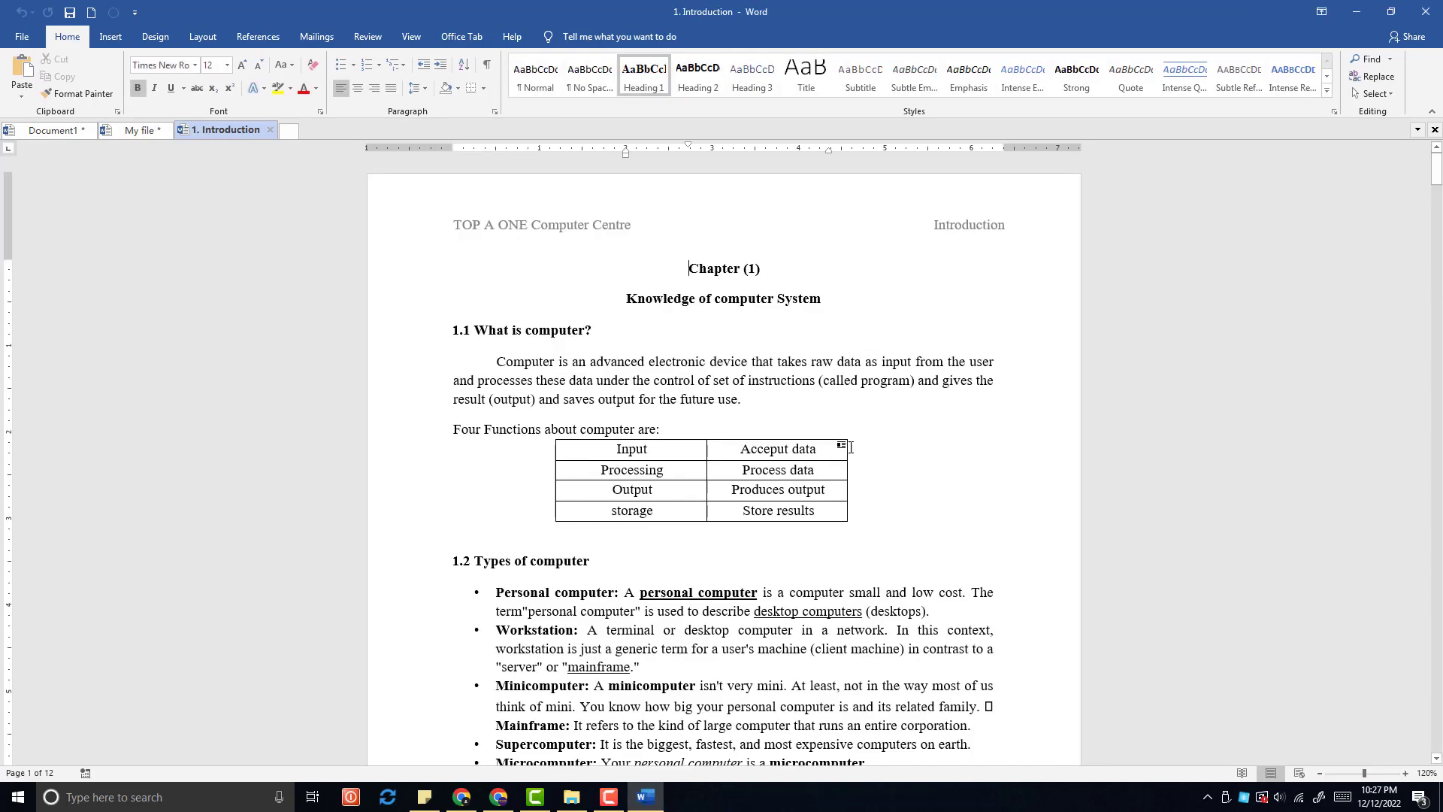
Examine the converted document's text, diagrams and pictures from the computer types section through the hardware, CPU, RAM and hard drive sections
scroll(780, 428, down, 6)
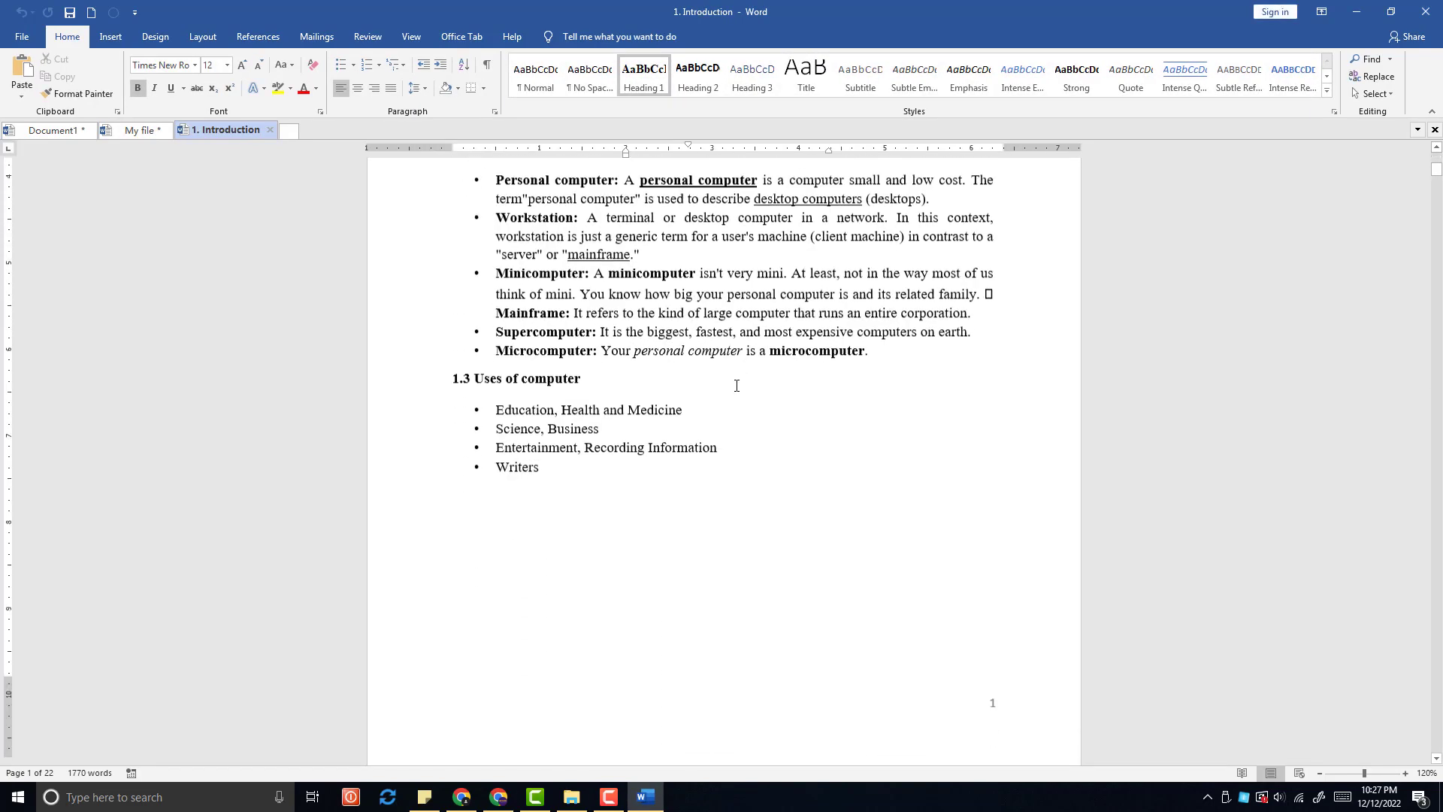
click(642, 257)
click(746, 268)
scroll(734, 380, down, 13)
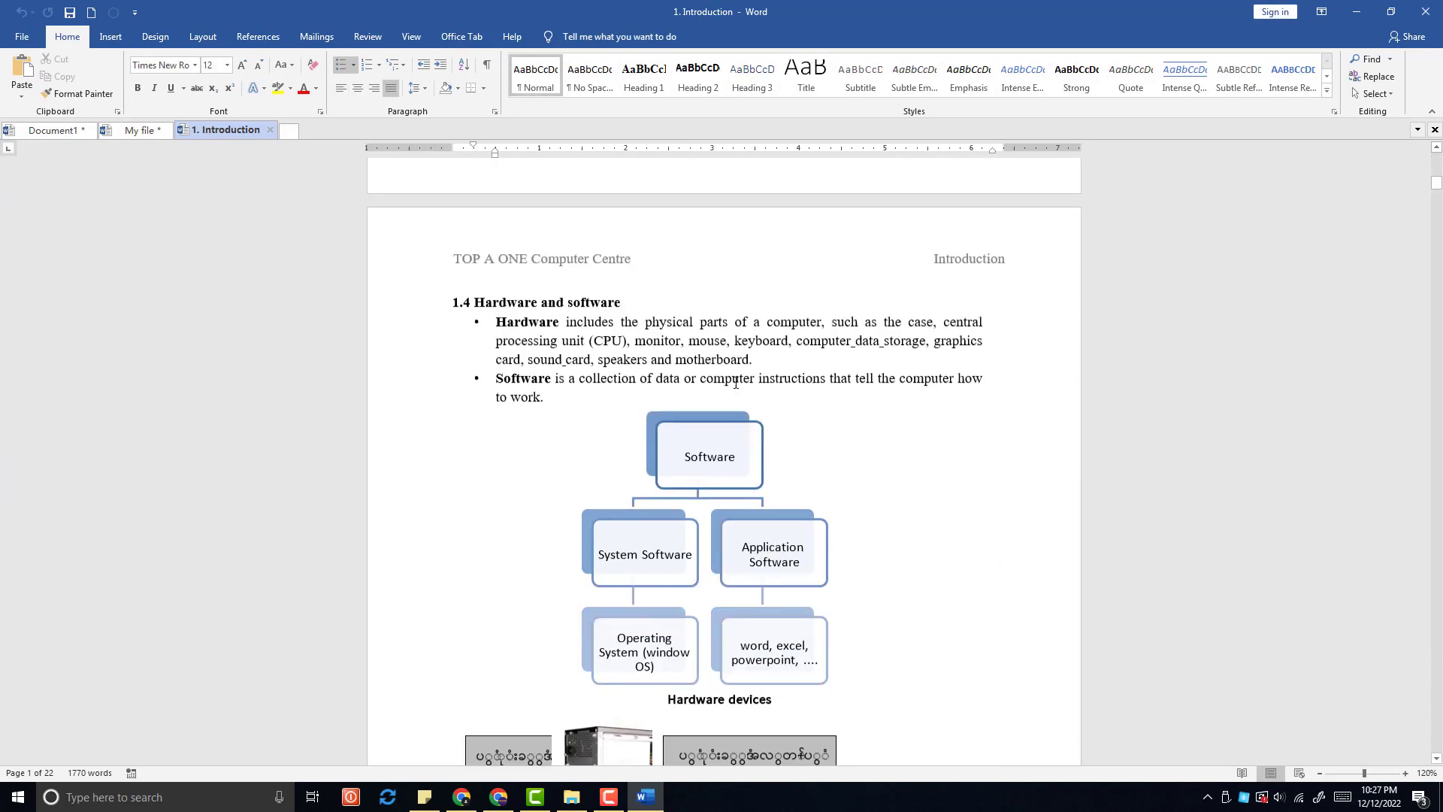
scroll(734, 384, down, 1)
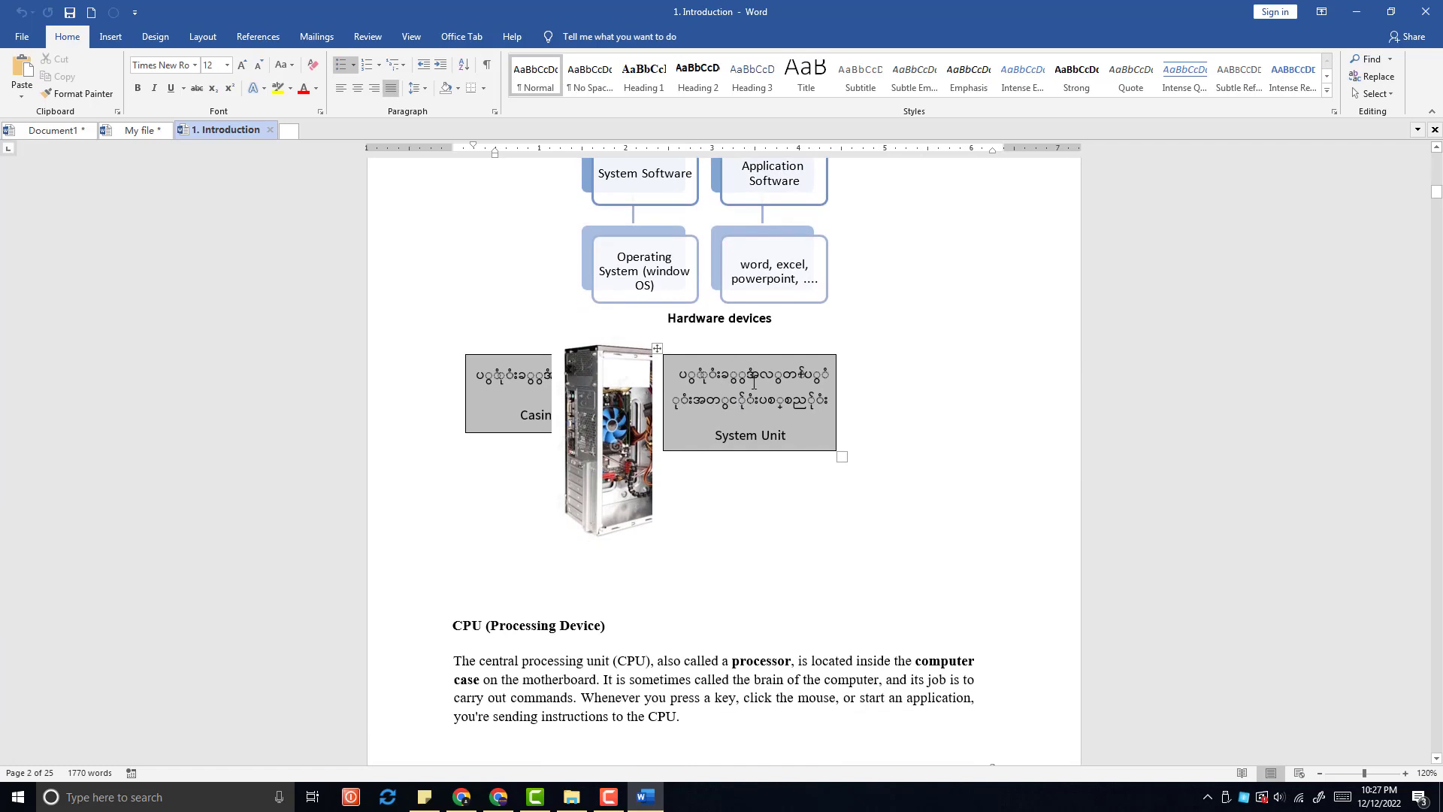
scroll(754, 383, down, 4)
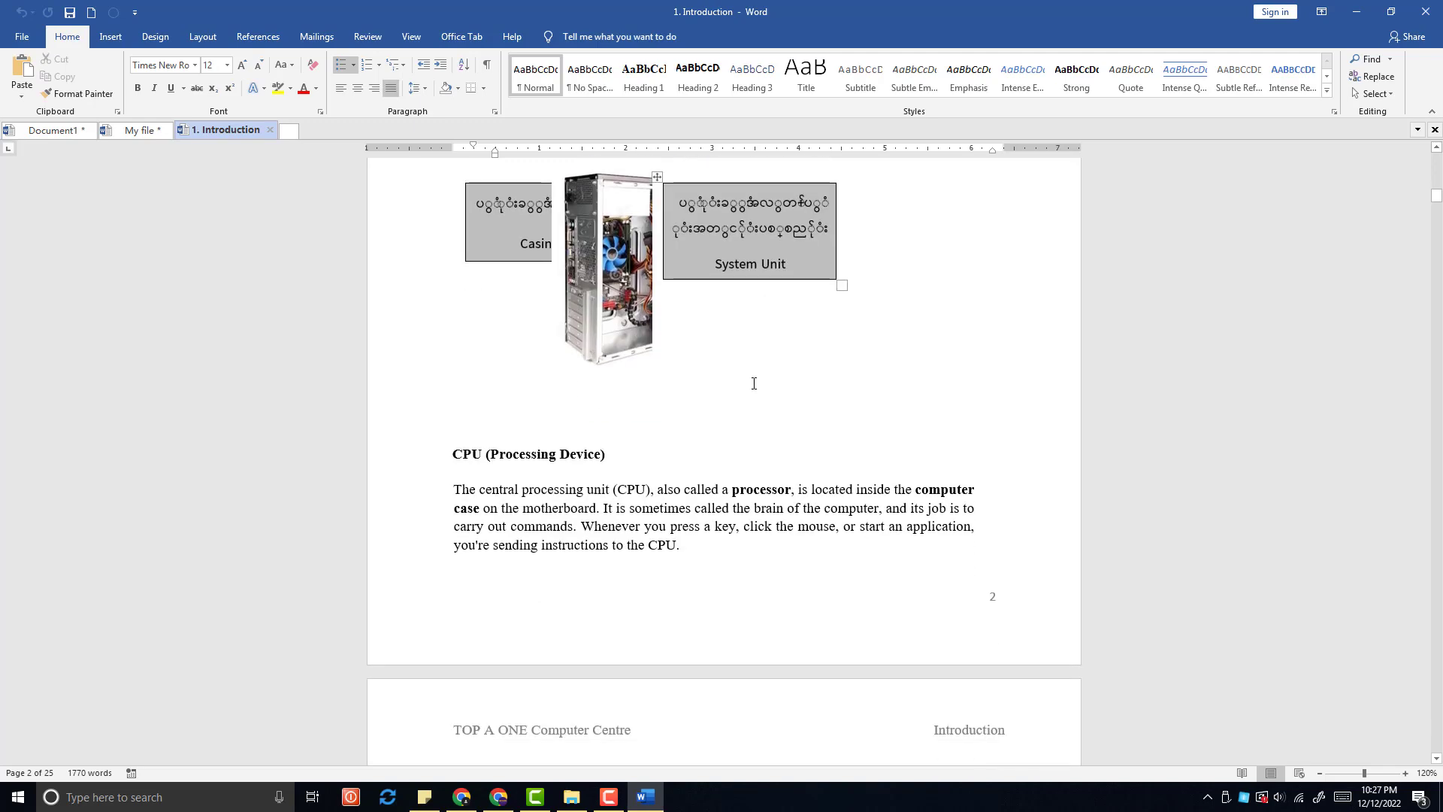
scroll(754, 383, down, 13)
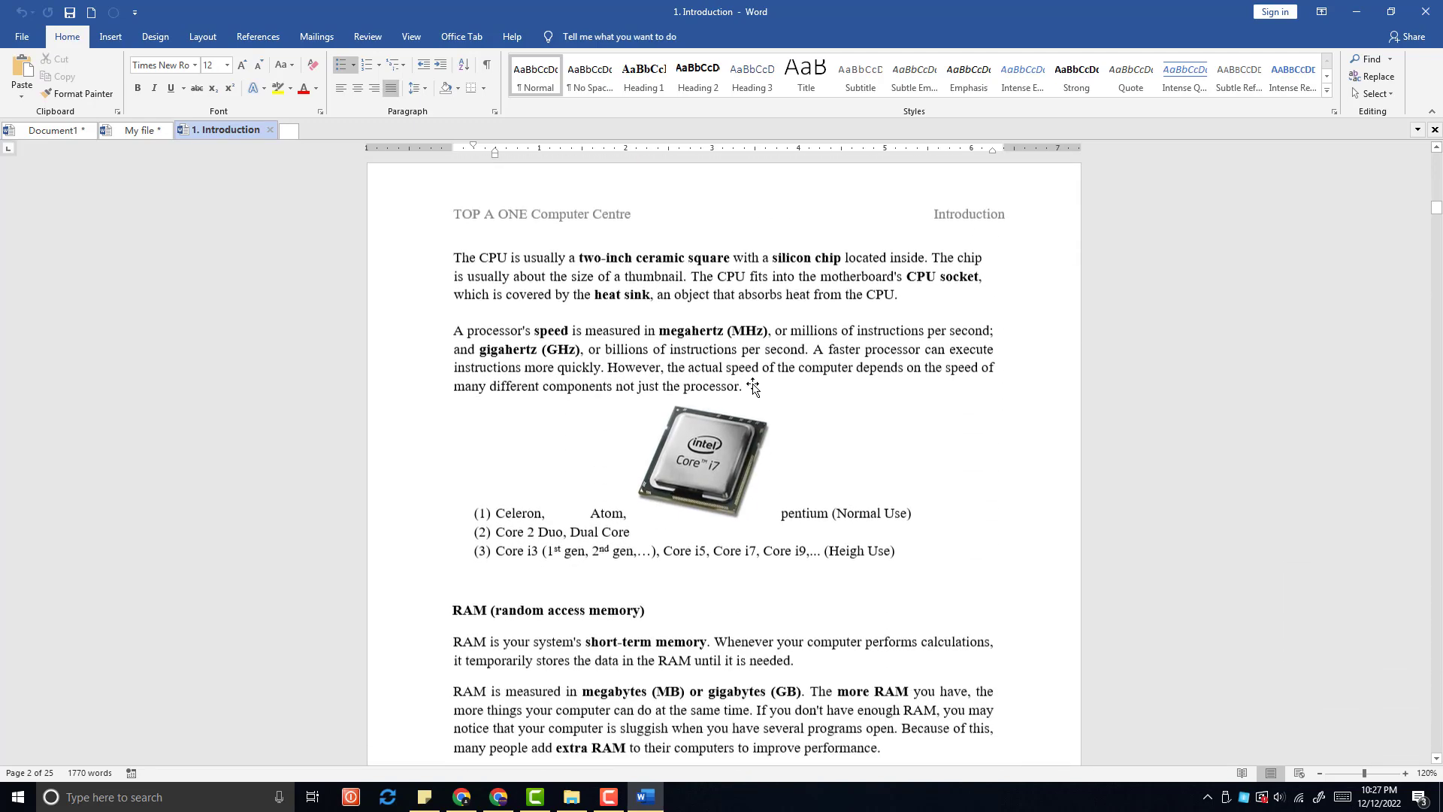
scroll(754, 384, down, 7)
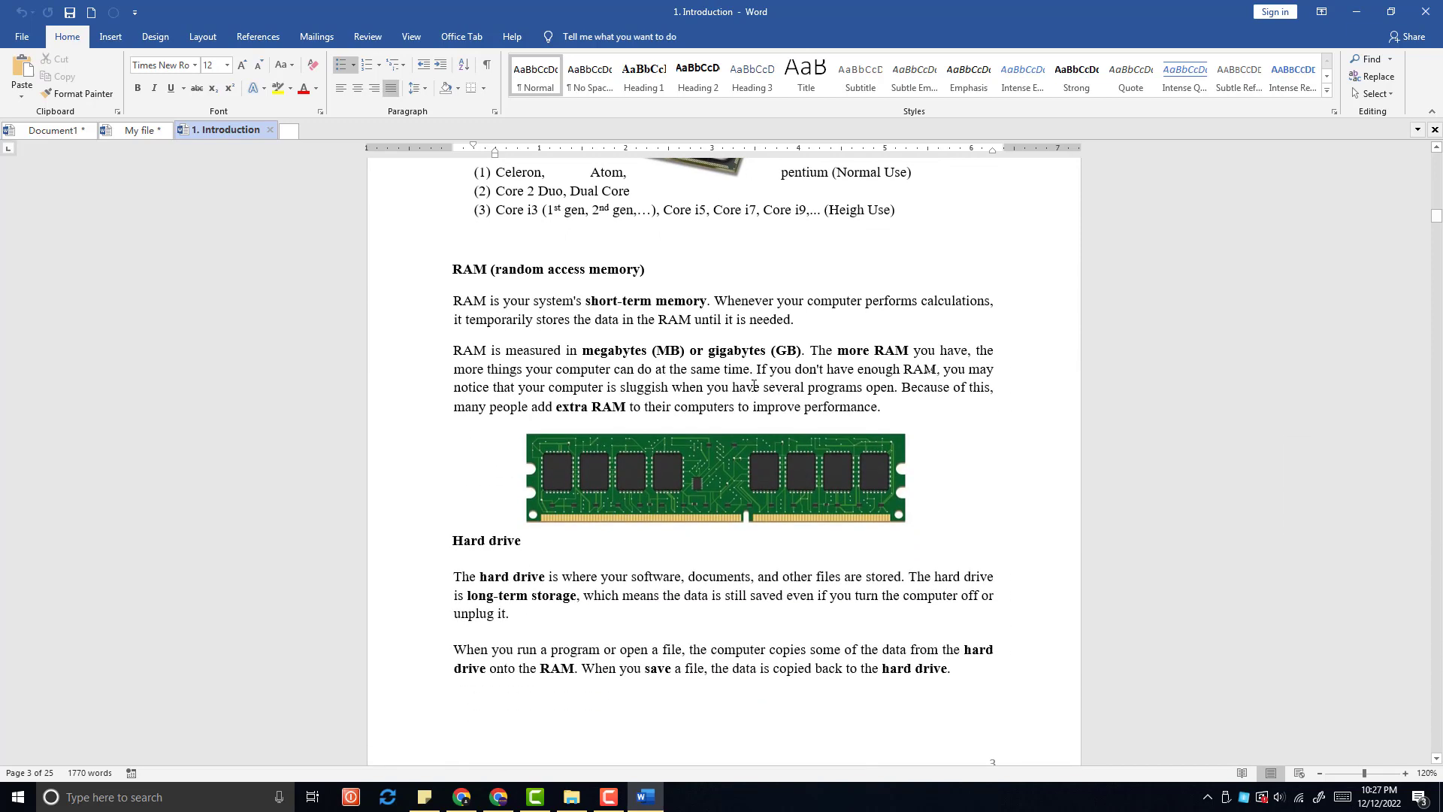